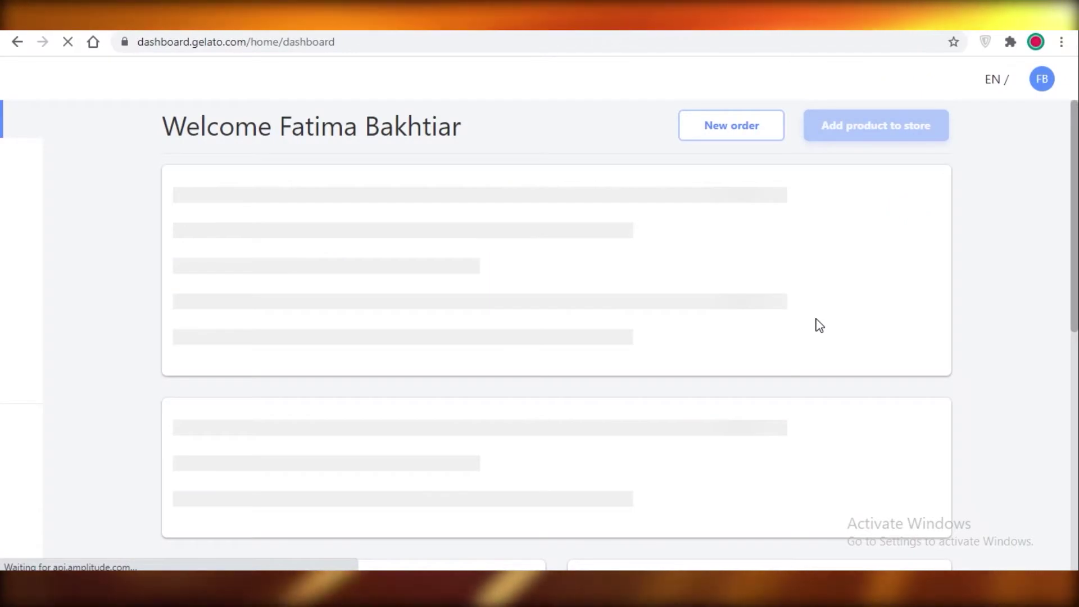
# Step: Review the home dashboard's getting-started tasks for adding a product, company info, a credit card and placing the first order
pyautogui.scroll(-5, 818, 281)
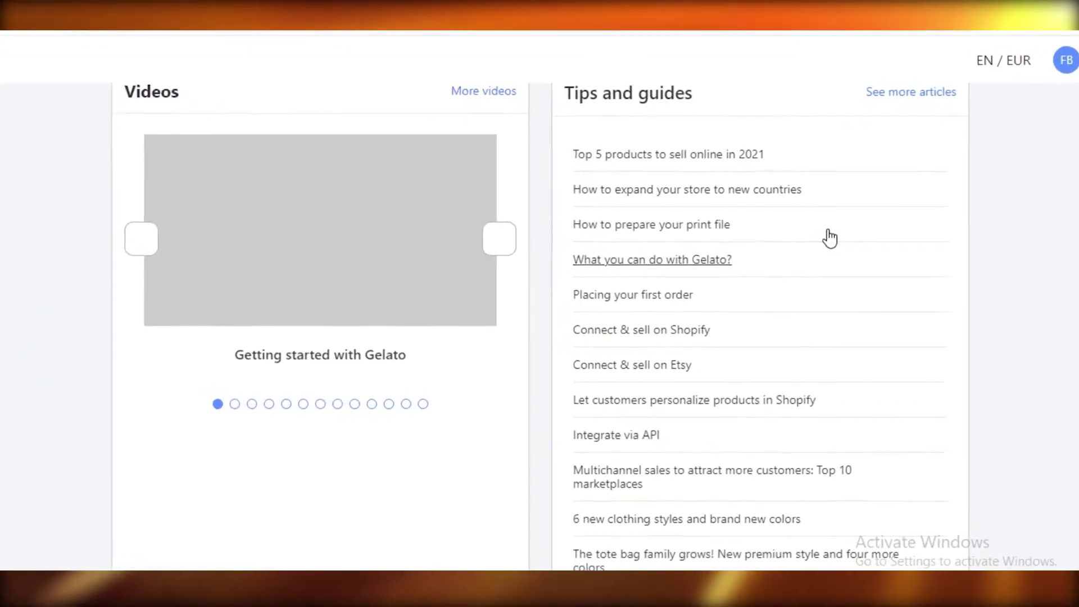
pyautogui.scroll(5, 1017, 237)
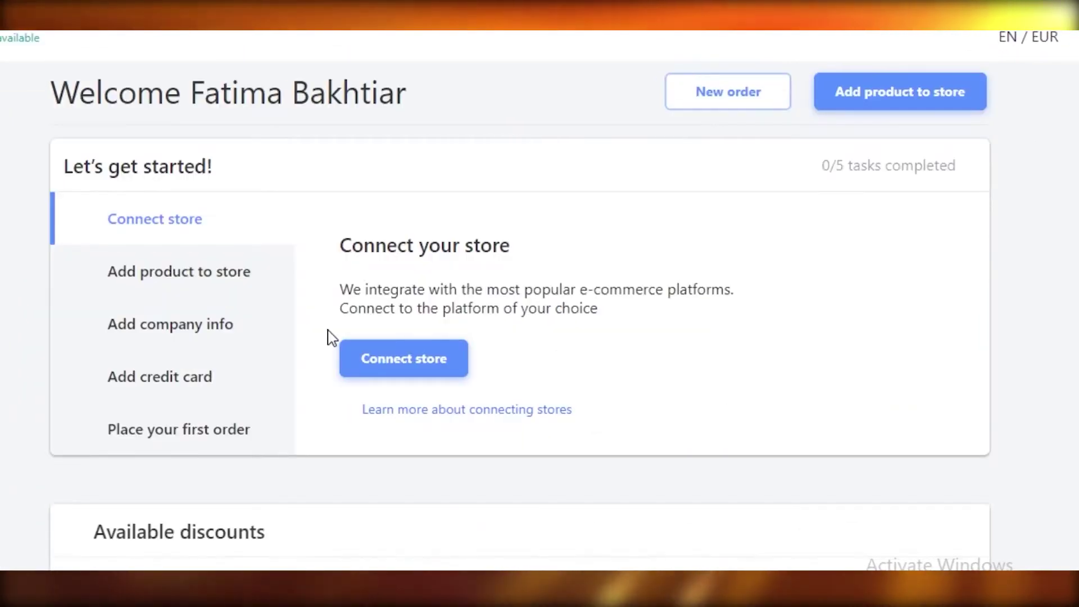
pyautogui.scroll(-2, 645, 284)
pyautogui.scroll(2, 835, 384)
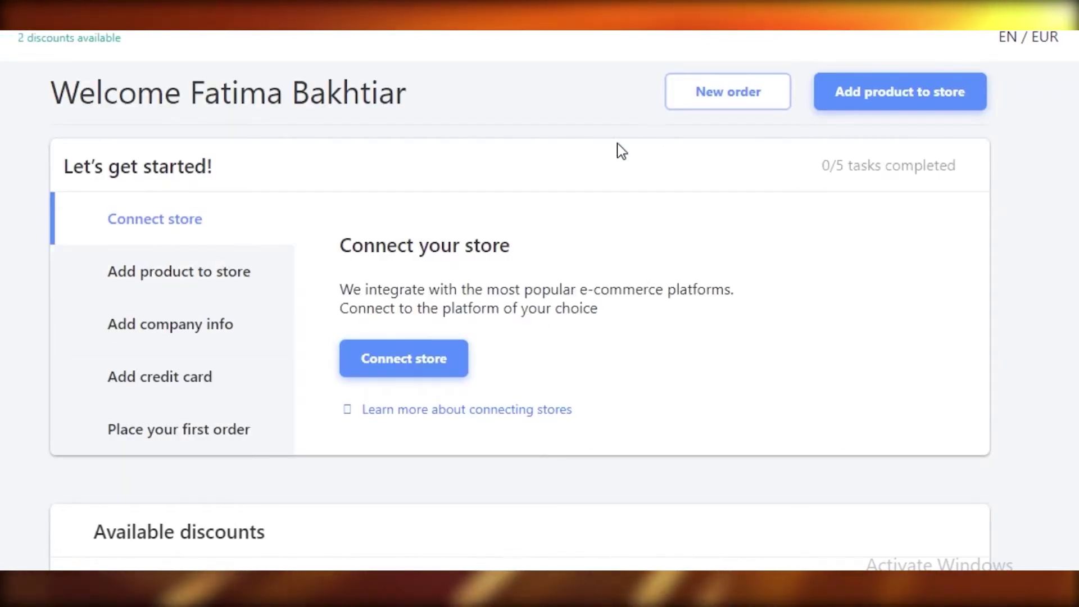
pyautogui.scroll(-2, 166, 189)
pyautogui.scroll(2, 234, 221)
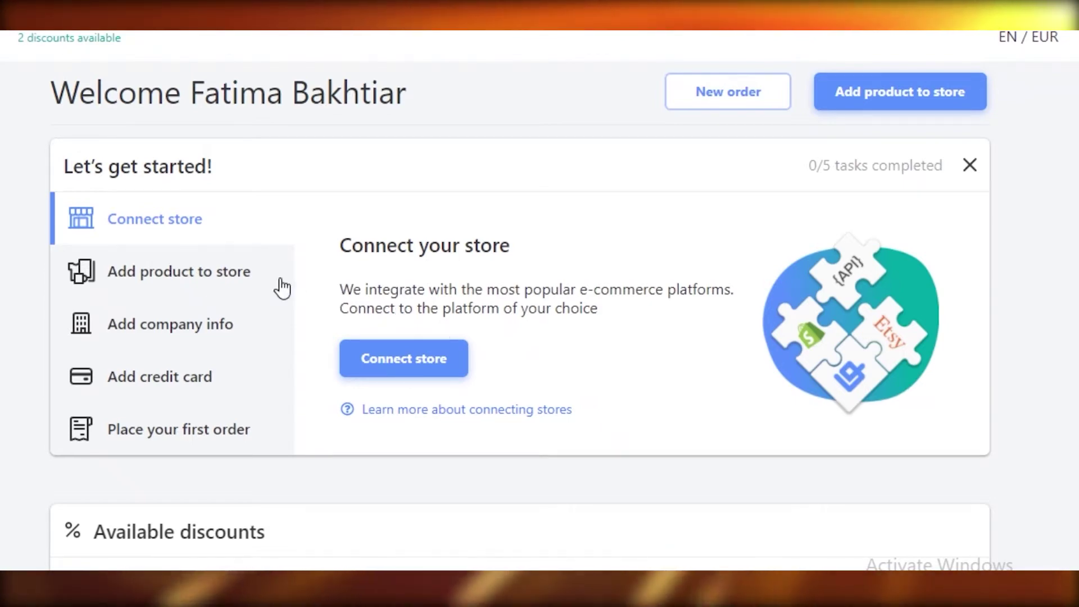
pyautogui.click(223, 287)
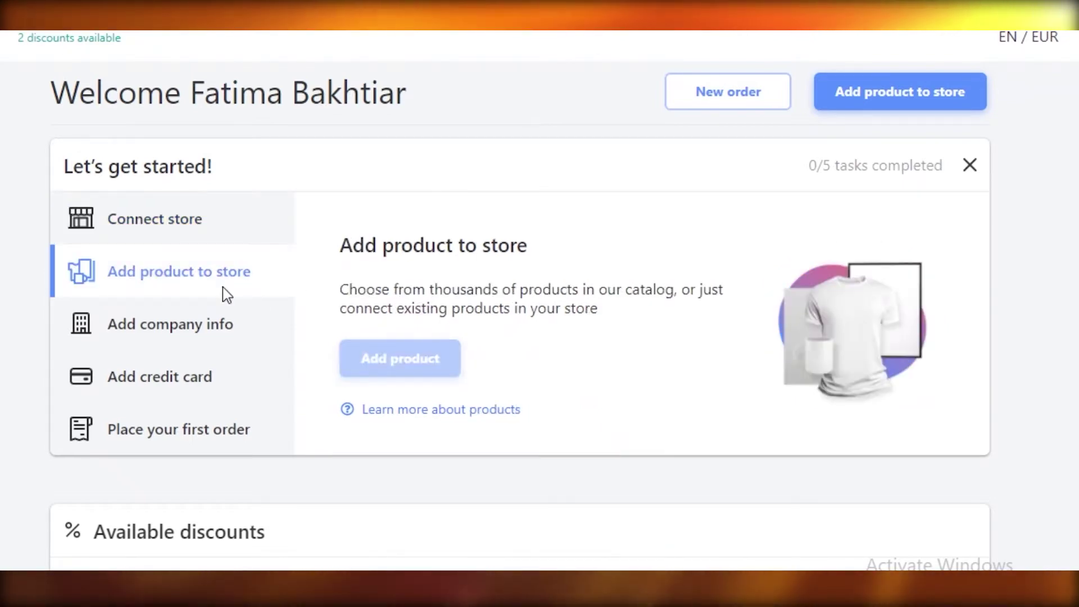
pyautogui.click(235, 326)
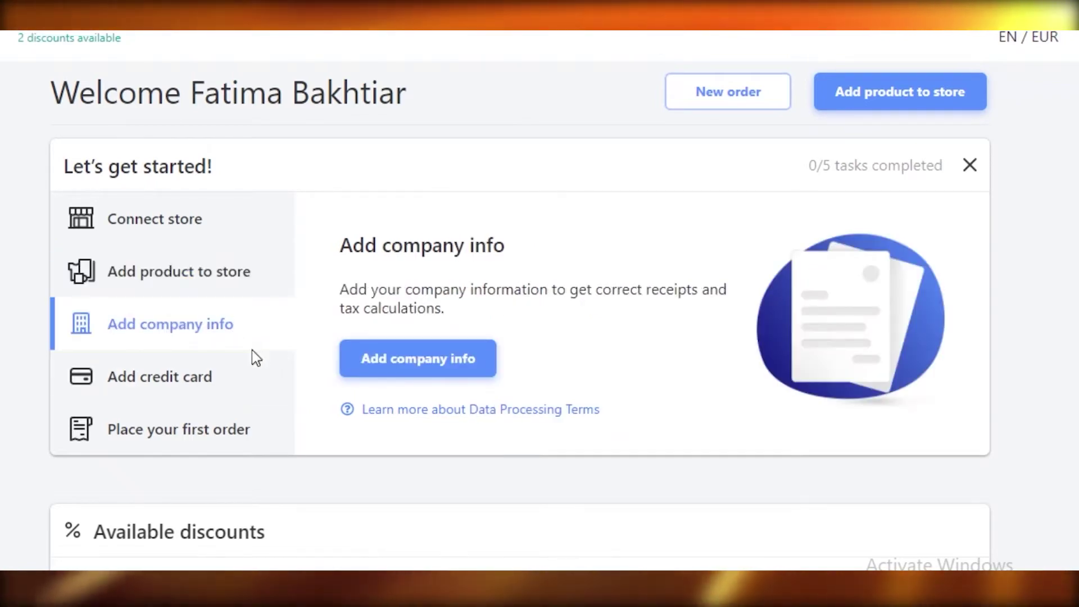
pyautogui.click(202, 376)
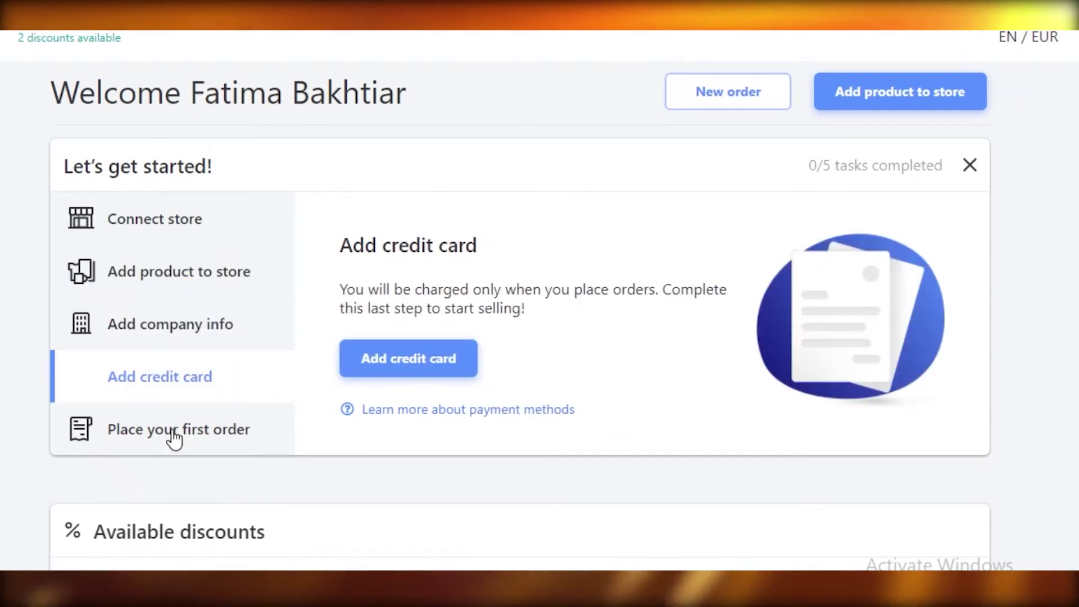
pyautogui.click(127, 439)
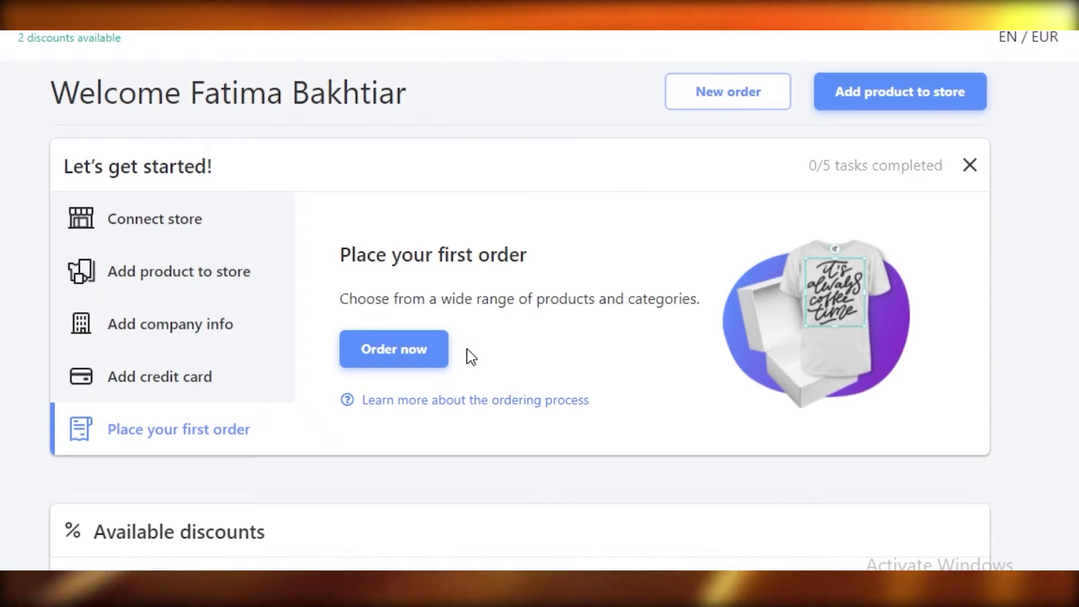
# Step: Examine the available discounts section on the home dashboard
pyautogui.scroll(-8, 328, 316)
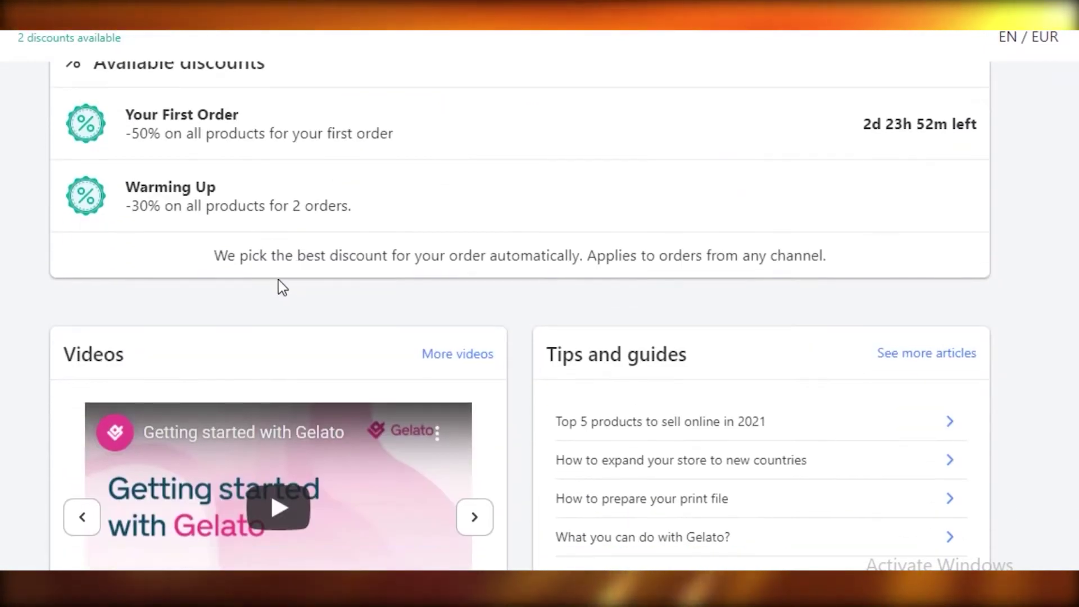
pyautogui.scroll(2, 281, 287)
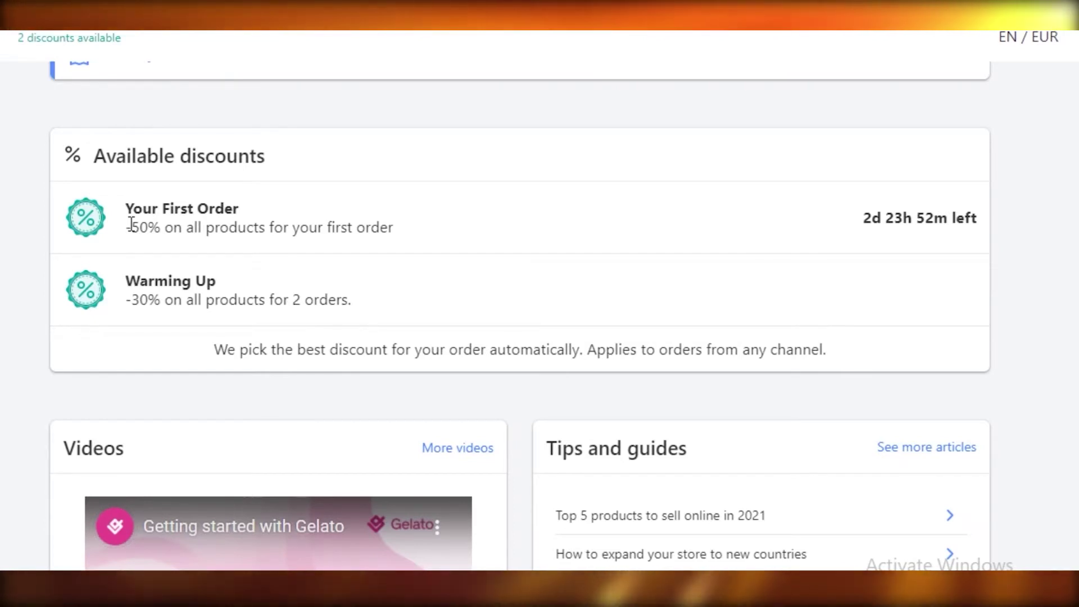
pyautogui.scroll(-2, 130, 223)
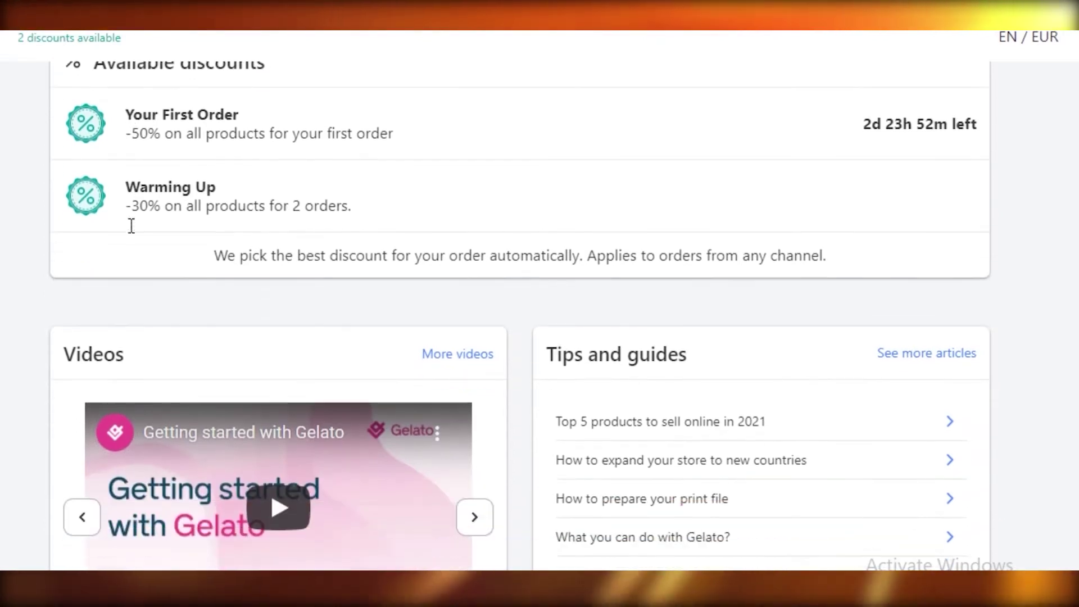
# Step: Open the Product Catalog and look through all its product categories, from Apparel to Tote Bags
pyautogui.moveTo(37, 135)
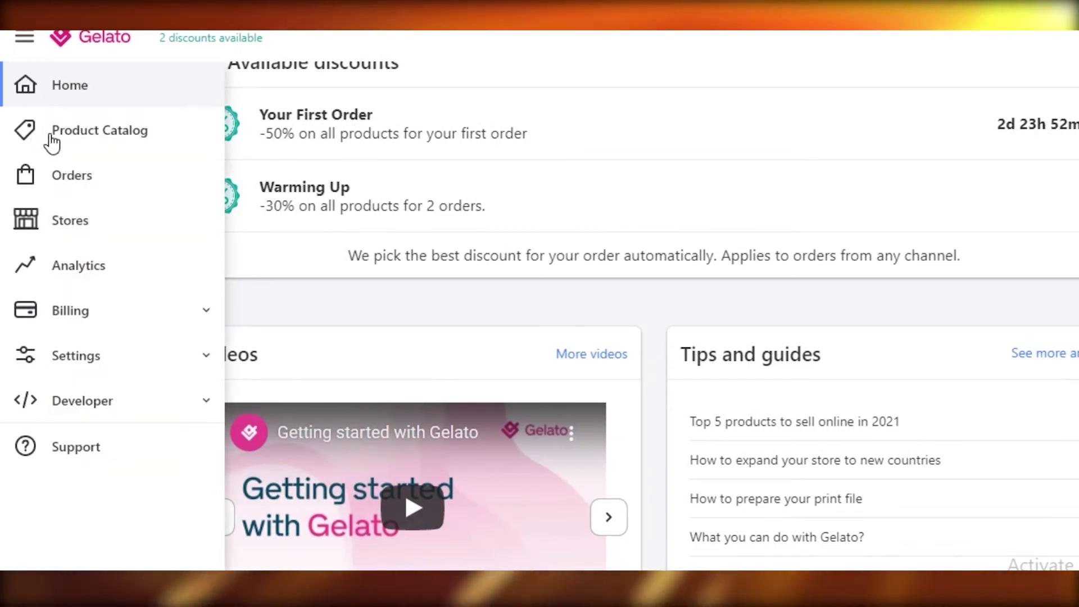
pyautogui.click(55, 141)
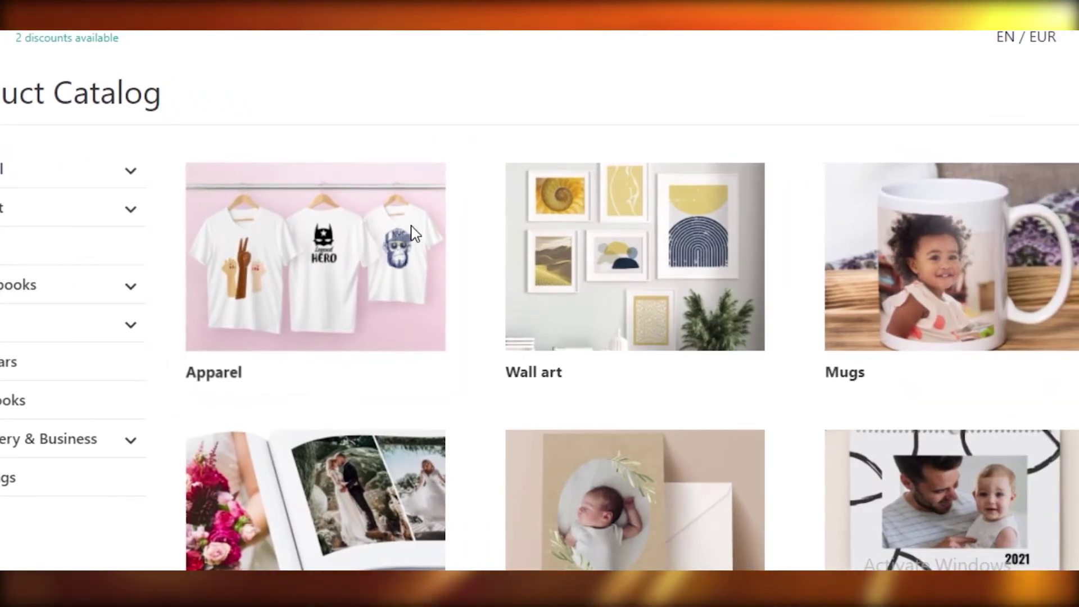
pyautogui.scroll(-5, 461, 264)
pyautogui.scroll(5, 617, 327)
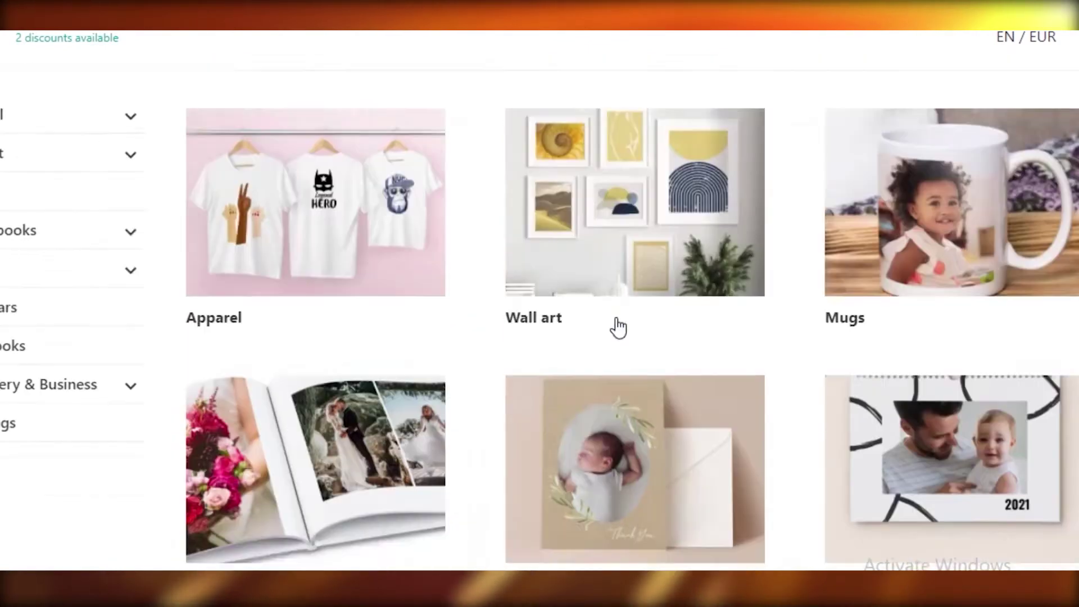
pyautogui.scroll(-6, 1040, 265)
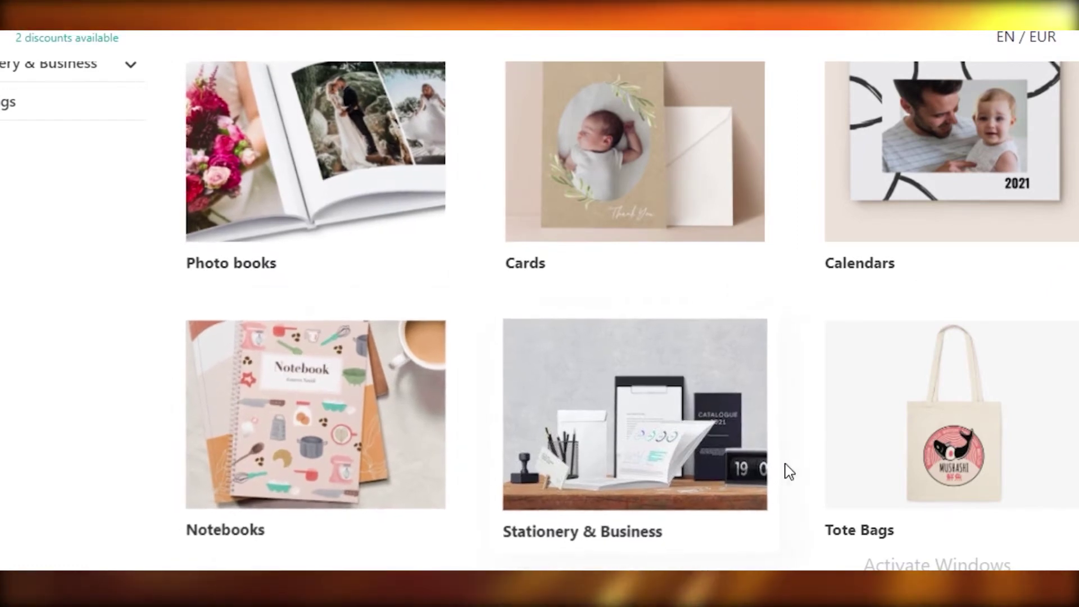
pyautogui.scroll(-1, 618, 383)
pyautogui.scroll(6, 894, 456)
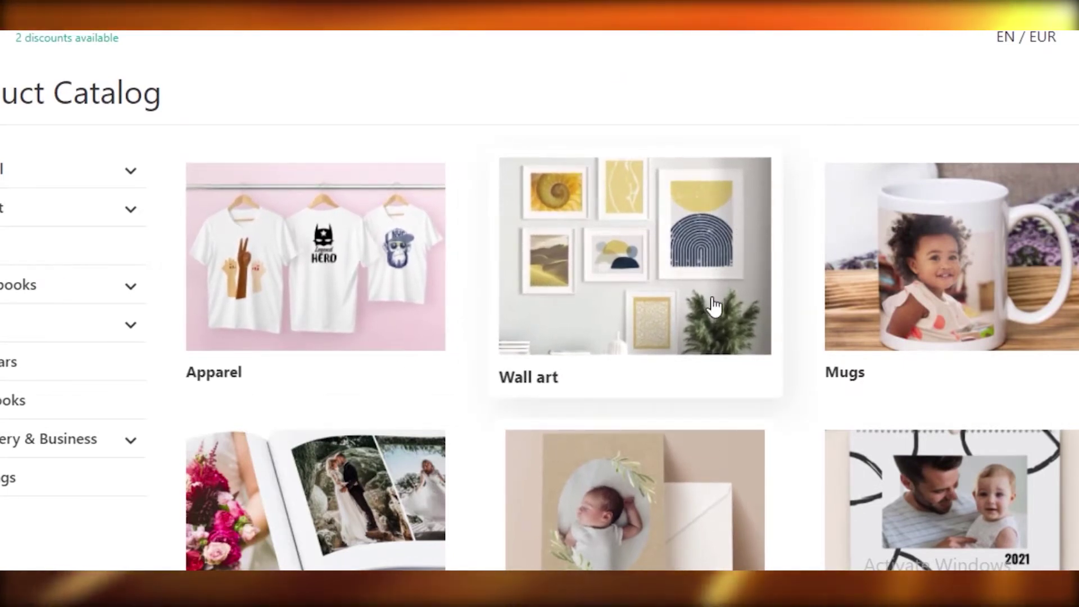
pyautogui.scroll(-6, 802, 306)
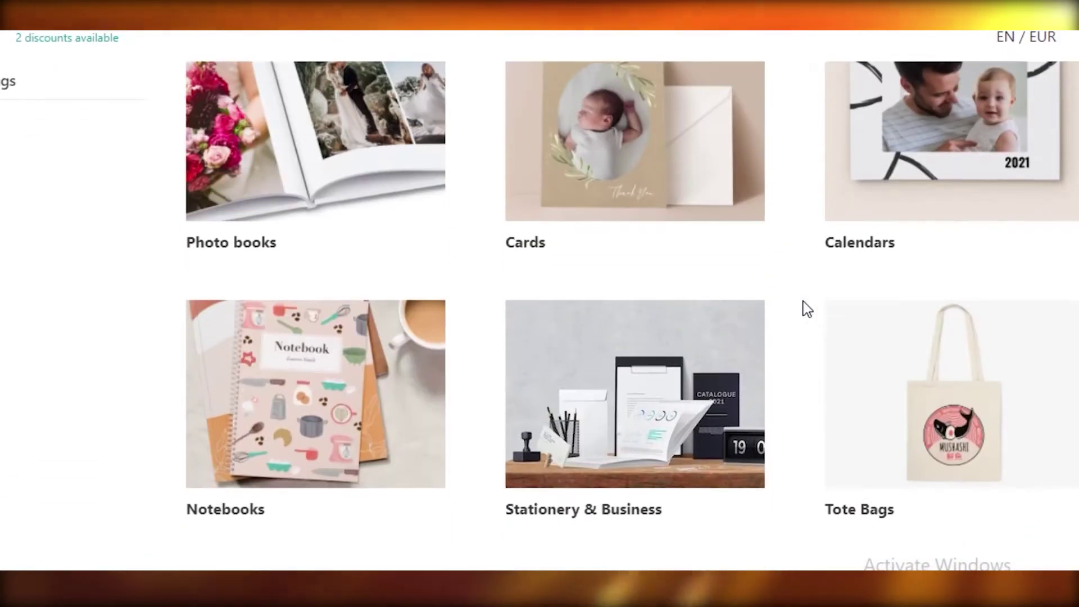
pyautogui.scroll(6, 28, 265)
pyautogui.scroll(-5, 284, 258)
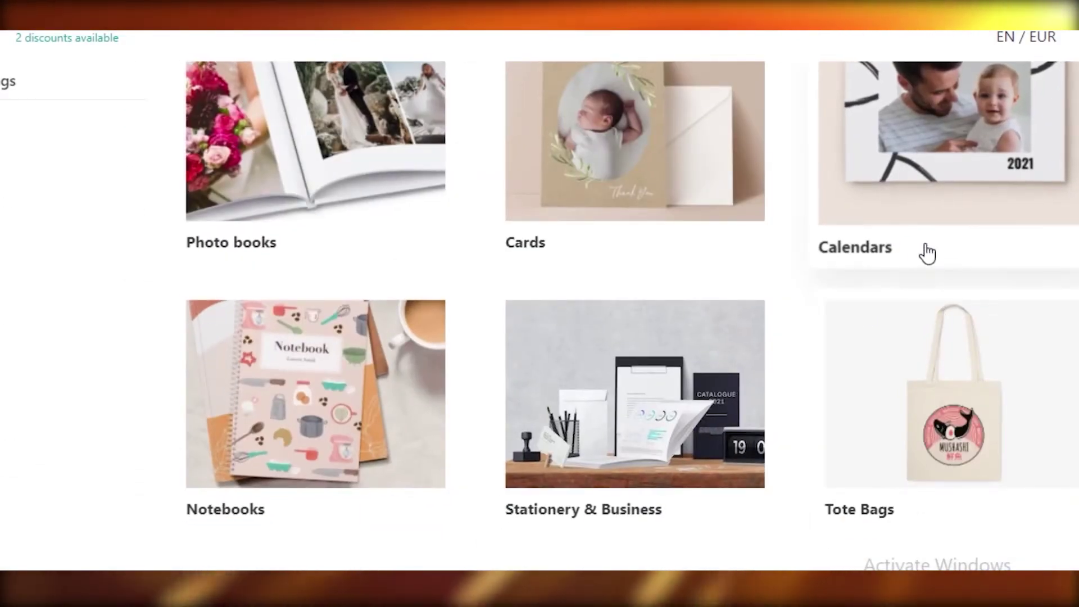
# Step: Open the Orders page to view its order filters
pyautogui.moveTo(3, 191)
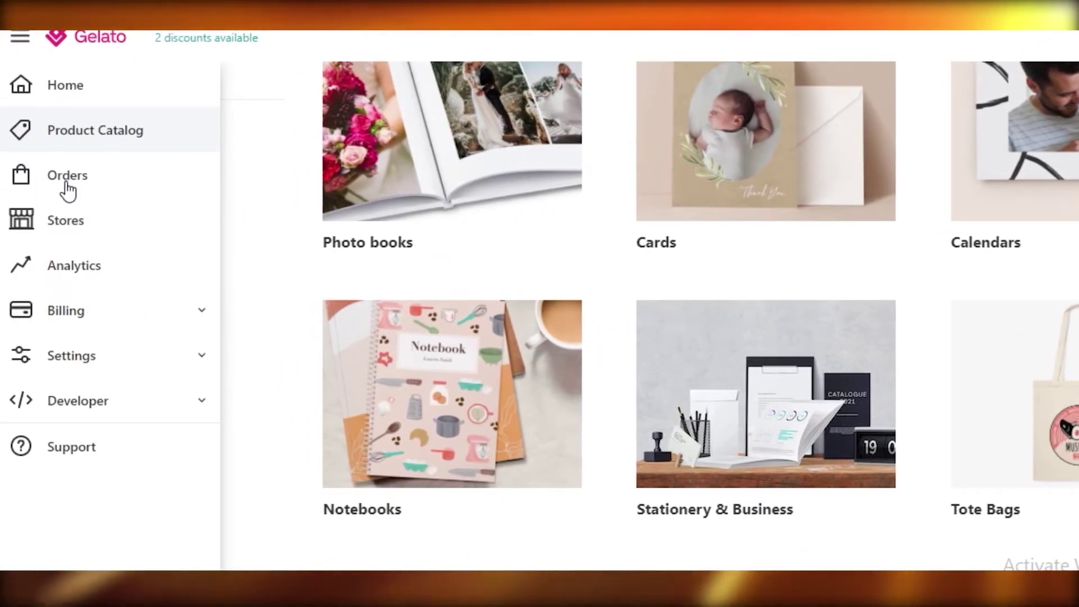
pyautogui.click(33, 190)
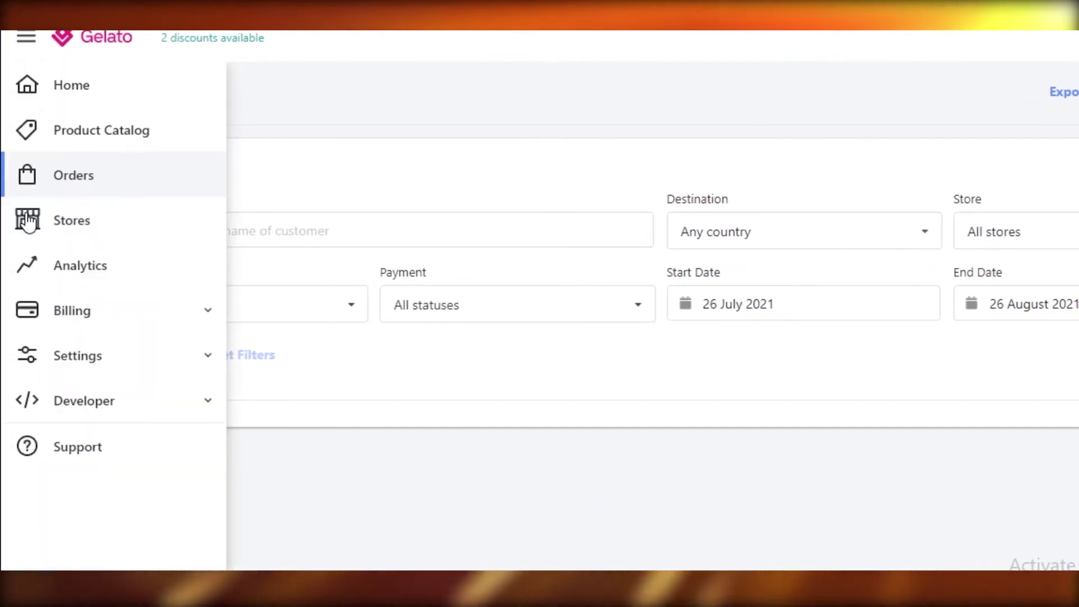
# Step: Open the Stores page and look through the platforms offered for connecting a new store, including the direct API option
pyautogui.click(28, 222)
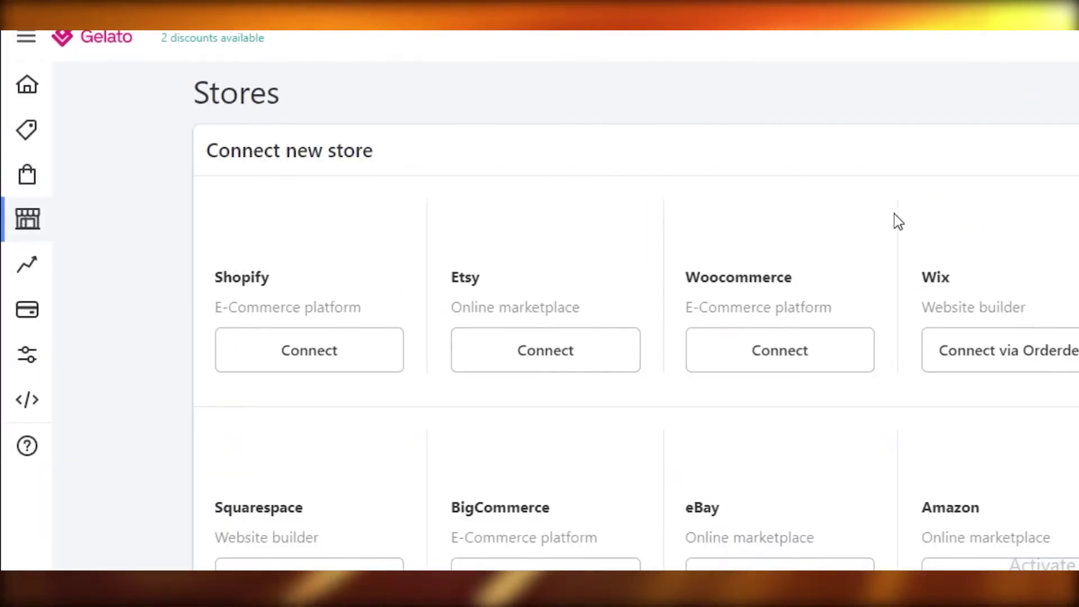
pyautogui.scroll(-3, 681, 180)
pyautogui.scroll(3, 511, 132)
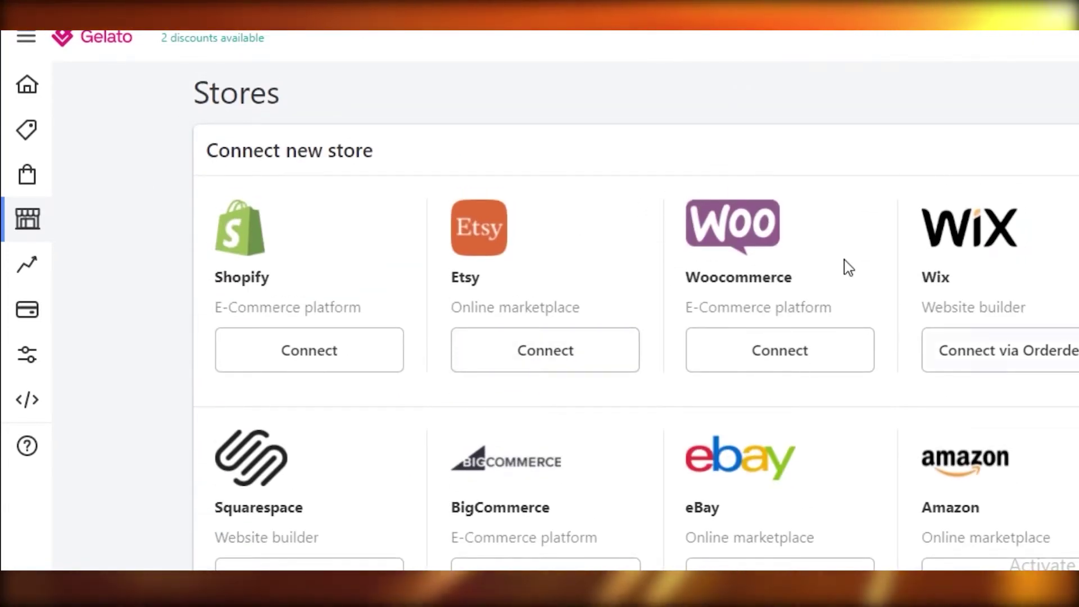
pyautogui.scroll(-10, 1057, 184)
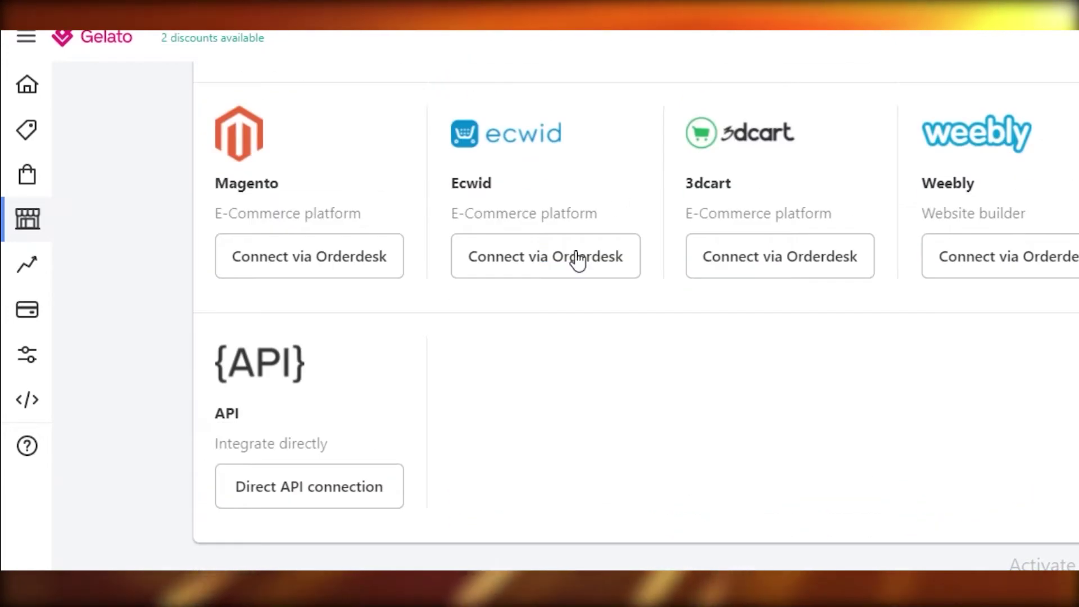
pyautogui.scroll(10, 450, 362)
# Step: Open the Analytics page and examine its order summary, orders by country and detailed breakdown charts
pyautogui.moveTo(33, 268)
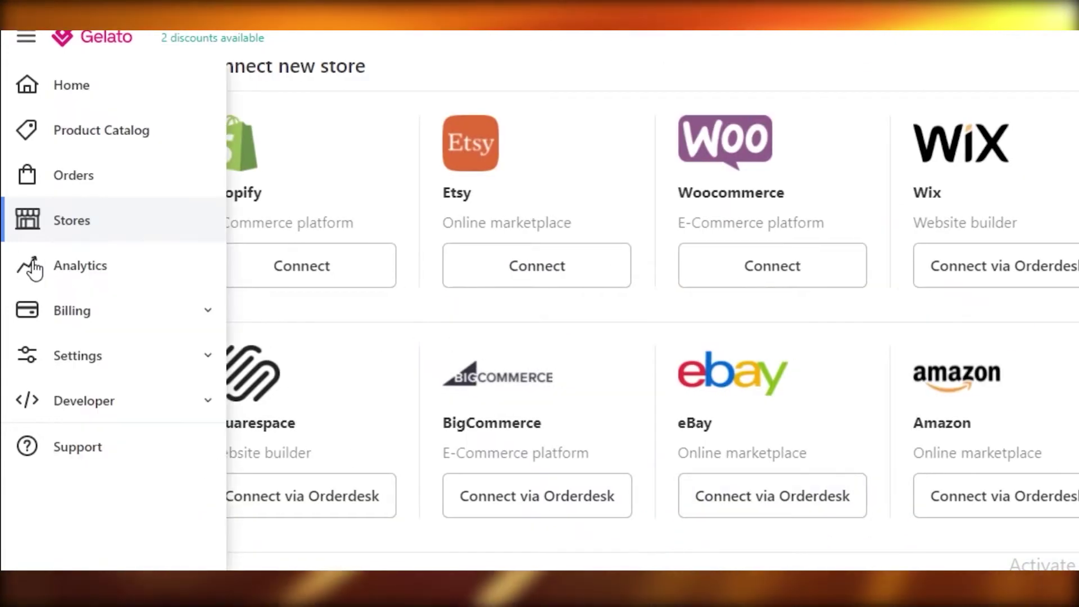
pyautogui.click(34, 268)
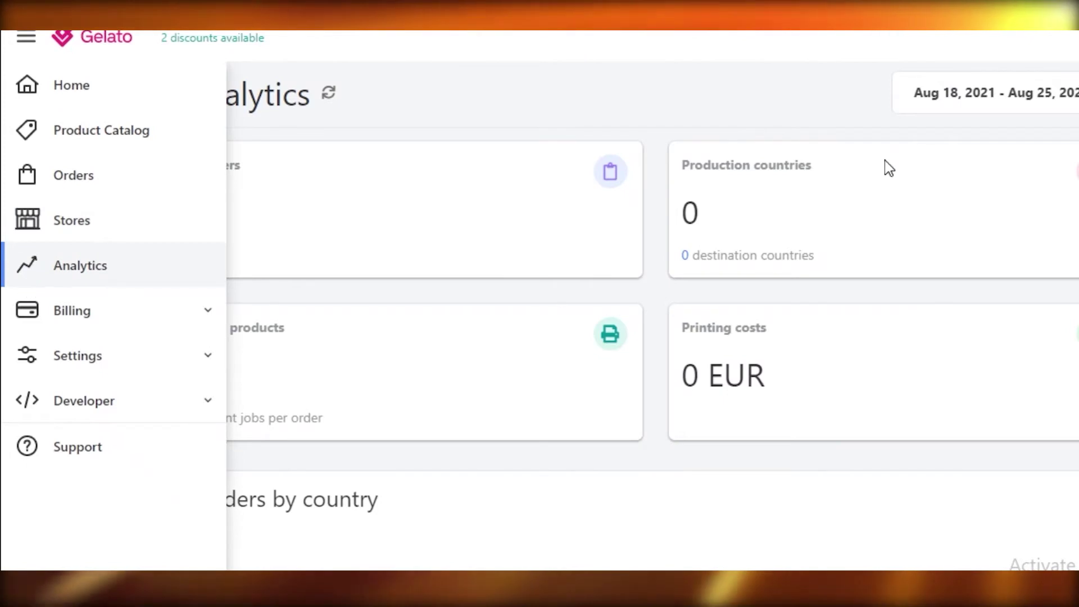
pyautogui.scroll(-5, 824, 322)
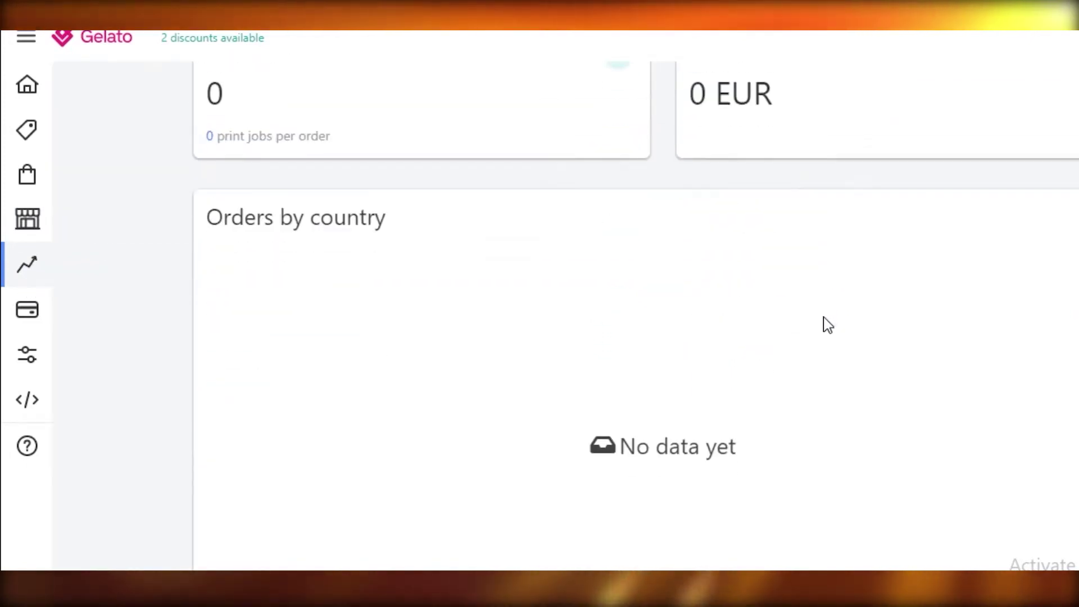
pyautogui.scroll(5, 824, 319)
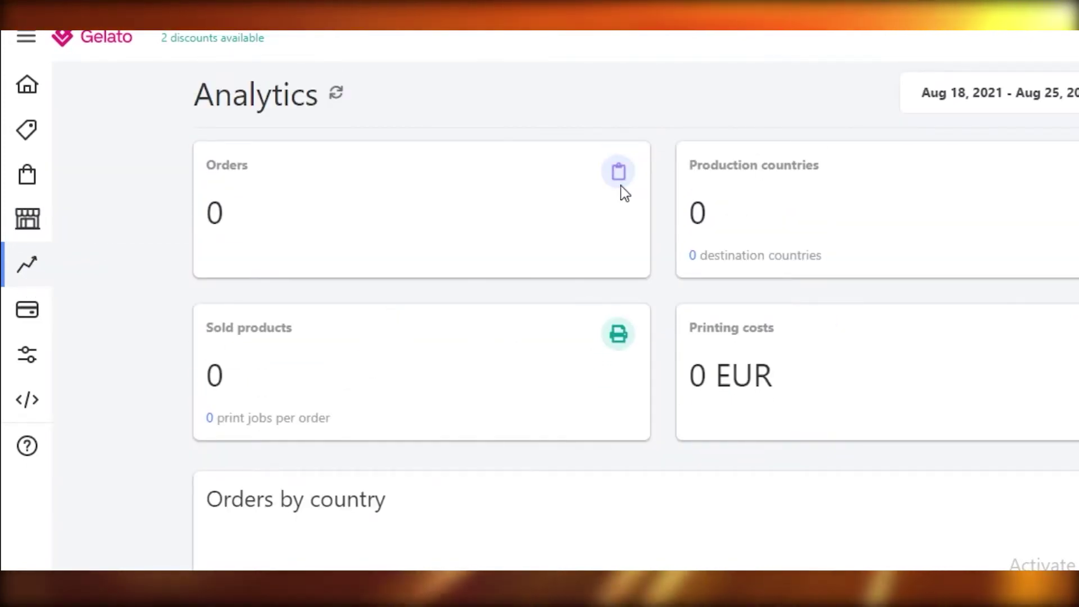
pyautogui.scroll(-15, 805, 172)
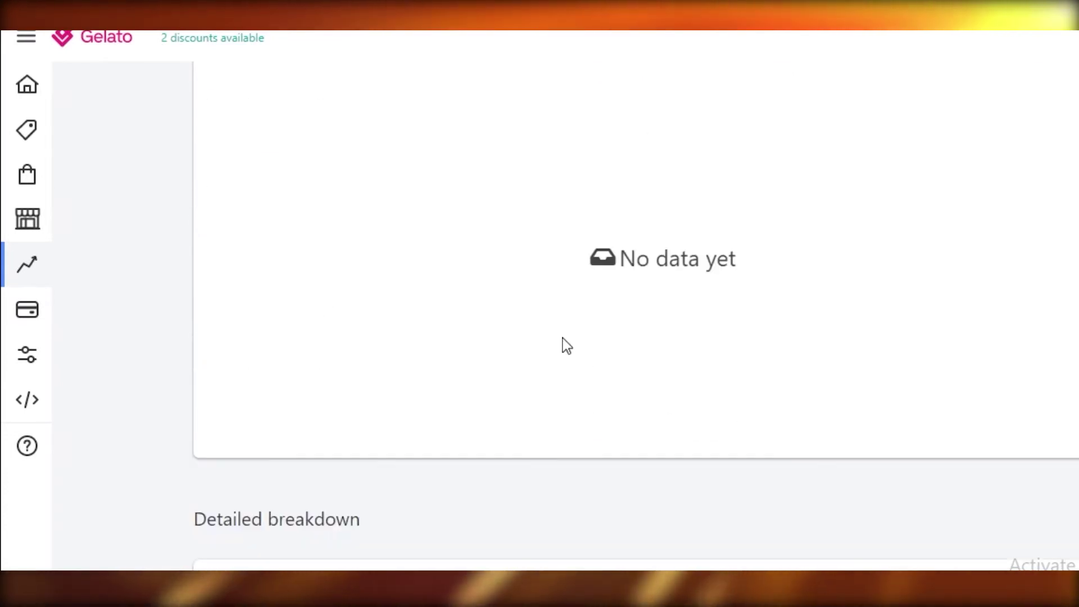
pyautogui.scroll(-20, 470, 260)
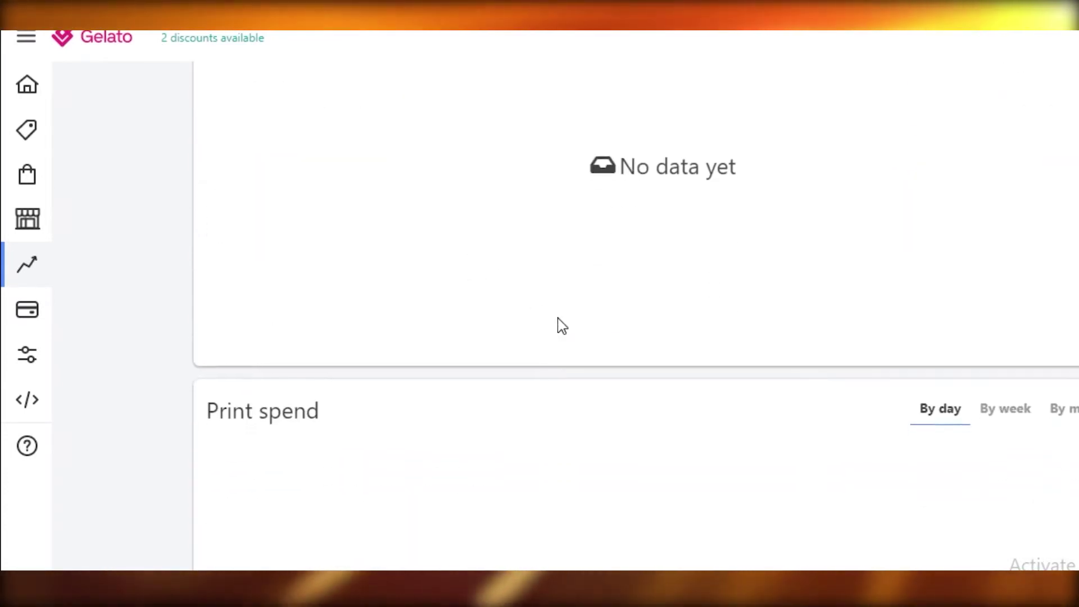
pyautogui.scroll(15, 219, 339)
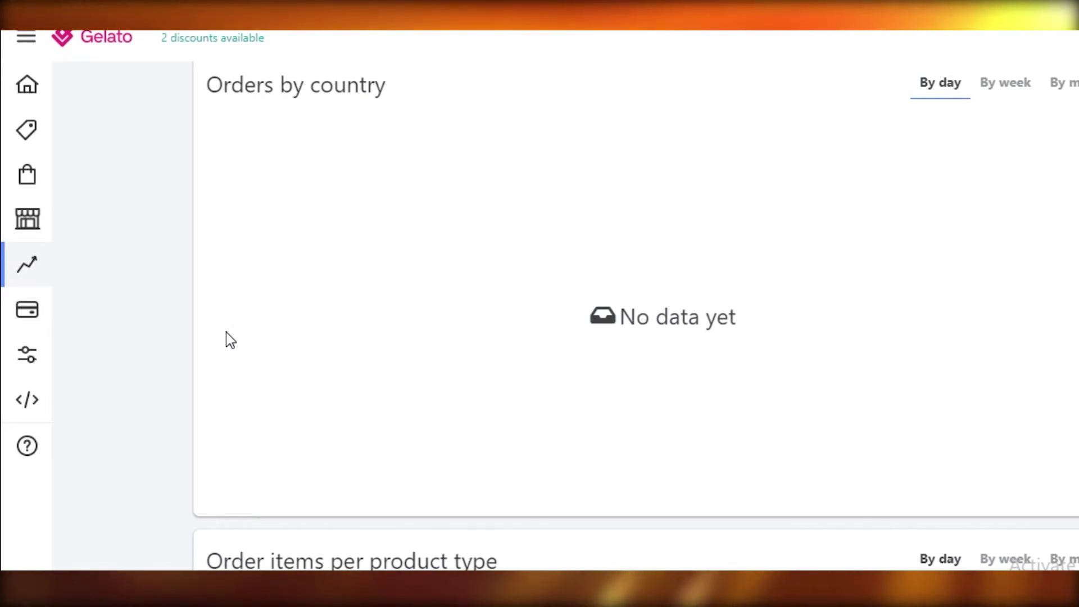
pyautogui.scroll(3, 226, 331)
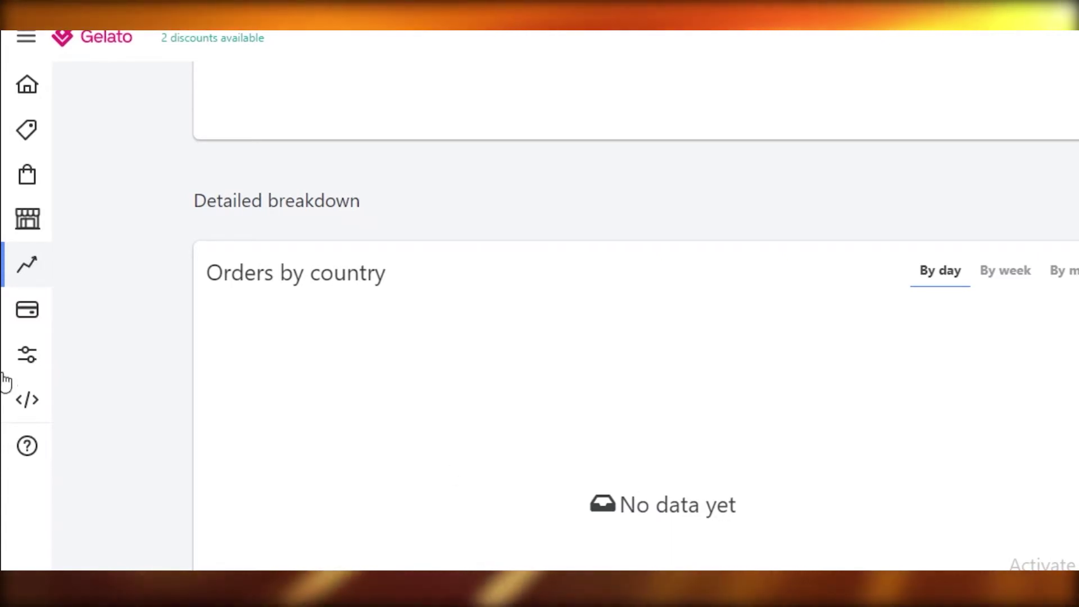
# Step: Expand the Billing and Settings sections of the site navigation to view their sub-pages
pyautogui.moveTo(215, 528)
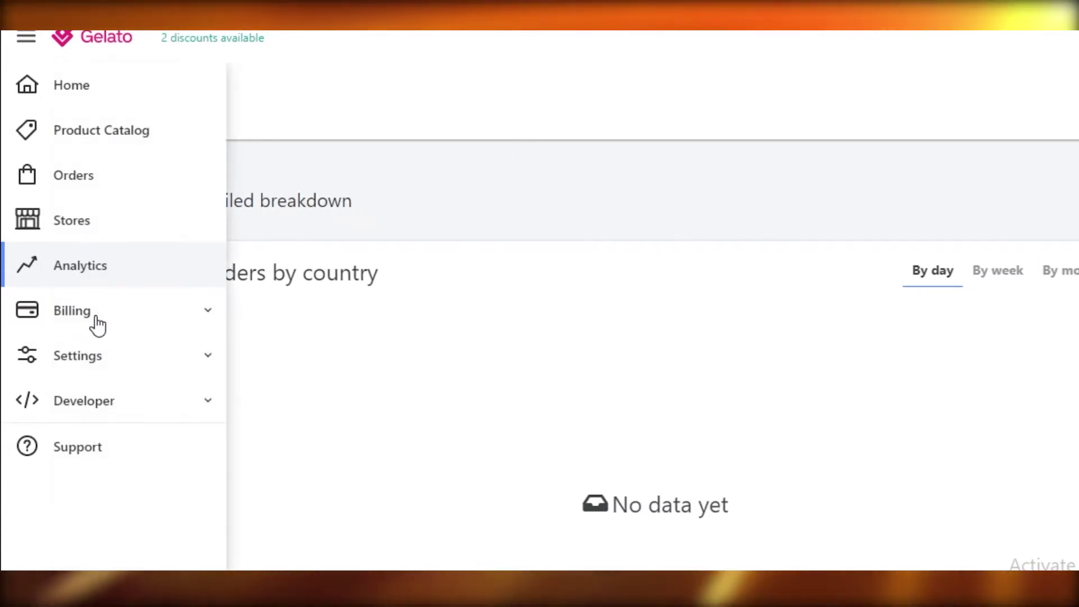
pyautogui.click(97, 324)
pyautogui.scroll(-1, 84, 393)
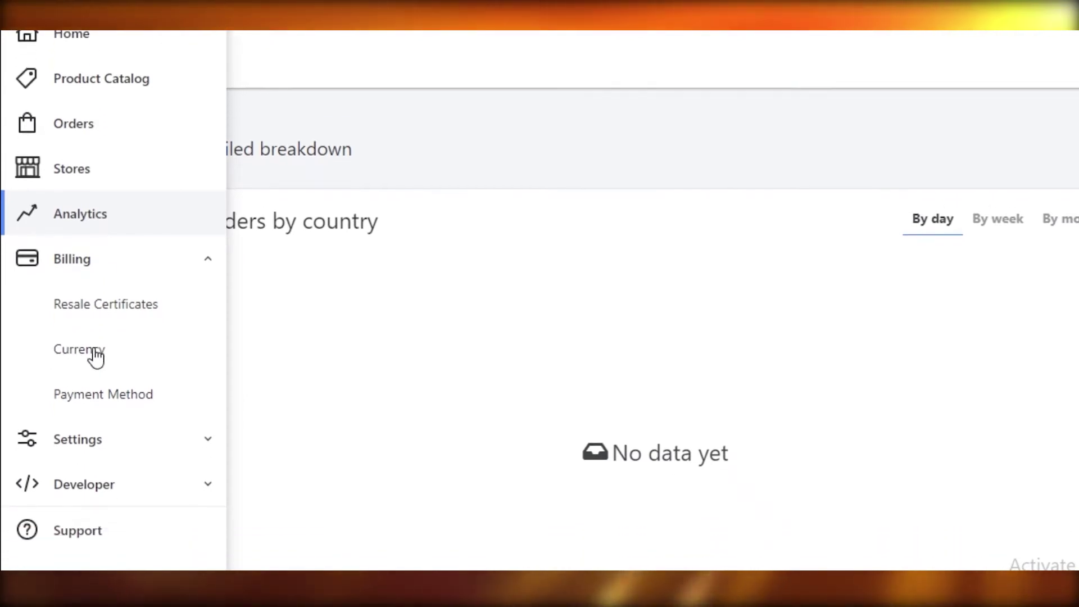
pyautogui.scroll(1, 94, 356)
pyautogui.moveTo(25, 278)
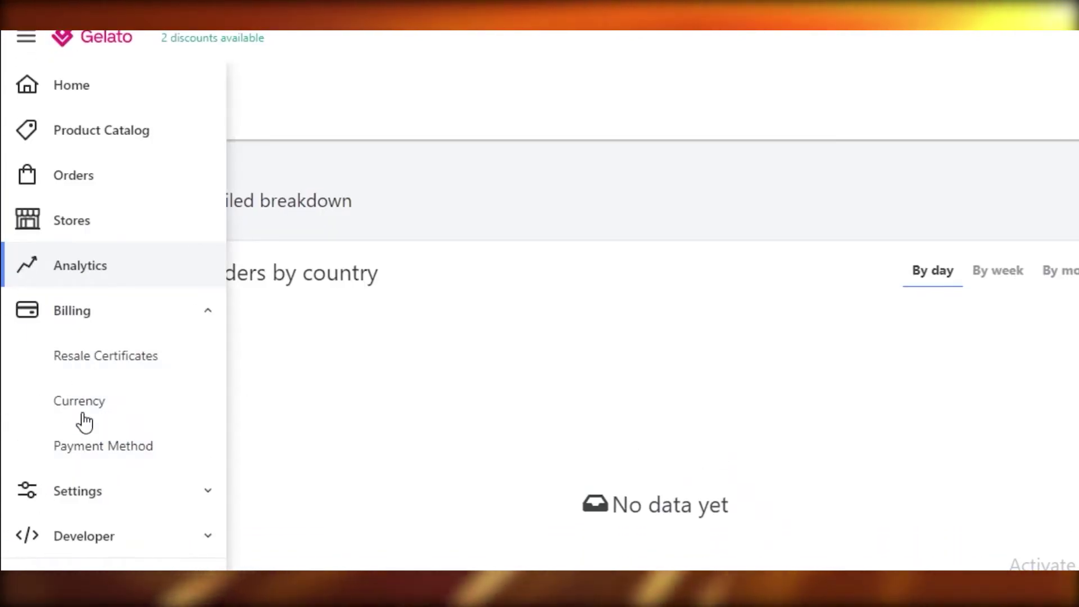
pyautogui.click(203, 502)
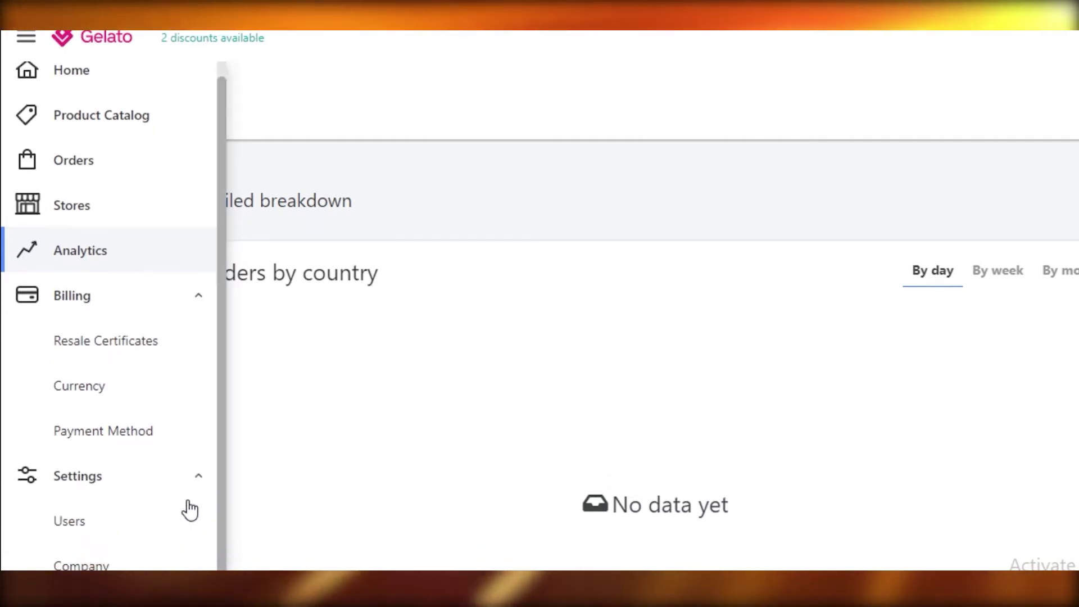
# Step: Look through the remaining Settings sub-pages in the site navigation and the lower Analytics breakdown charts
pyautogui.scroll(-1, 97, 455)
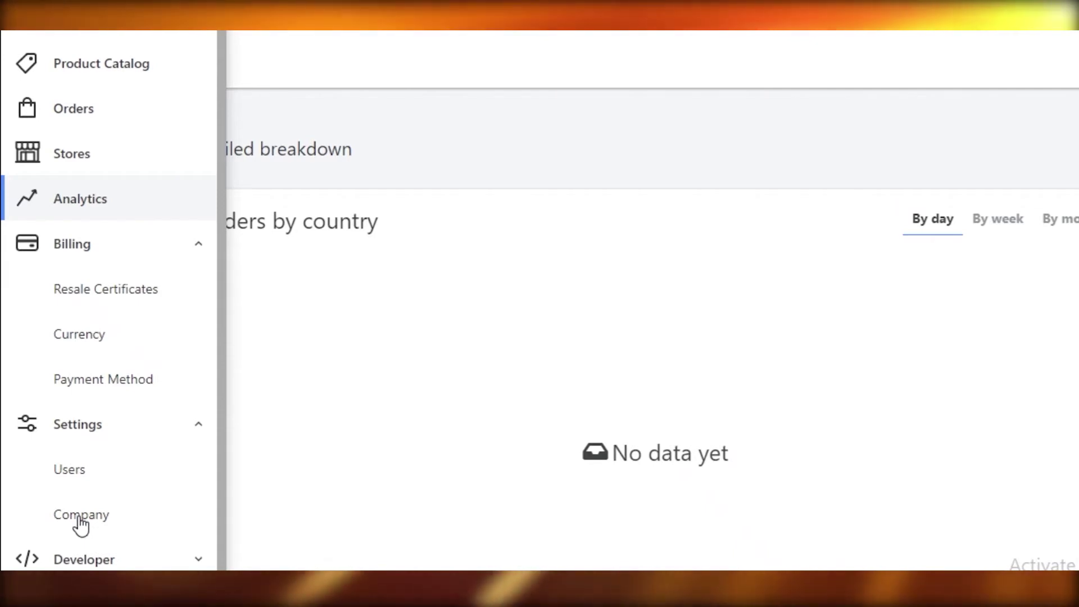
pyautogui.scroll(1, 427, 246)
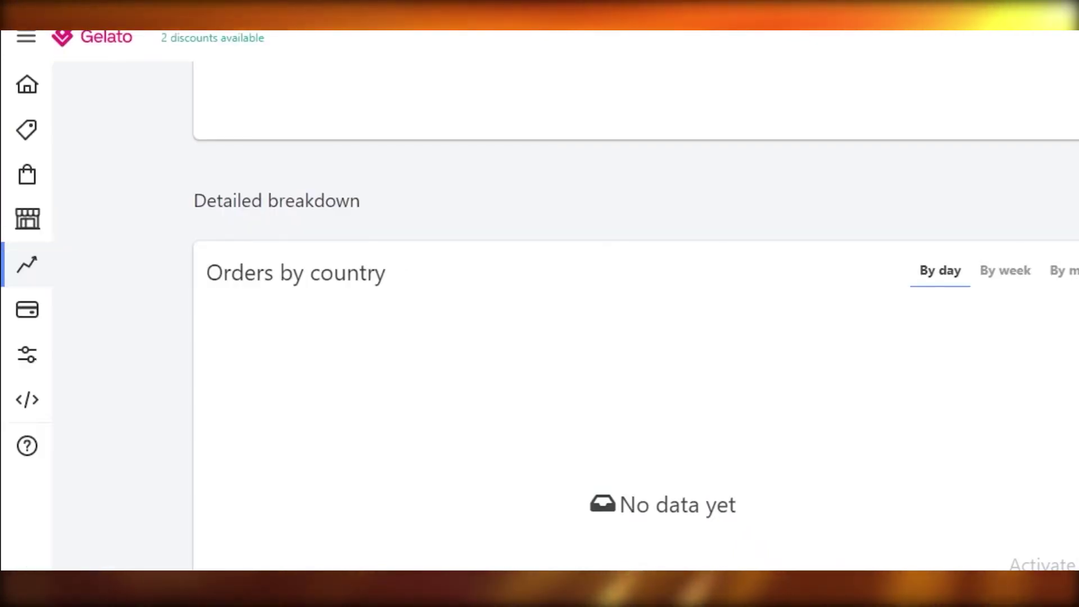
pyautogui.scroll(-6, 24, 43)
# Step: Open the Product Catalog and look through its product categories, from apparel and wall art to notebooks
pyautogui.moveTo(28, 123)
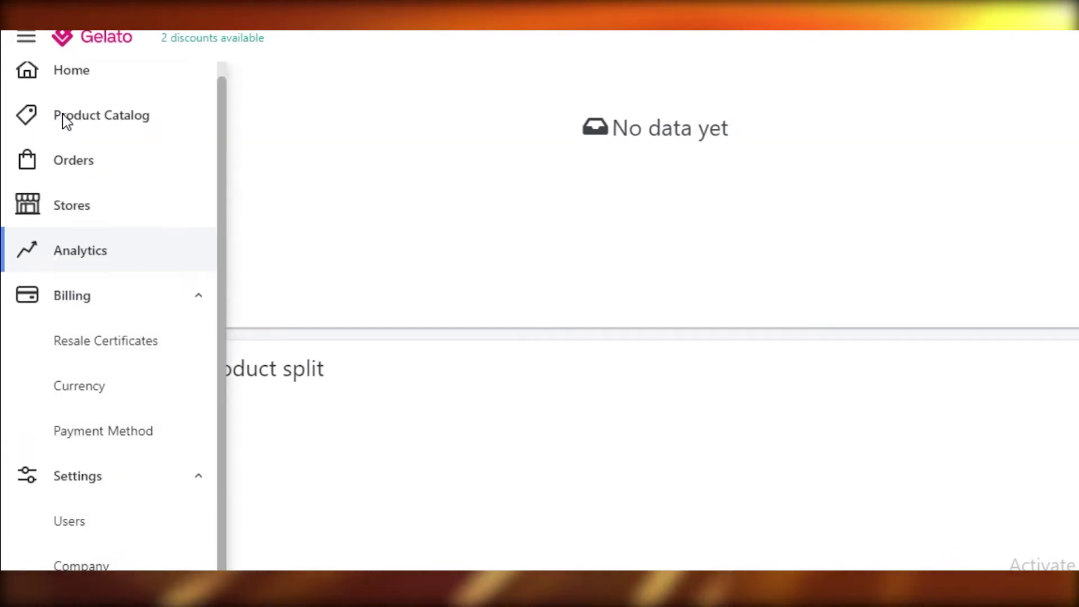
pyautogui.click(66, 118)
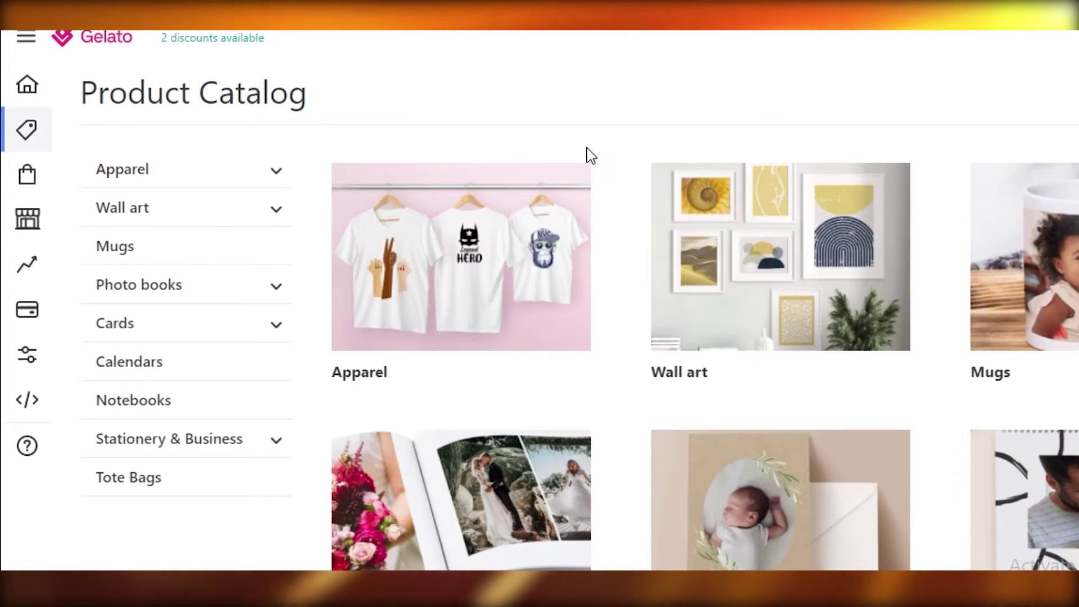
pyautogui.scroll(-5, 636, 426)
pyautogui.scroll(5, 448, 306)
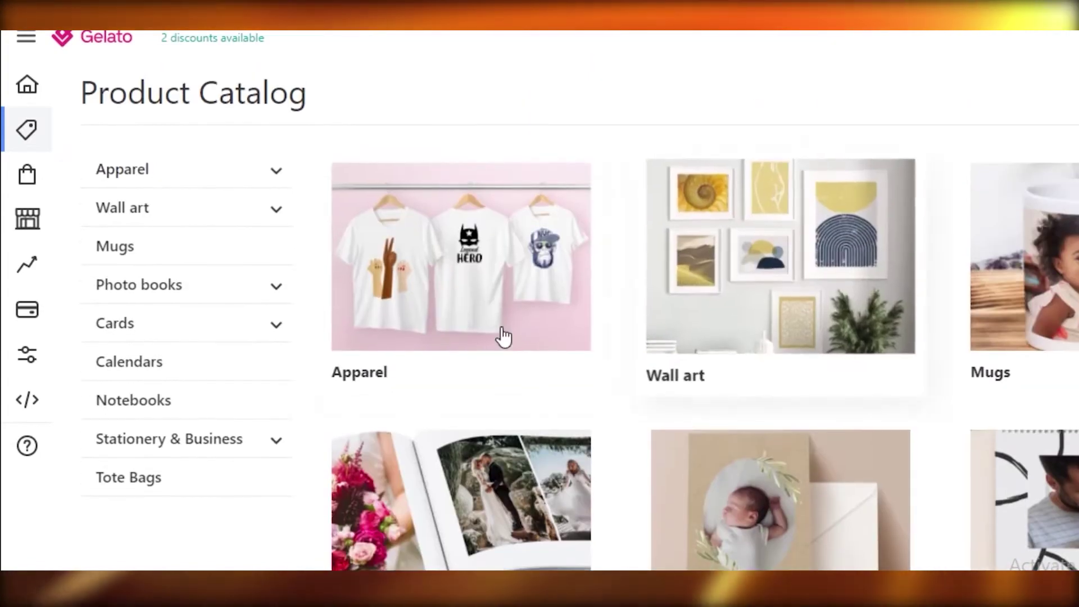
pyautogui.scroll(-7, 703, 448)
pyautogui.scroll(5, 1038, 409)
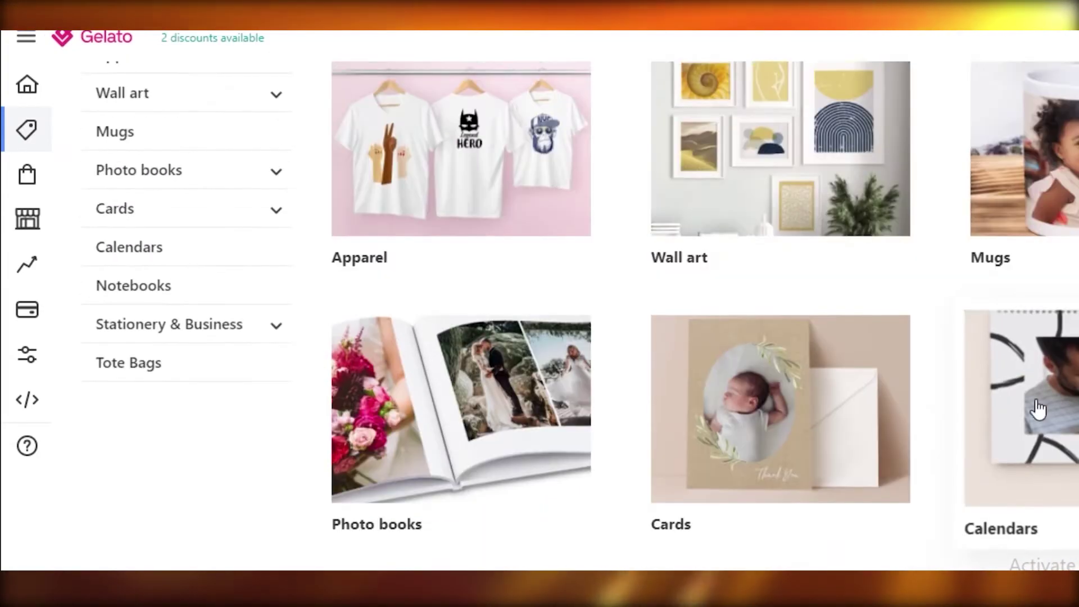
pyautogui.scroll(2, 1021, 374)
pyautogui.scroll(-5, 651, 446)
pyautogui.scroll(2, 455, 430)
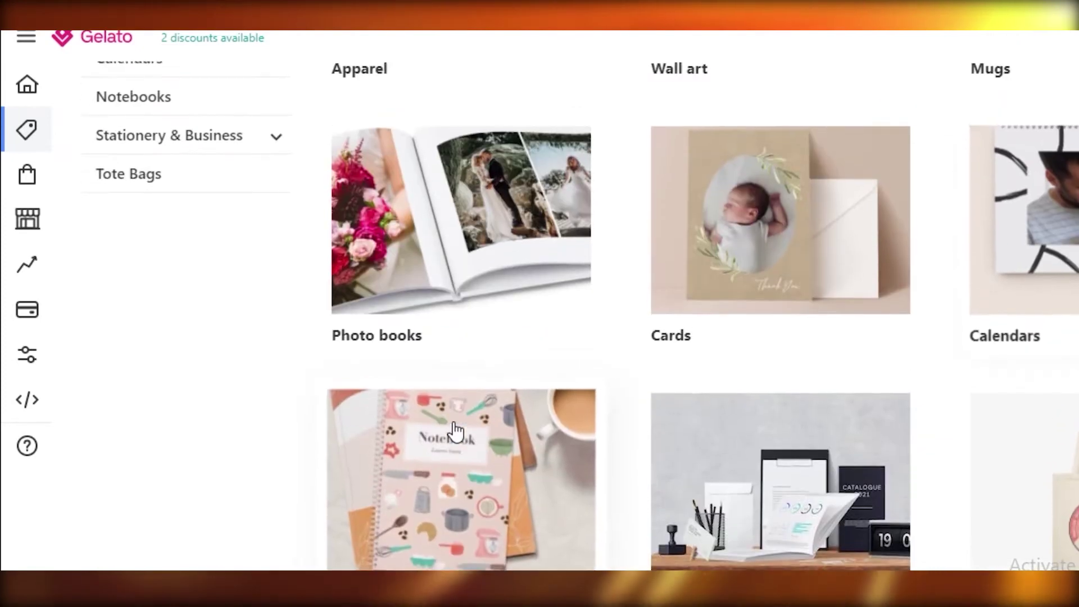
pyautogui.scroll(-2, 506, 448)
# Step: Open the Notebook Matte Cover product from the Notebooks category and preview its second and third product images
pyautogui.click(495, 439)
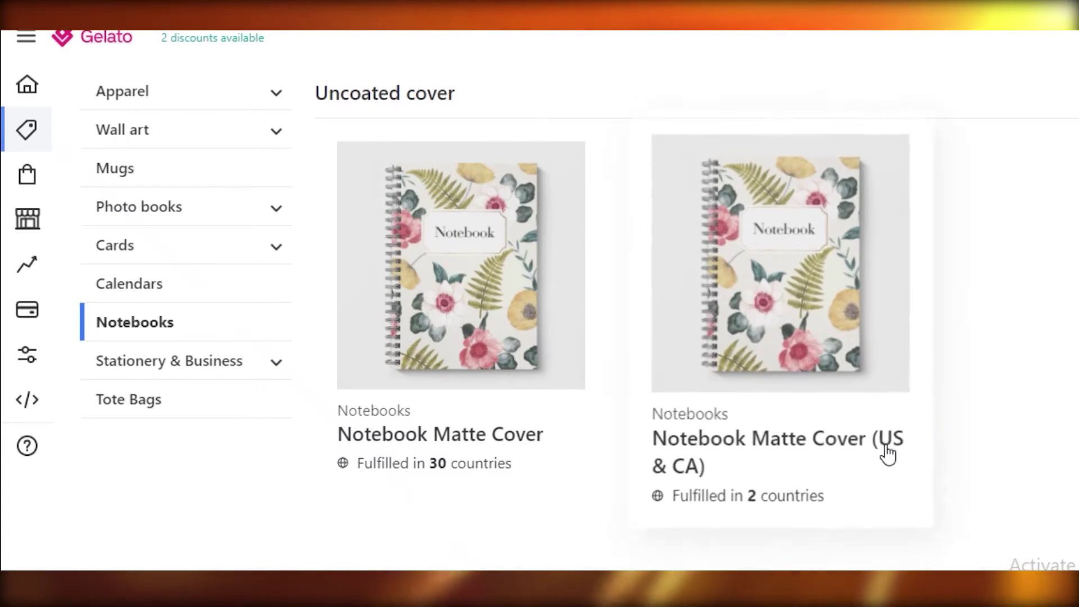
pyautogui.click(436, 276)
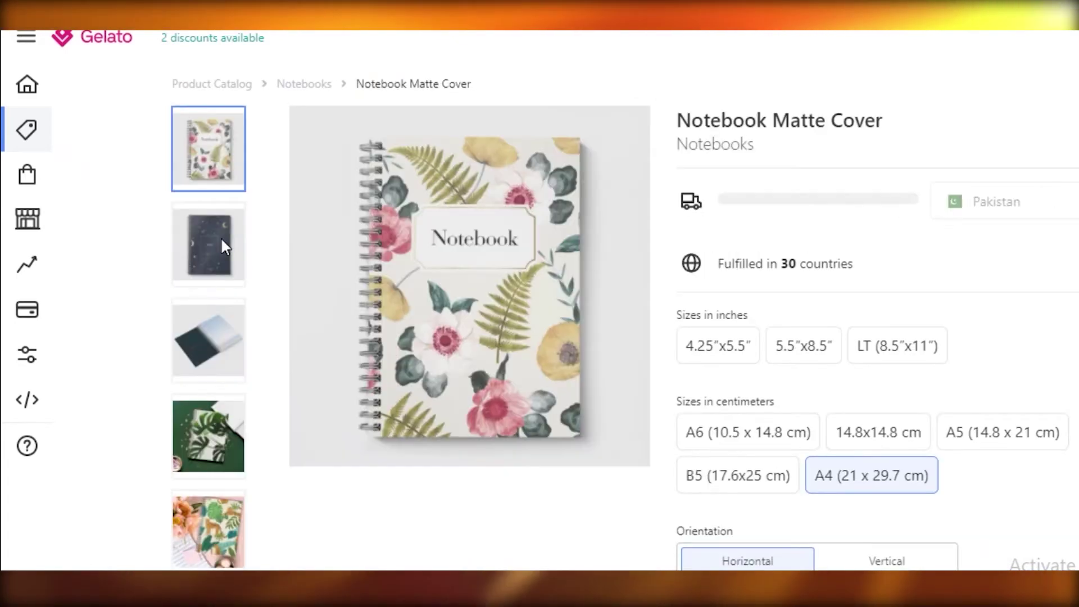
pyautogui.click(223, 246)
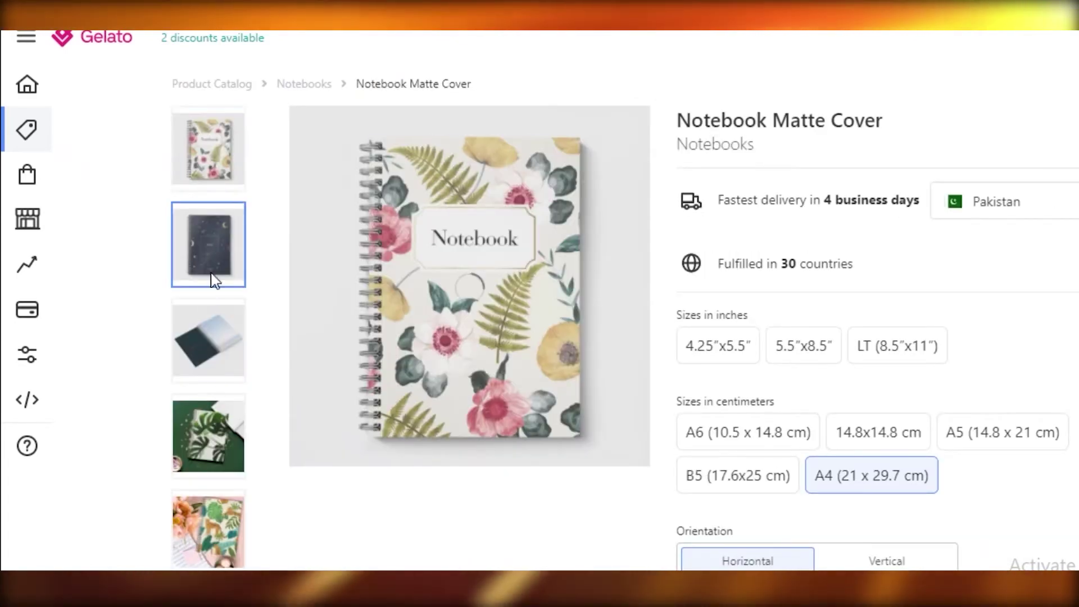
pyautogui.click(190, 329)
pyautogui.scroll(-5, 241, 352)
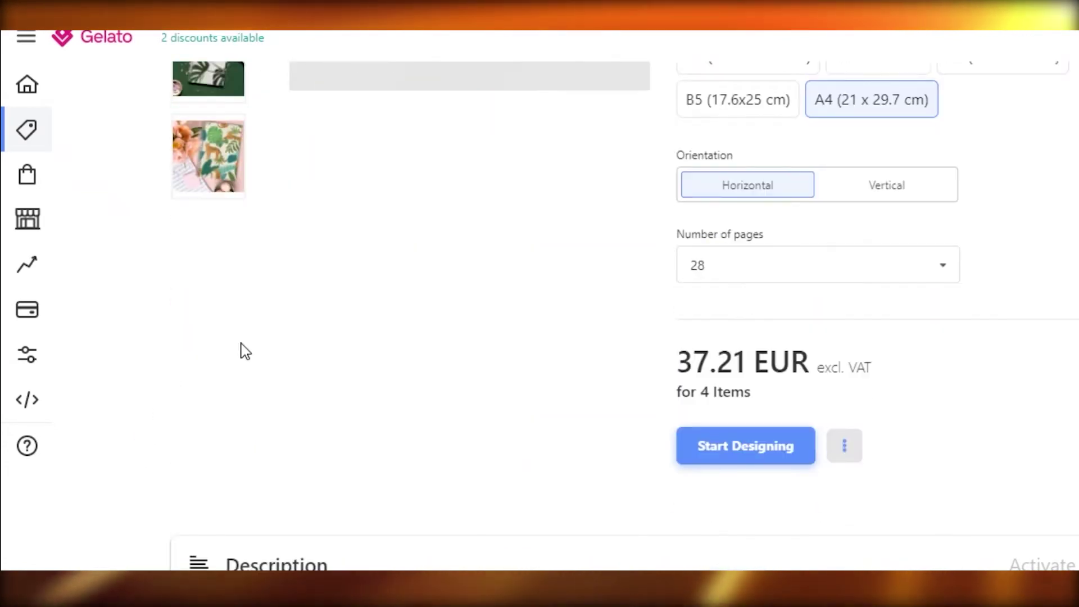
pyautogui.scroll(4, 698, 431)
pyautogui.scroll(1, 725, 394)
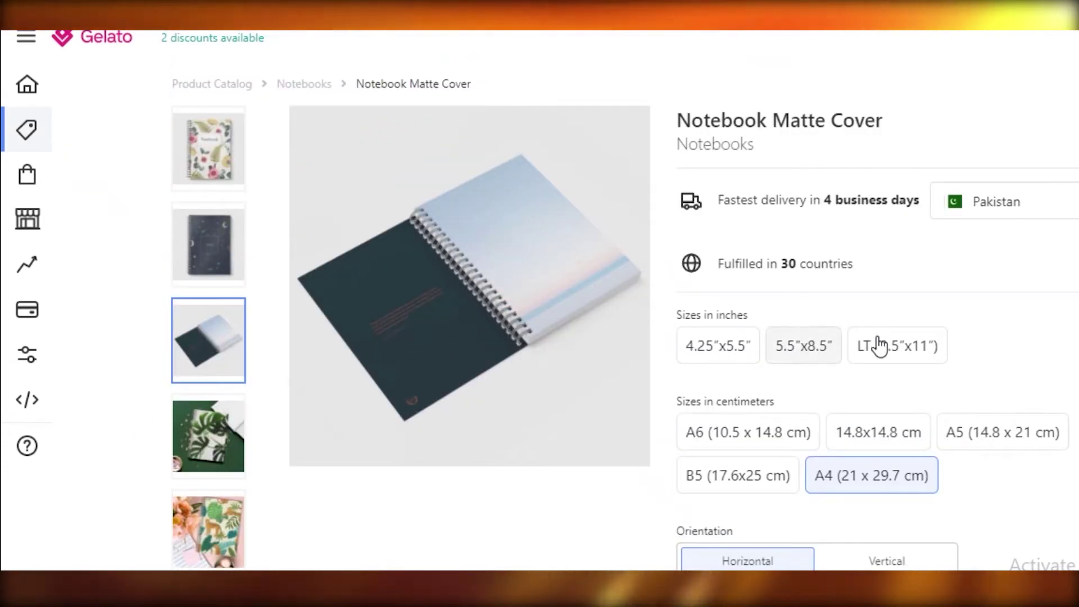
# Step: Set the notebook's delivery country to United States
pyautogui.click(956, 202)
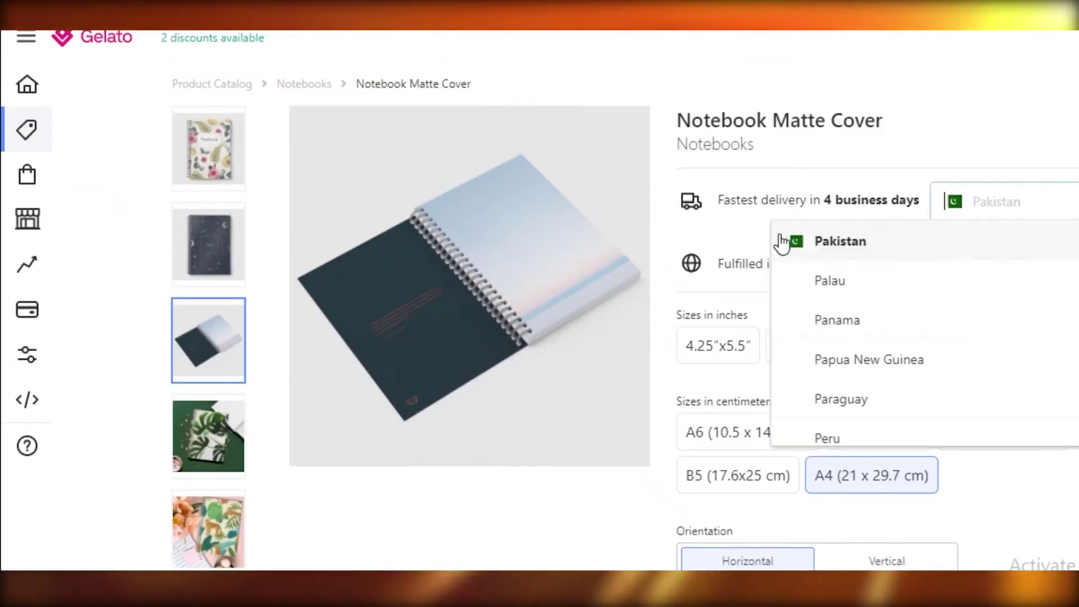
pyautogui.scroll(-20, 906, 320)
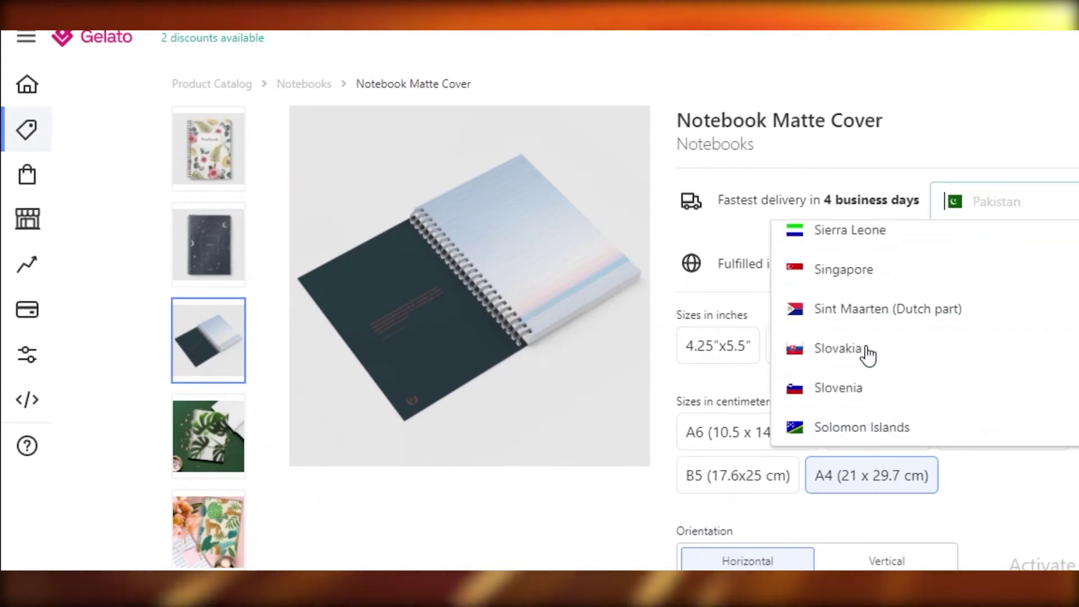
pyautogui.scroll(-20, 868, 355)
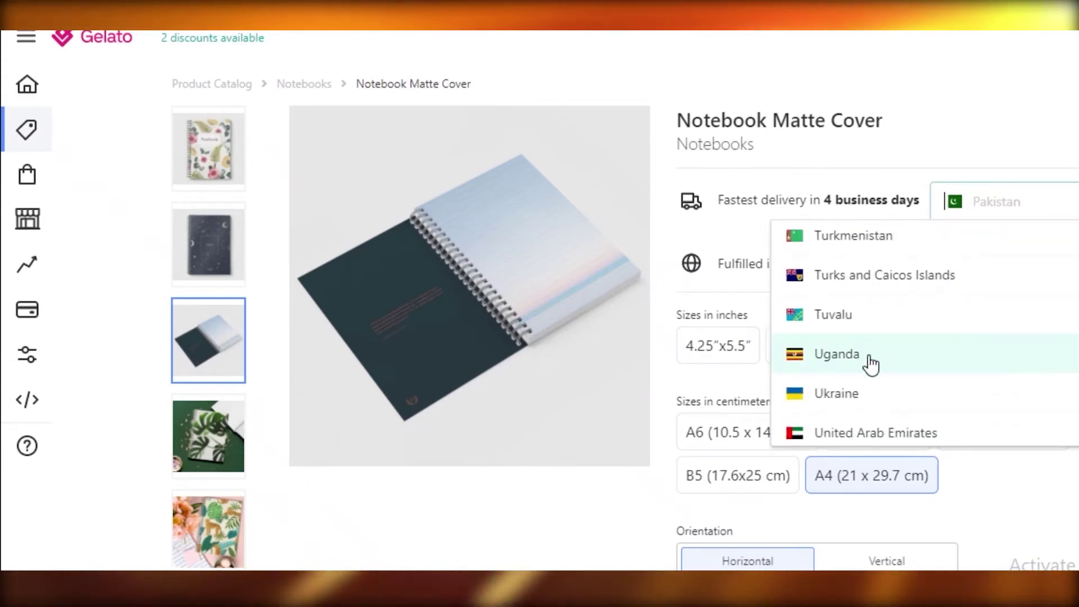
pyautogui.scroll(3, 871, 368)
pyautogui.click(843, 228)
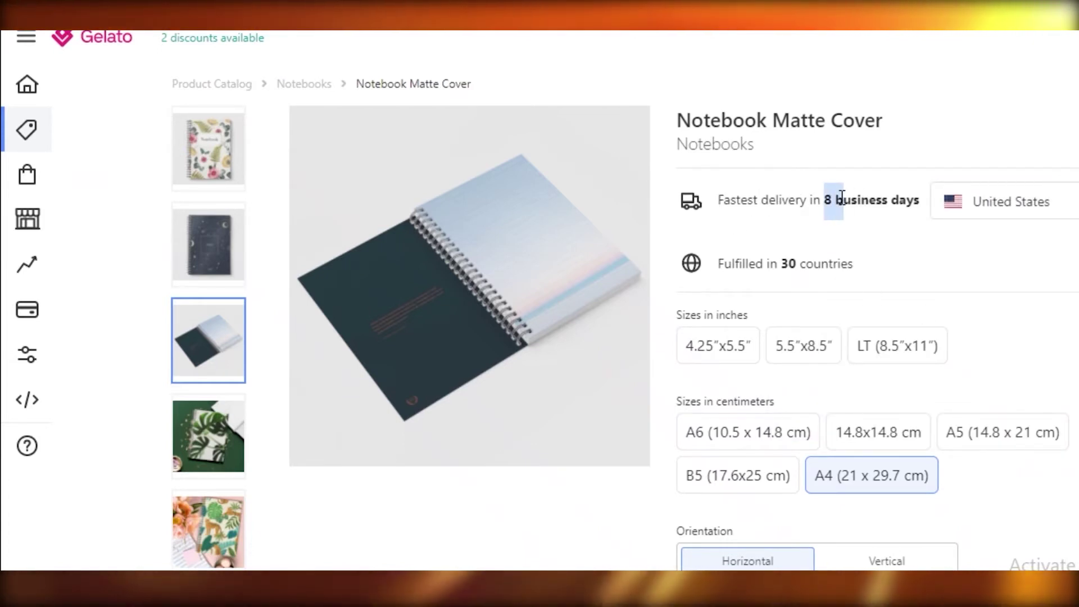
# Step: Try the LT (8.5″x11″) and A4 (21 x 29.7 cm) notebook sizes, settling on A6 (10.5 x 14.8 cm)
pyautogui.scroll(-3, 954, 324)
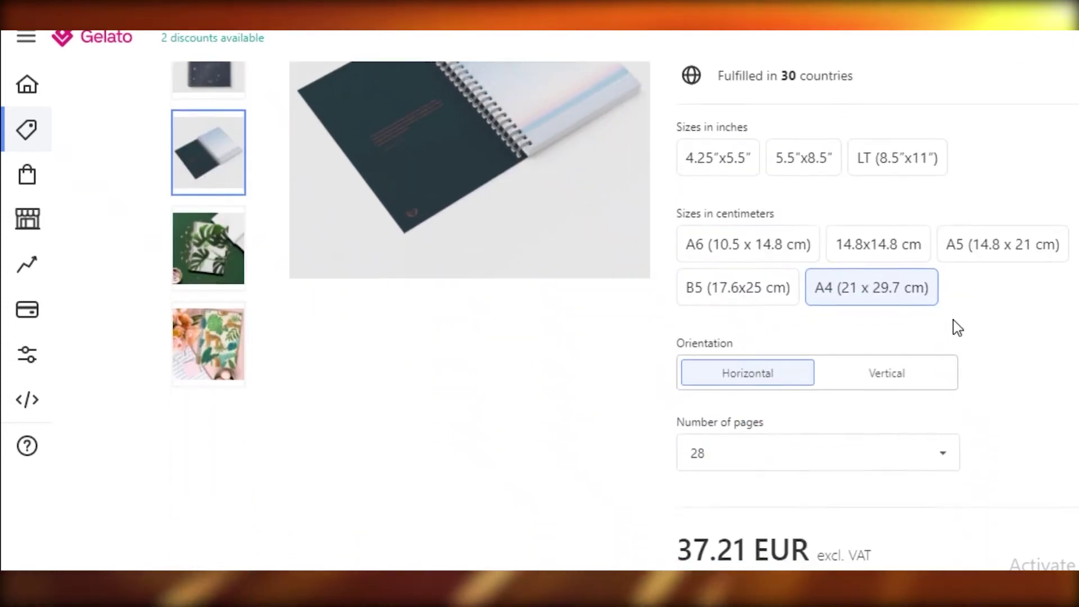
pyautogui.scroll(1, 939, 296)
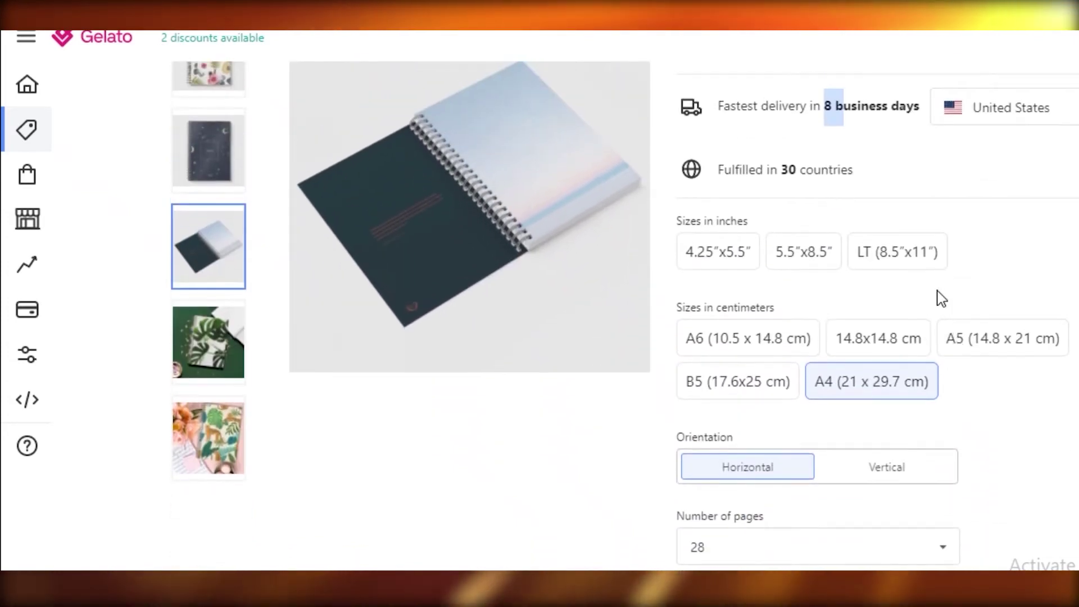
pyautogui.click(727, 264)
pyautogui.click(882, 255)
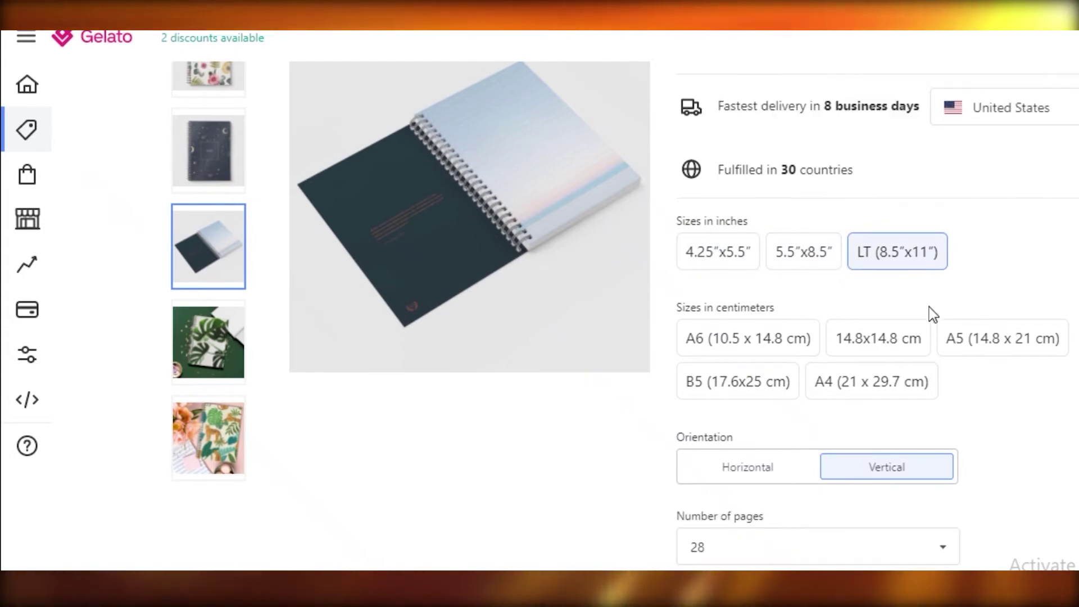
pyautogui.scroll(-2, 765, 348)
pyautogui.scroll(2, 767, 332)
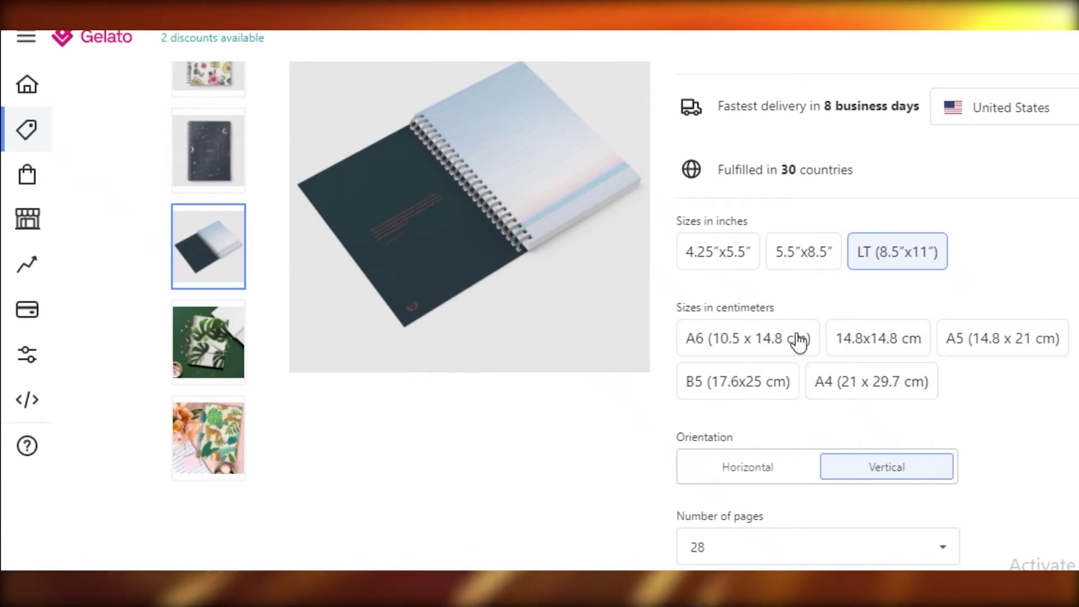
pyautogui.click(862, 385)
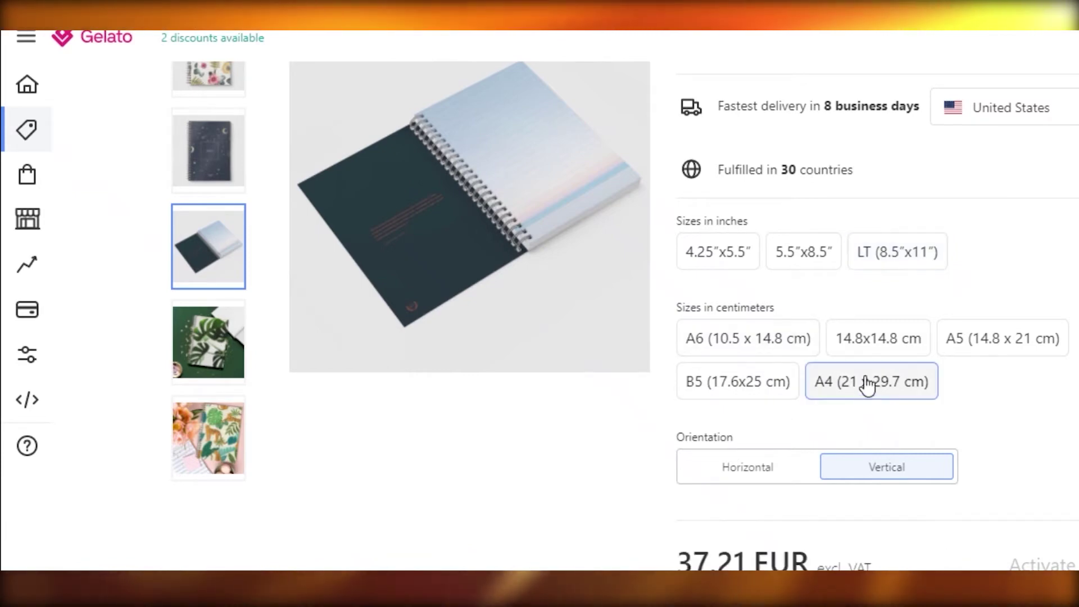
pyautogui.click(781, 349)
# Step: Look through the available page counts and set the notebook's number of pages to 120
pyautogui.scroll(-4, 792, 348)
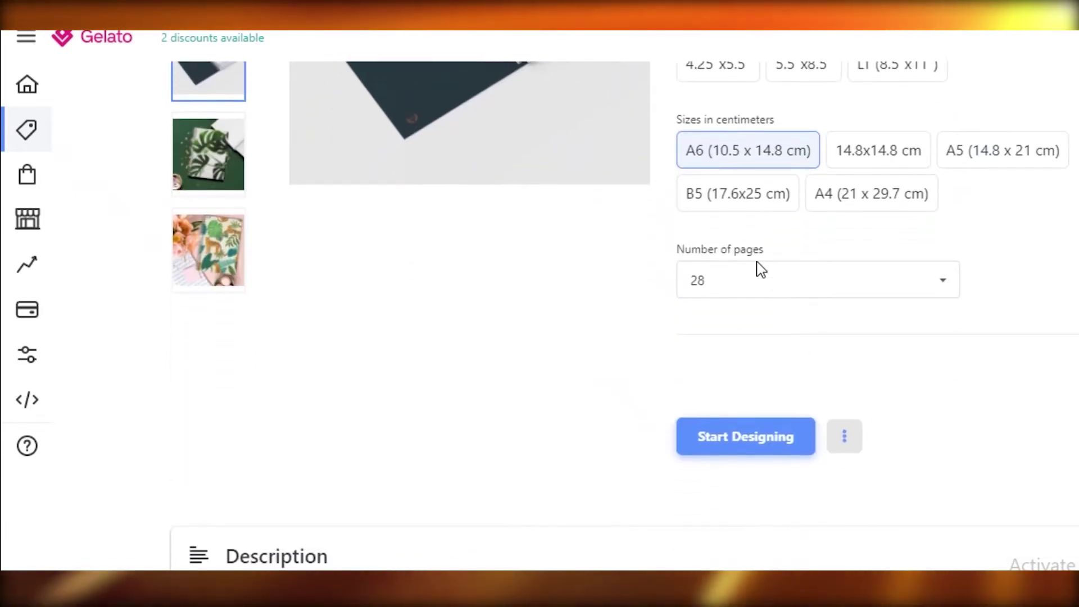
pyautogui.click(767, 289)
pyautogui.scroll(-5, 954, 320)
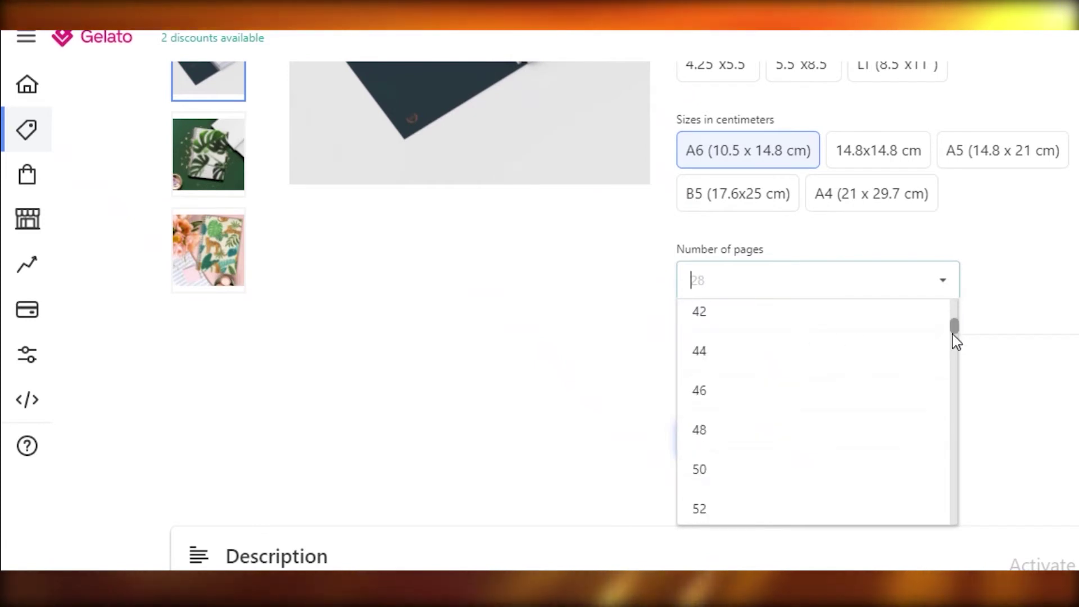
pyautogui.moveTo(954, 337); pyautogui.dragTo(954, 464)
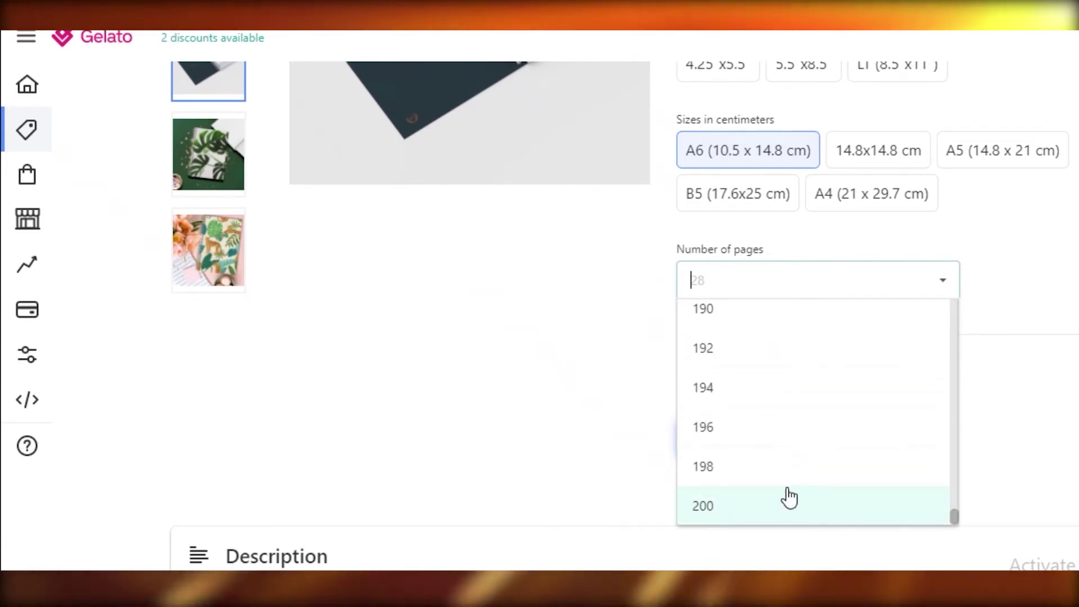
pyautogui.scroll(20, 838, 417)
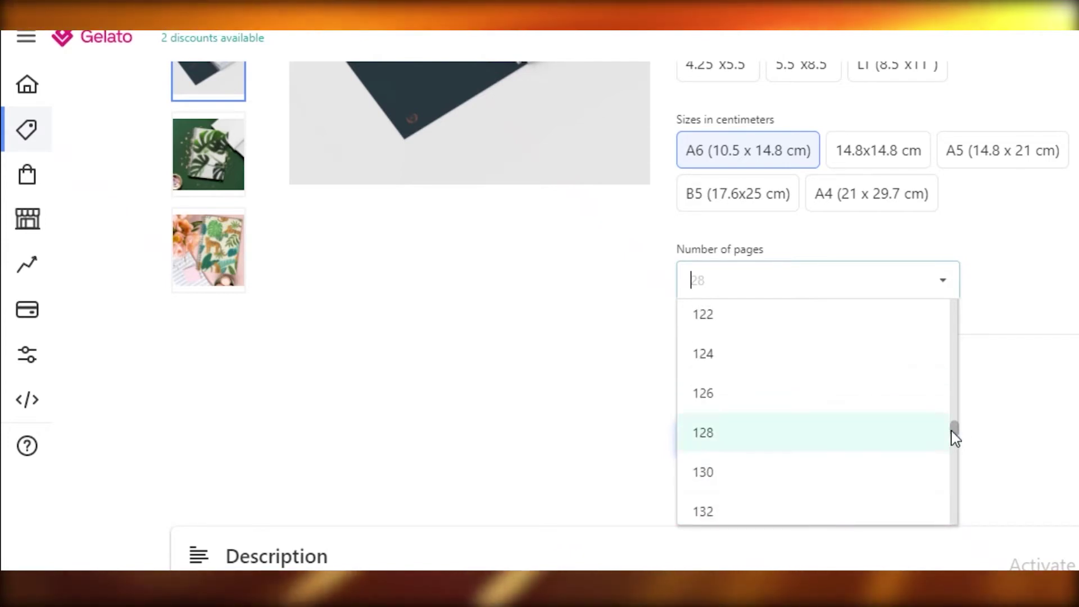
pyautogui.moveTo(954, 437); pyautogui.dragTo(747, 437)
pyautogui.scroll(4, 706, 361)
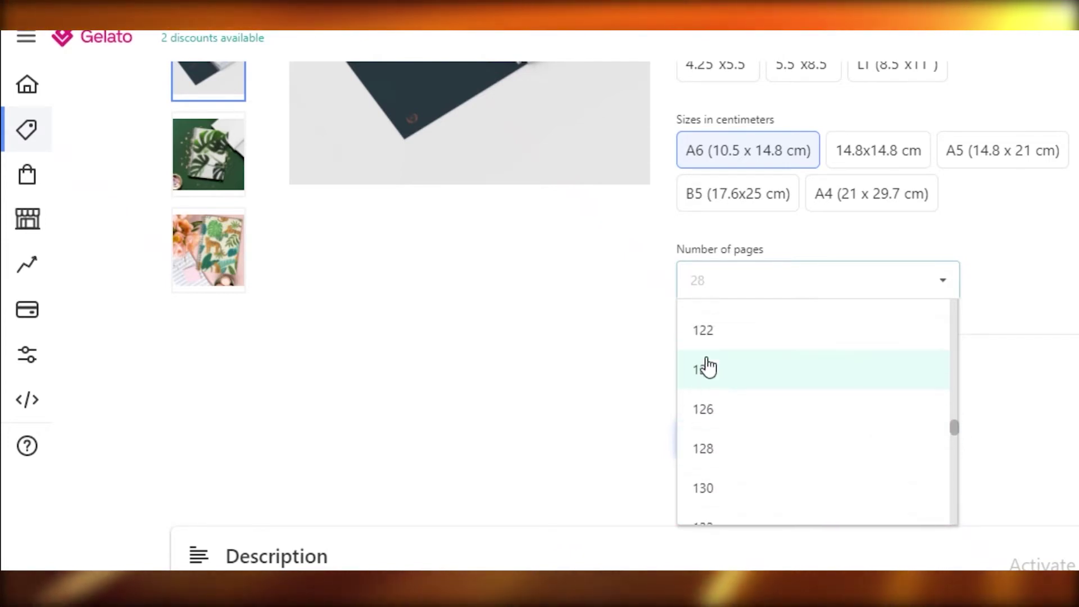
pyautogui.scroll(1, 714, 405)
pyautogui.click(706, 332)
# Step: Start designing the configured notebook and select its second page in the design editor
pyautogui.scroll(-6, 718, 304)
pyautogui.scroll(3, 706, 304)
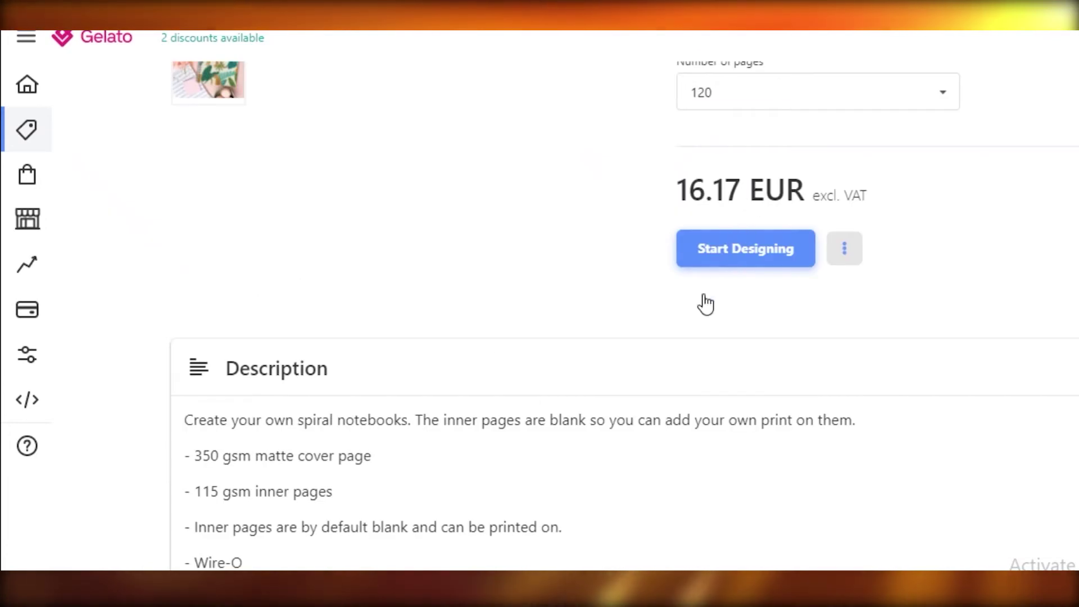
pyautogui.click(708, 246)
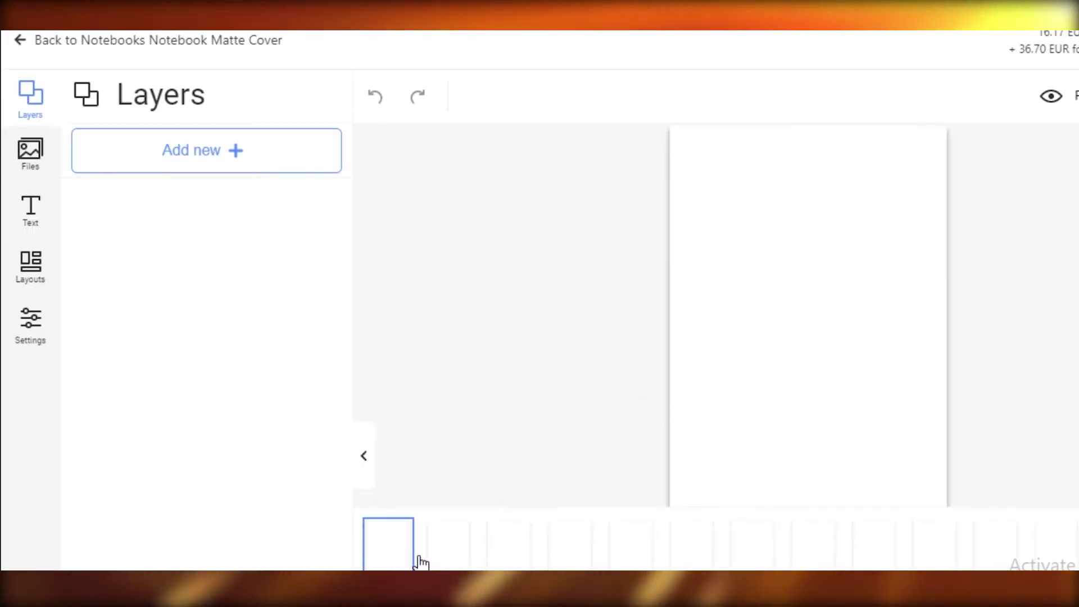
pyautogui.click(436, 559)
pyautogui.click(508, 556)
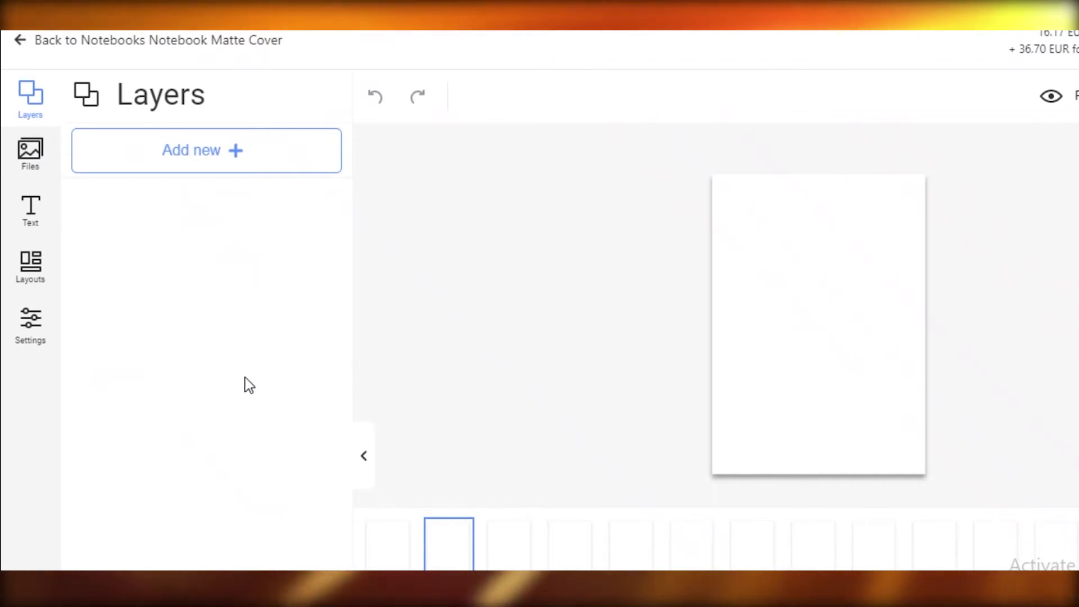
# Step: View the options for adding a new layer and open the design editor's Files section
pyautogui.click(32, 159)
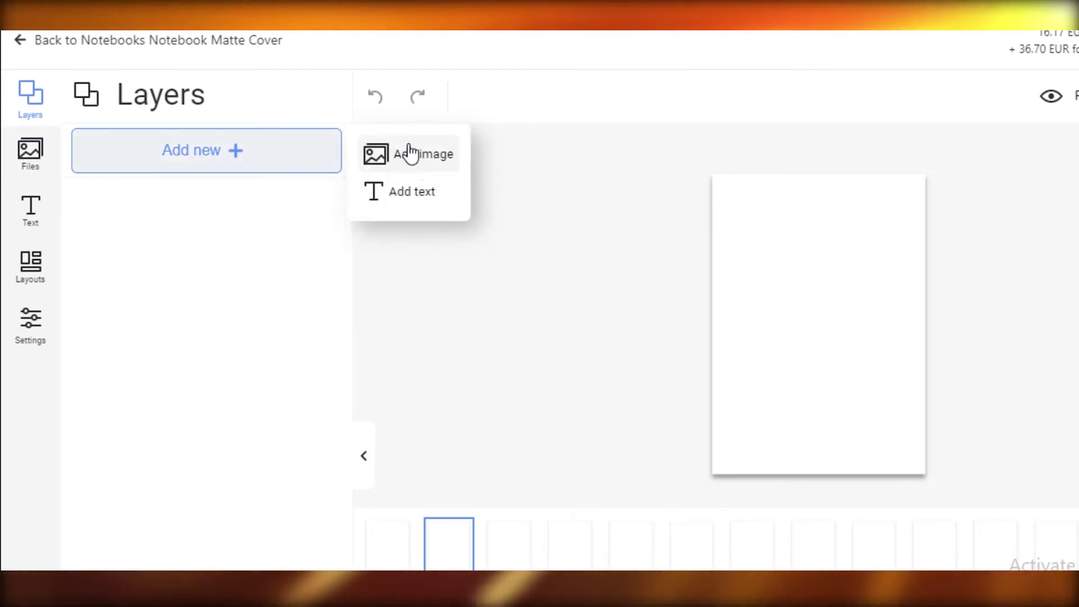
pyautogui.click(29, 161)
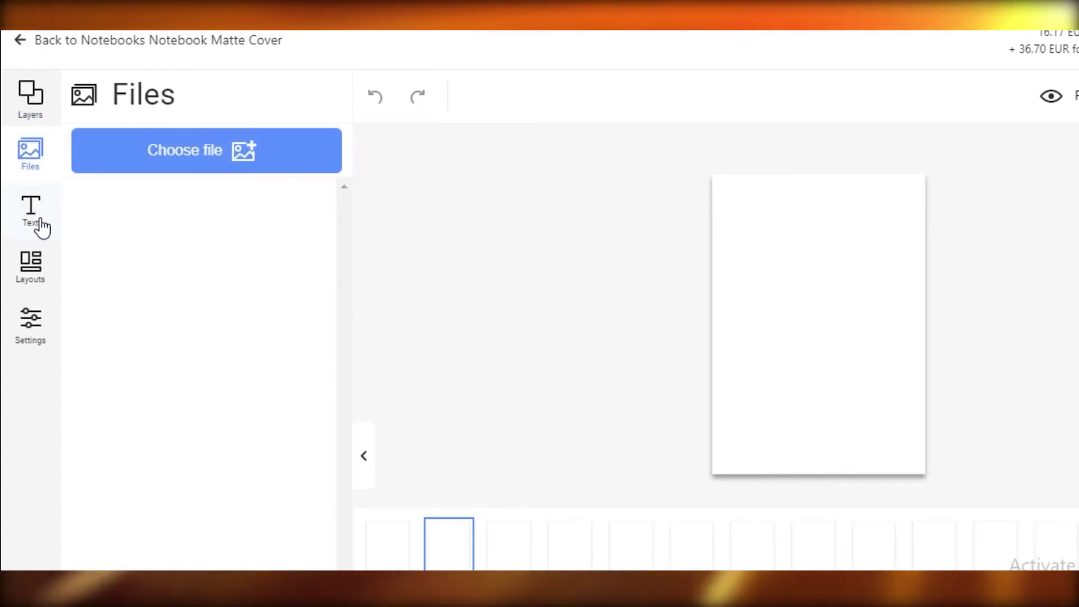
# Step: Add a sample text element to the notebook's second page and delete it again
pyautogui.click(30, 213)
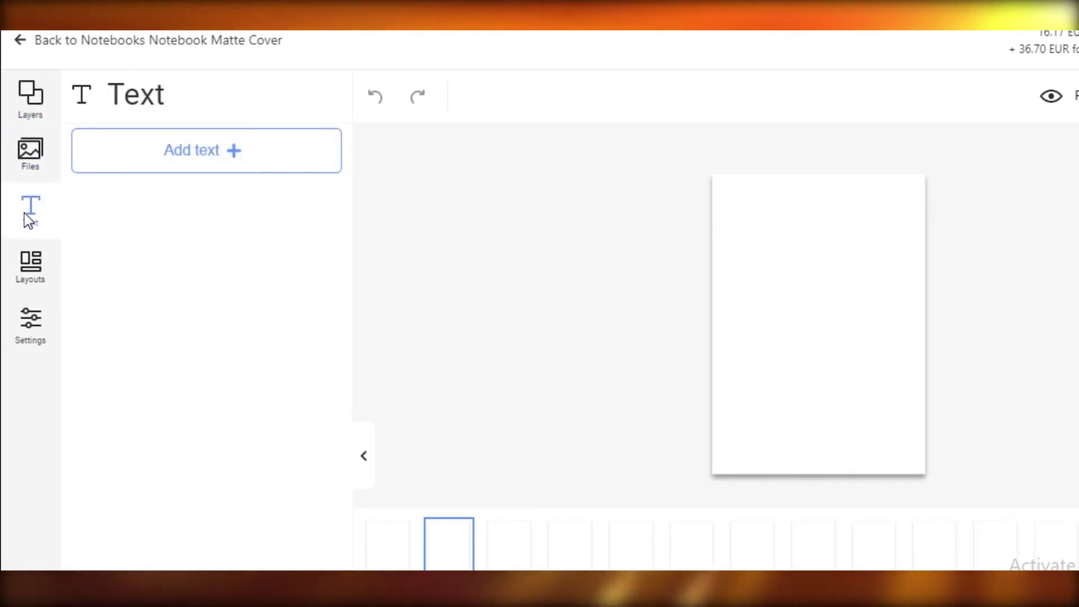
pyautogui.click(297, 146)
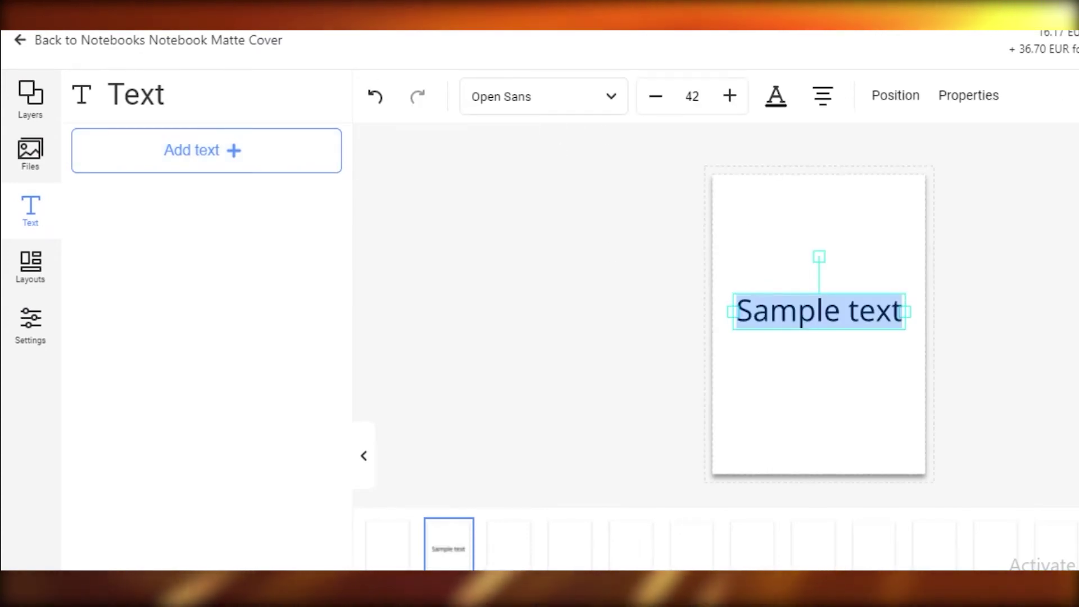
pyautogui.press('Delete')
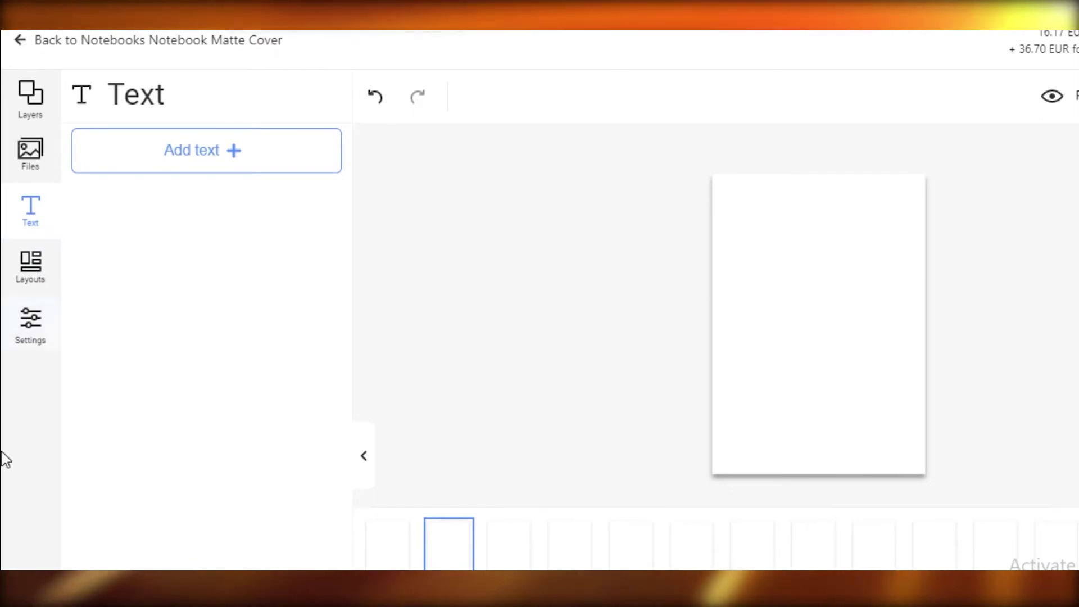
# Step: Open the Layouts section to view the available page layouts
pyautogui.click(29, 281)
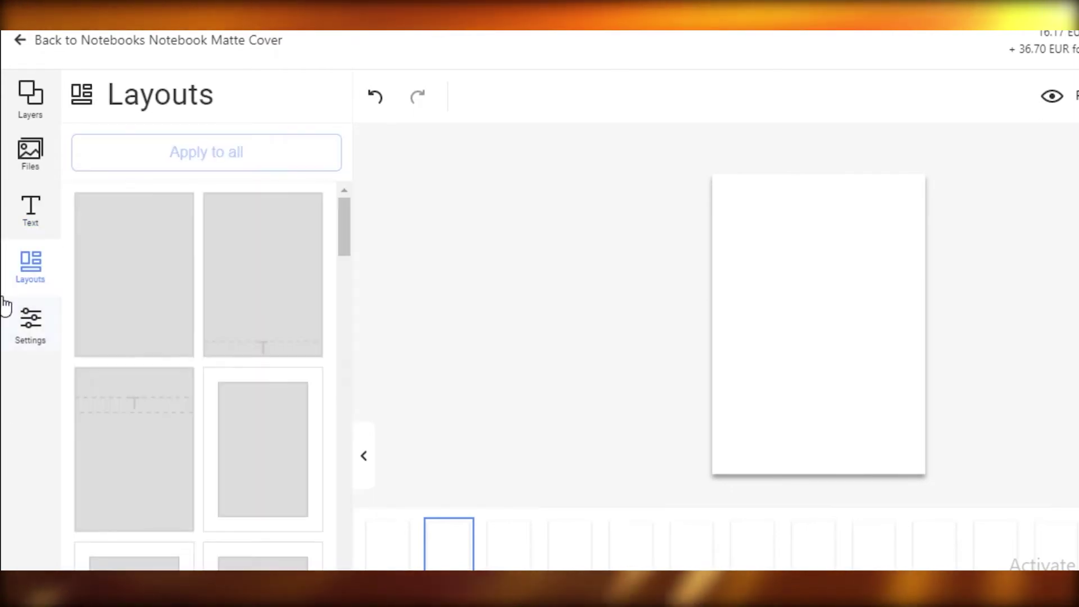
pyautogui.click(30, 320)
pyautogui.click(28, 278)
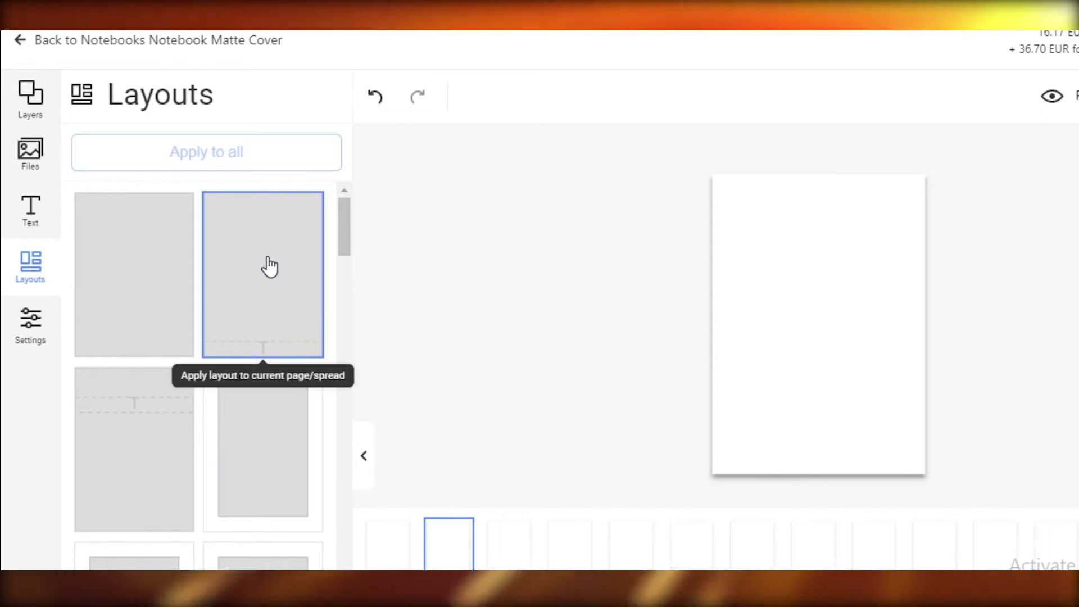
pyautogui.click(52, 85)
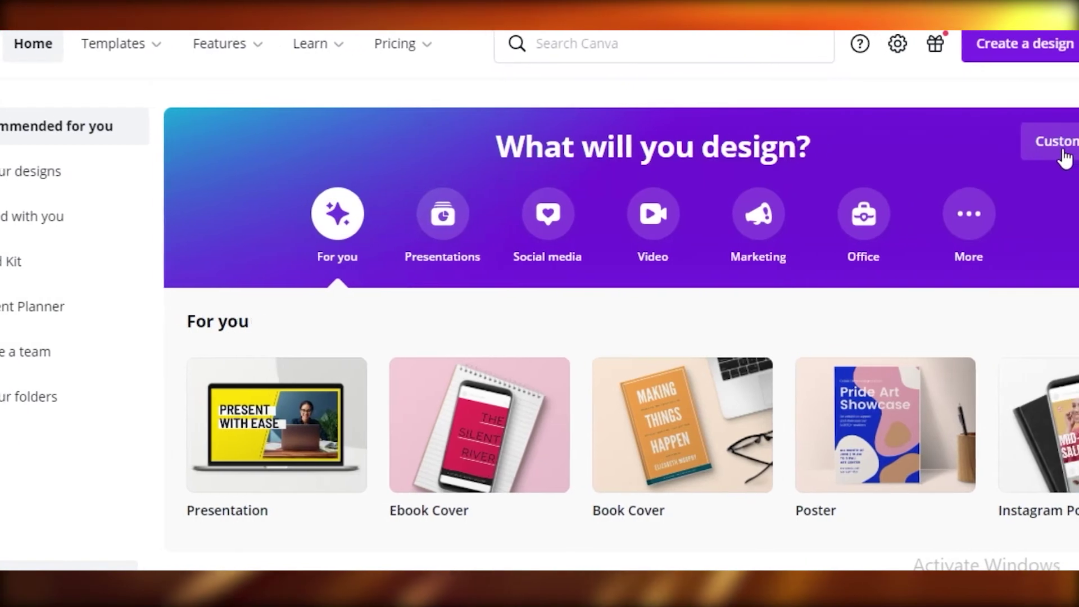
# Step: Switch to Canva and create a custom-size design 11 in wide and 8 in high
pyautogui.click(1056, 143)
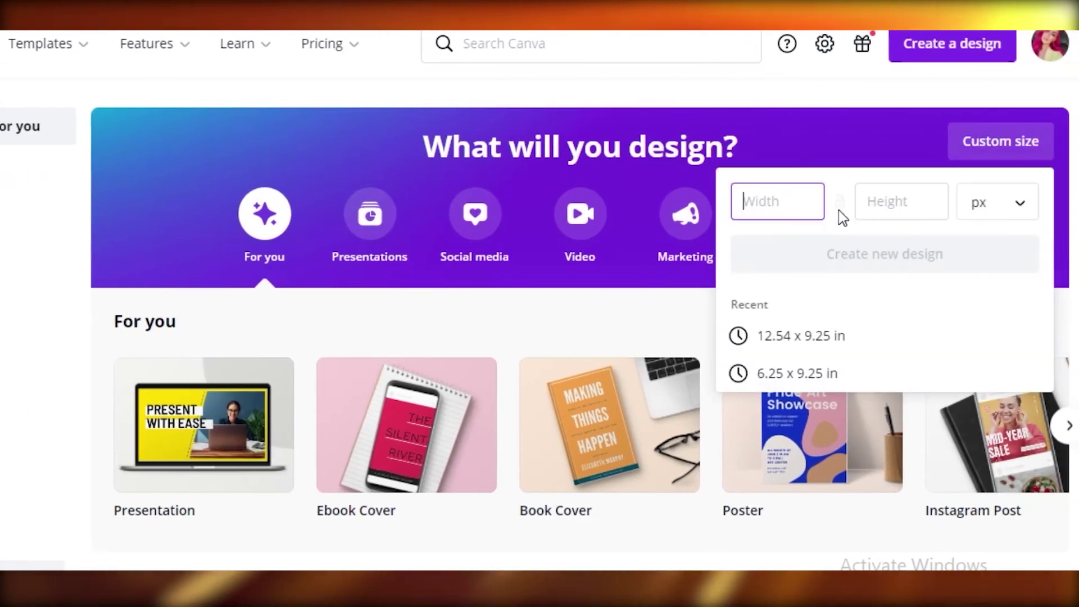
pyautogui.click(977, 209)
pyautogui.click(987, 253)
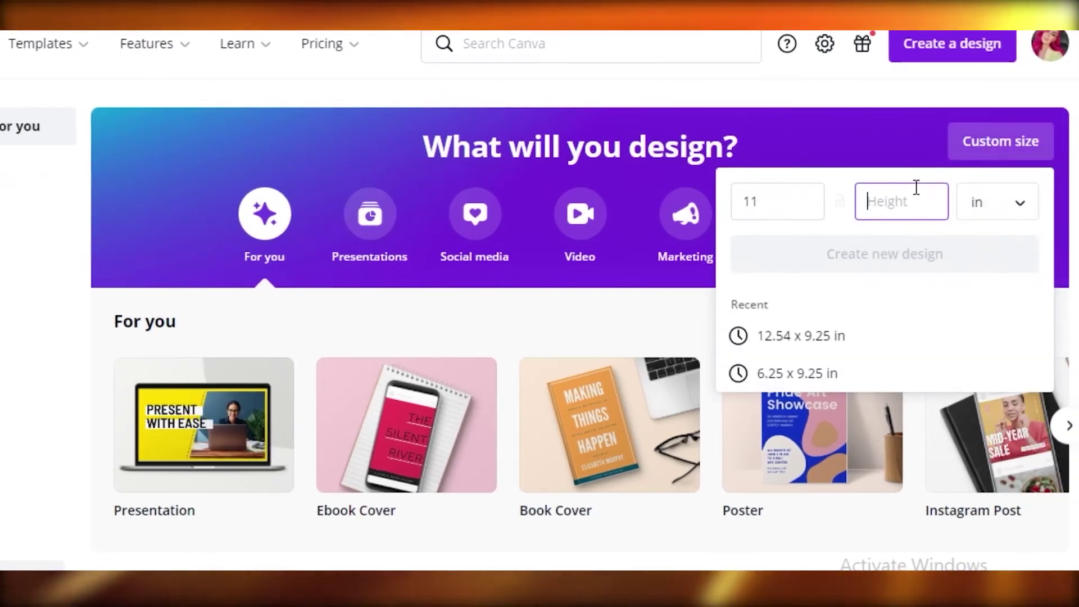
pyautogui.write('8')
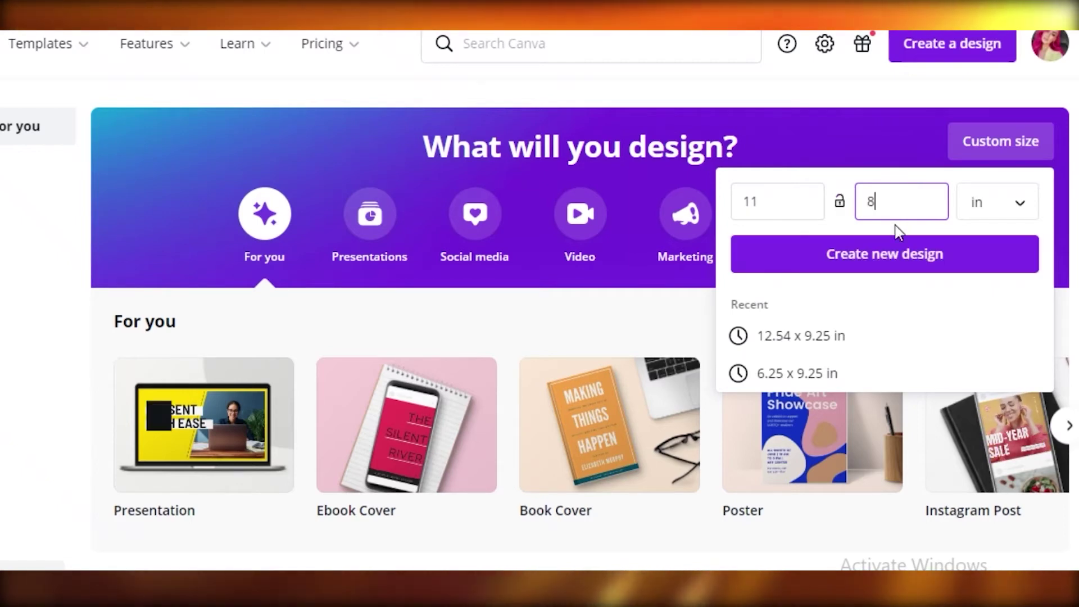
pyautogui.click(896, 264)
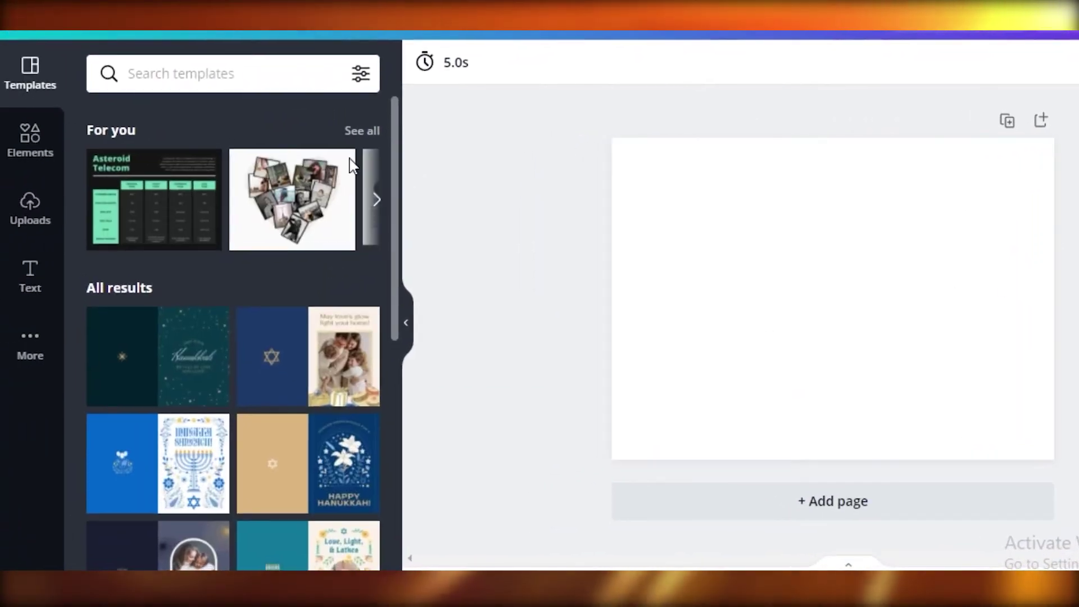
# Step: Search the design elements for "background"
pyautogui.click(50, 133)
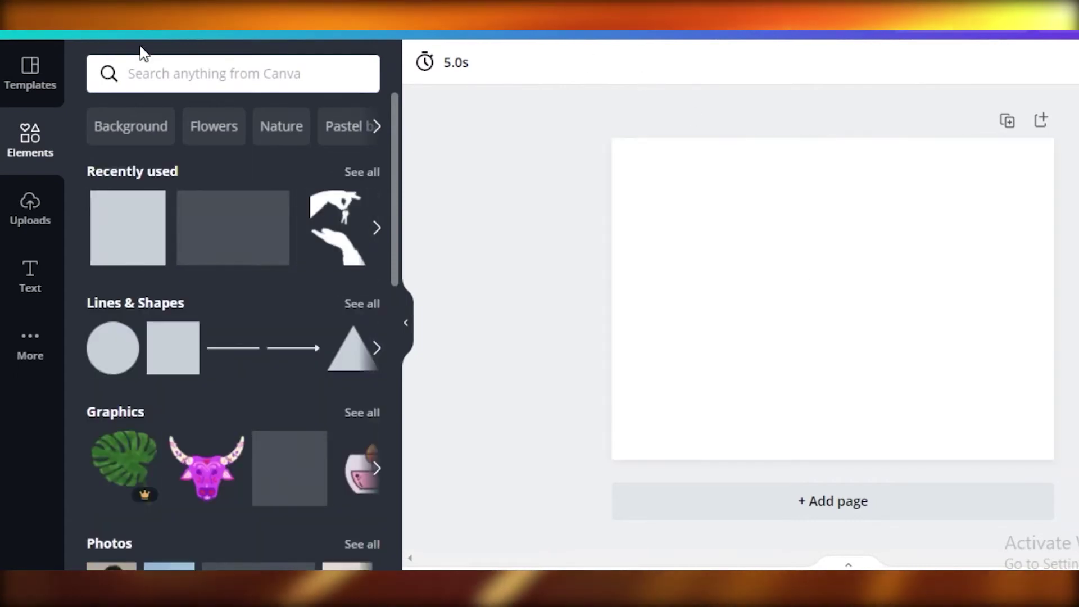
pyautogui.click(178, 68)
pyautogui.write('background')
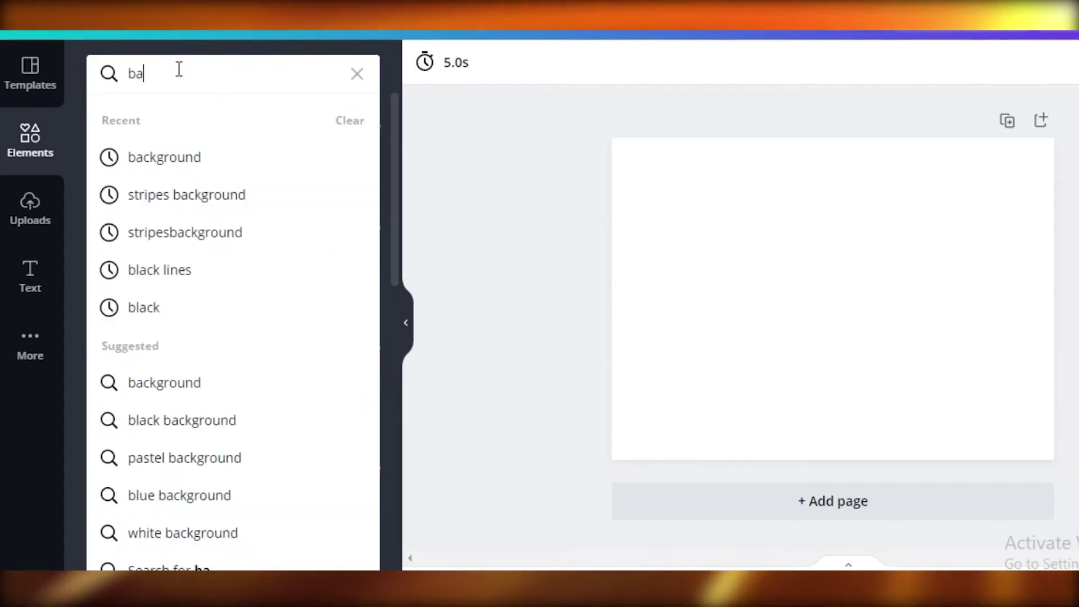
pyautogui.press('Return')
# Step: Place the free pink and purple watercolor image on the page and enlarge it to cover the whole page
pyautogui.scroll(-8, 244, 419)
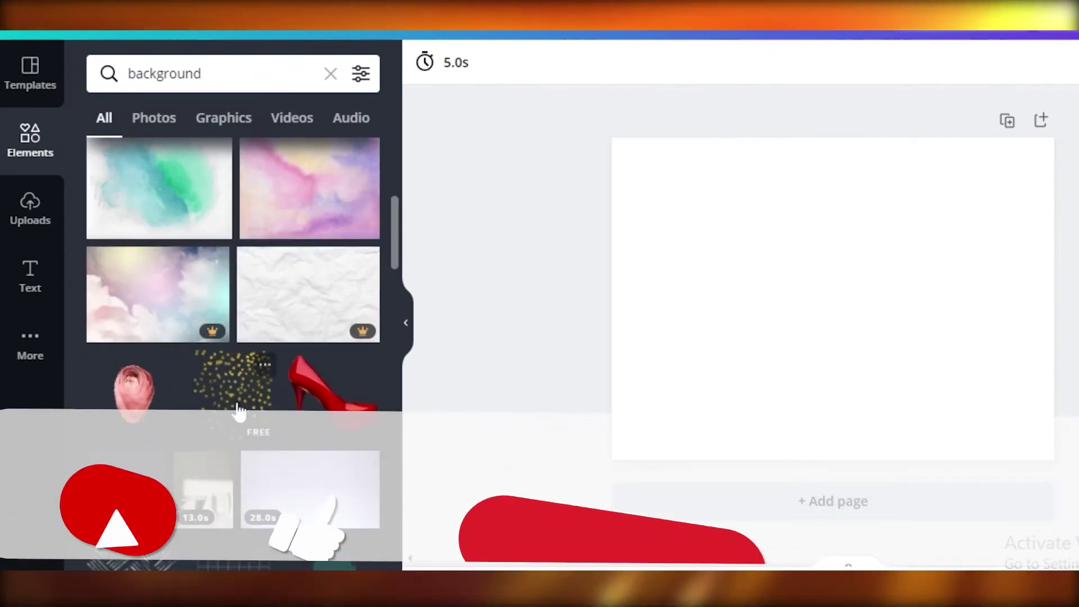
pyautogui.scroll(3, 237, 411)
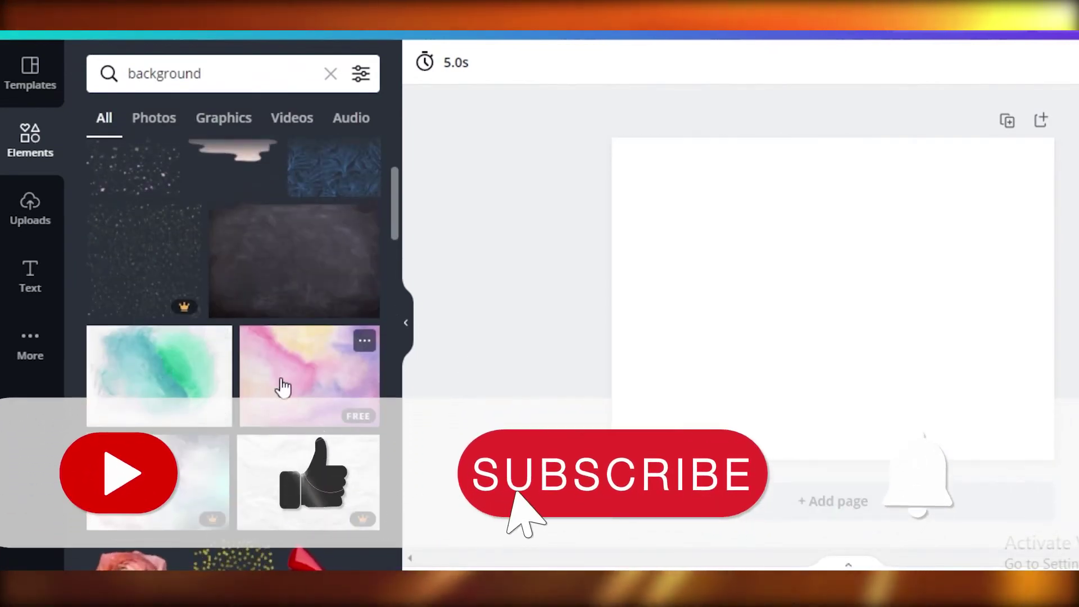
pyautogui.moveTo(283, 388); pyautogui.dragTo(679, 184)
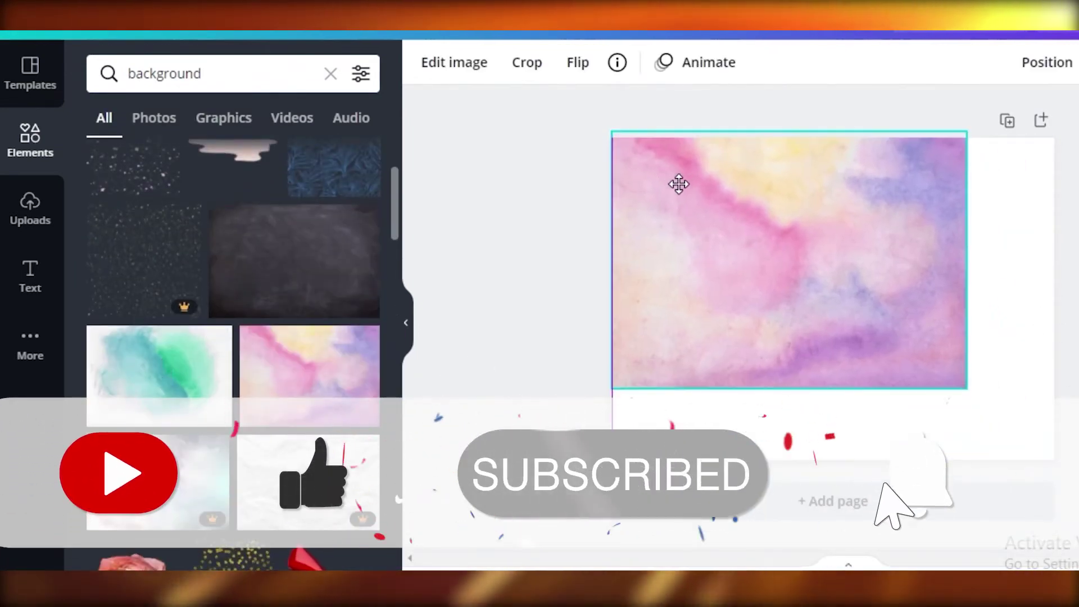
pyautogui.moveTo(967, 388); pyautogui.dragTo(1067, 451)
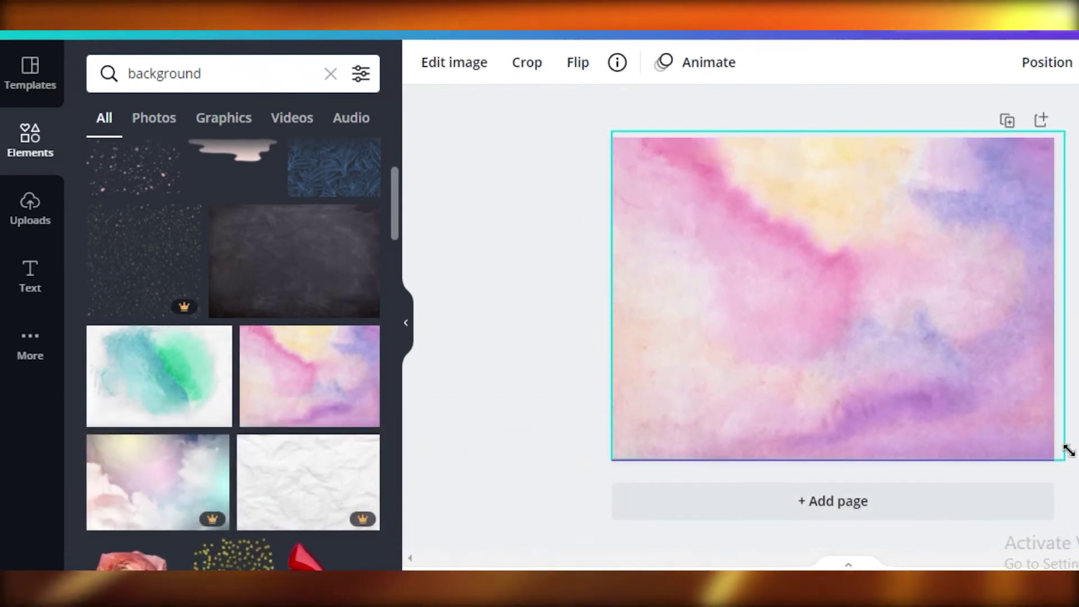
pyautogui.click(500, 291)
# Step: Examine the text options and browse the available font combinations for the cover title
pyautogui.click(30, 275)
pyautogui.click(745, 248)
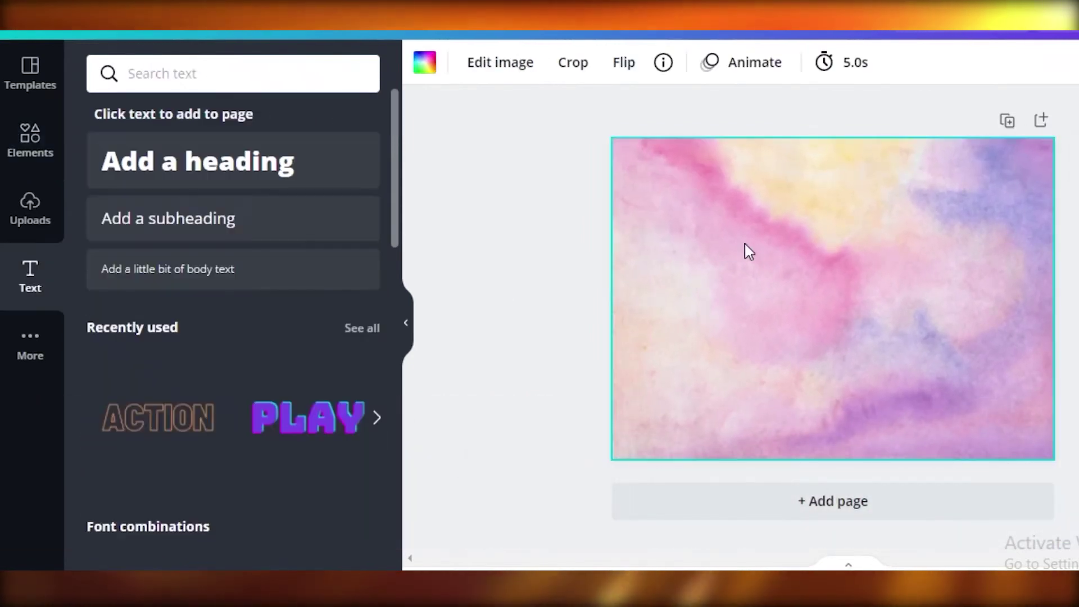
pyautogui.click(398, 289)
pyautogui.scroll(-5, 241, 394)
pyautogui.scroll(-3, 240, 371)
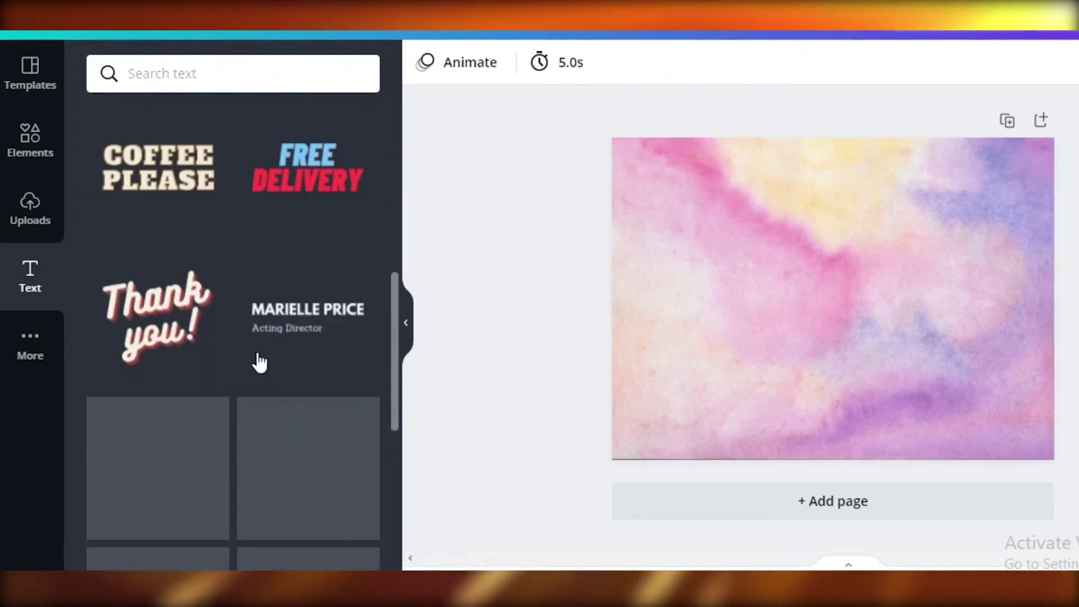
pyautogui.scroll(10, 255, 362)
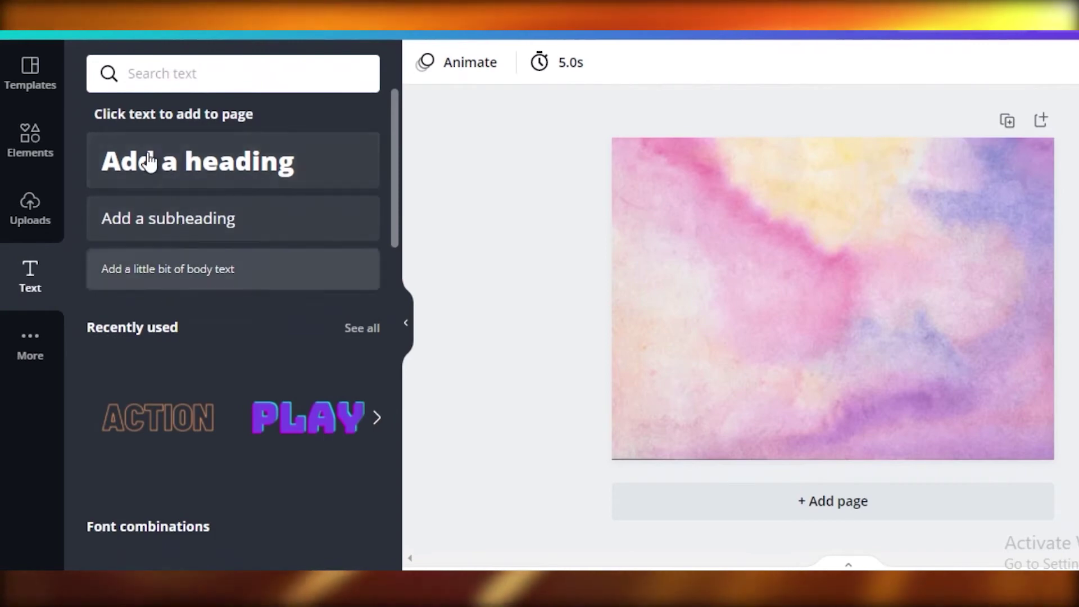
pyautogui.scroll(-5, 215, 339)
pyautogui.scroll(-10, 248, 278)
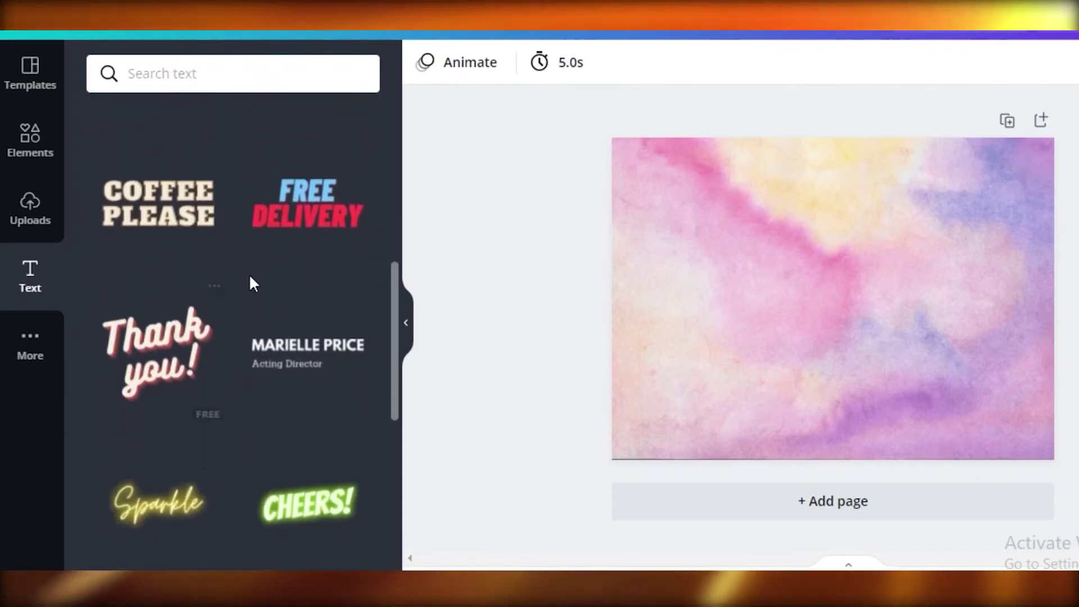
pyautogui.scroll(-5, 234, 272)
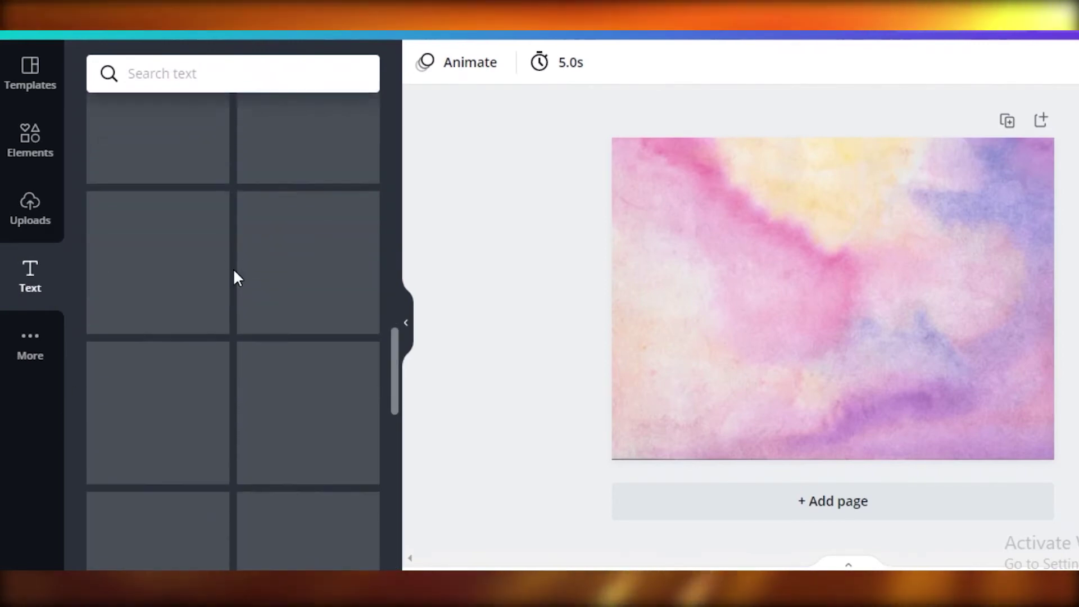
pyautogui.scroll(10, 247, 424)
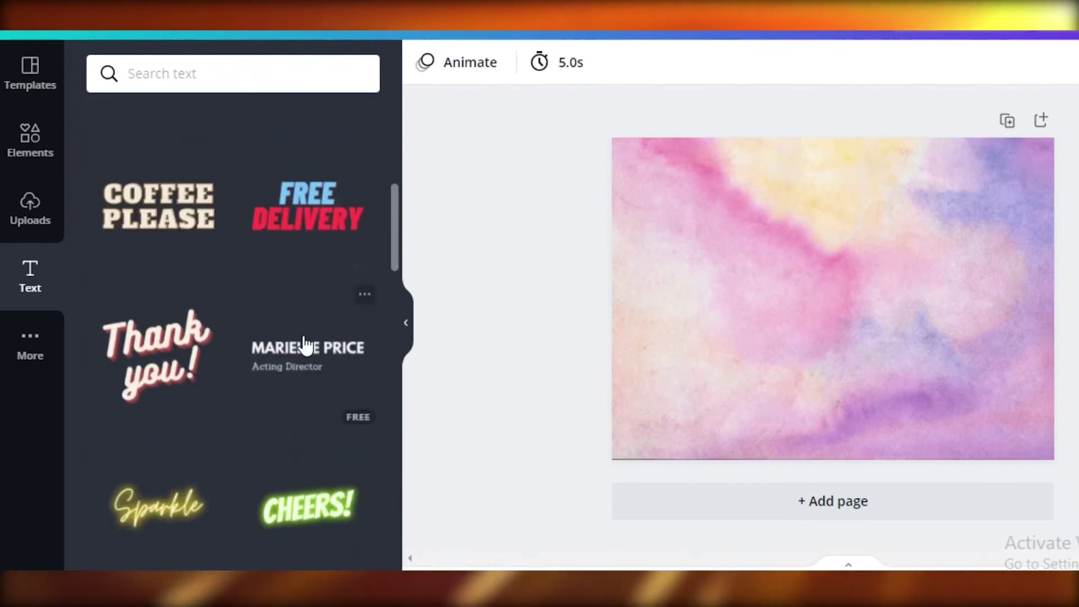
pyautogui.scroll(10, 304, 344)
pyautogui.scroll(-5, 298, 270)
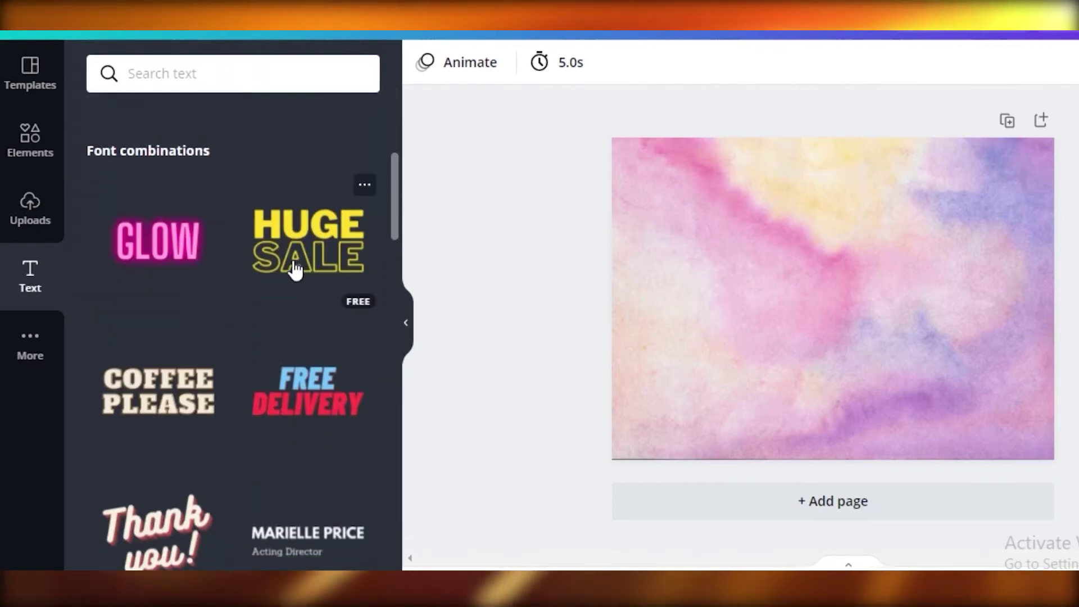
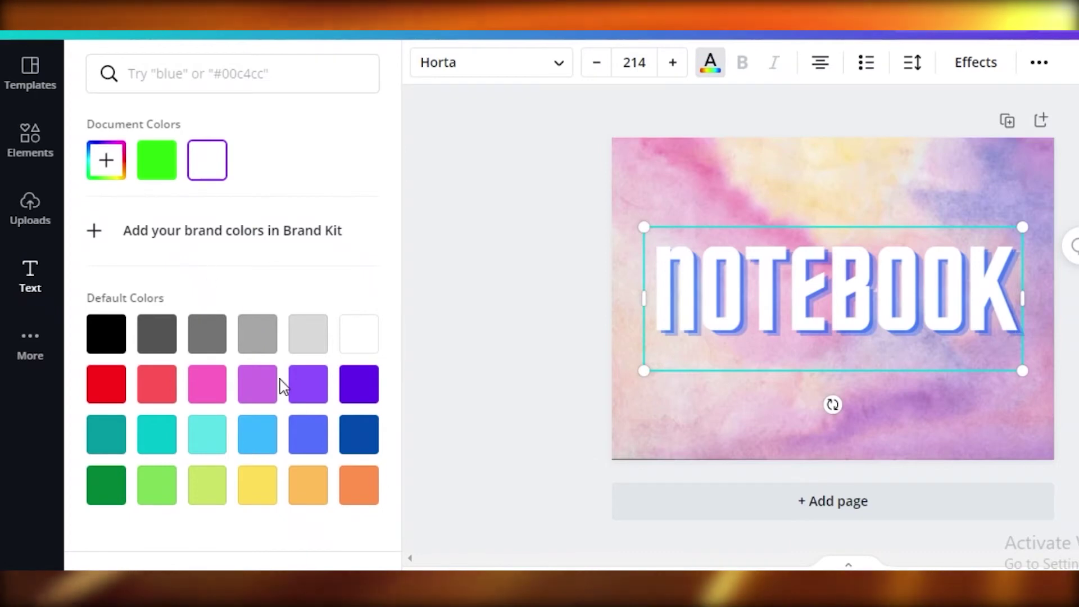
# Step: Try several default colors on the NOTEBOOK title and recolor it medium blue
pyautogui.click(253, 380)
pyautogui.click(207, 434)
pyautogui.click(349, 441)
pyautogui.click(309, 446)
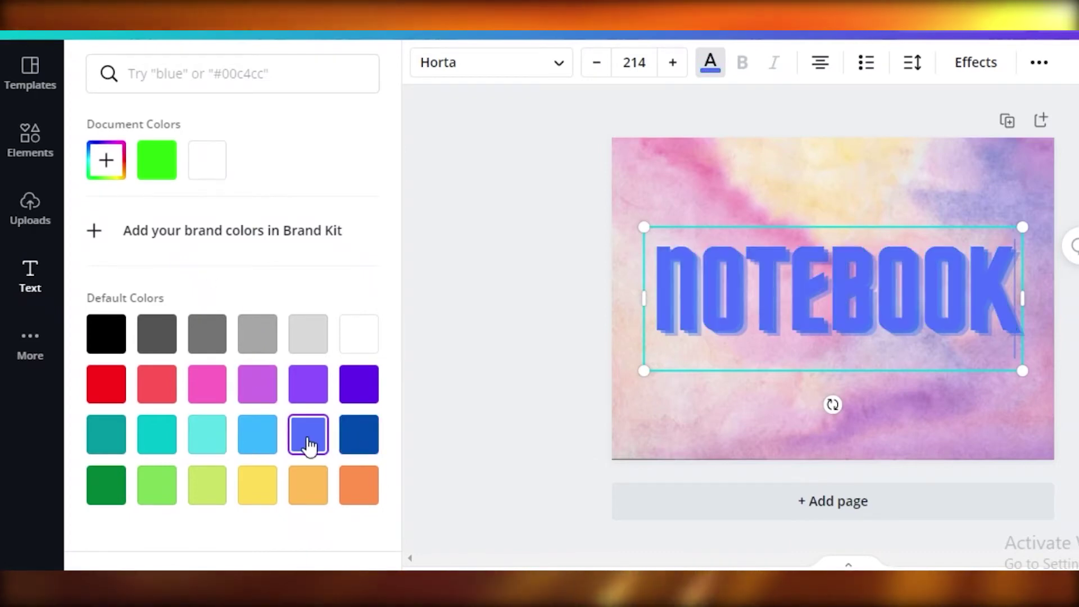
pyautogui.click(724, 268)
pyautogui.click(571, 234)
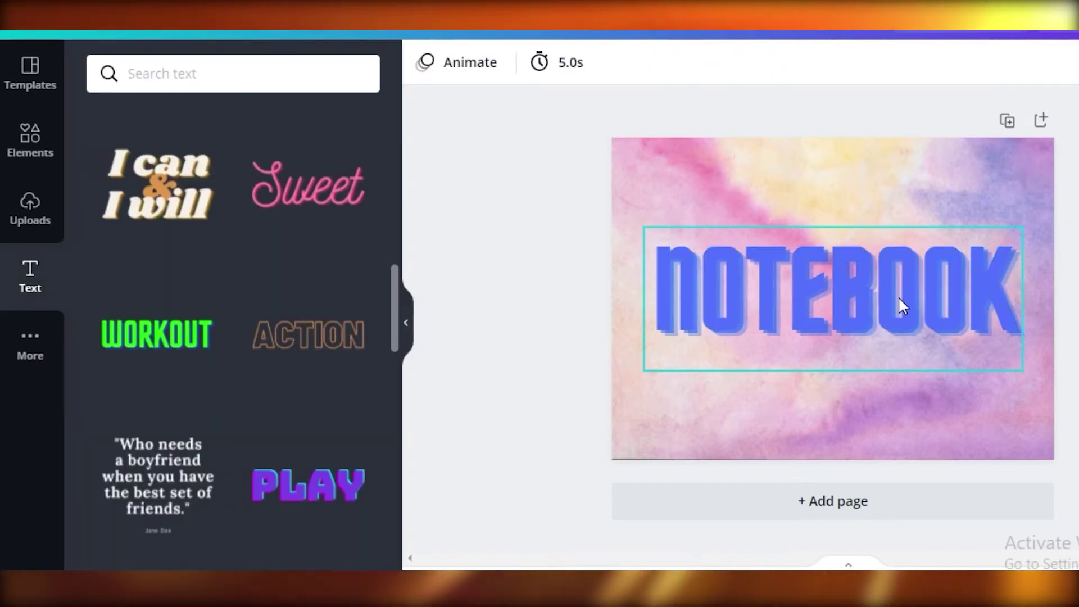
# Step: Shrink the NOTEBOOK title to about half its width and center it in the upper part of the page
pyautogui.click(899, 306)
pyautogui.moveTo(1022, 371); pyautogui.dragTo(834, 229)
pyautogui.press('Escape')
# Step: Download the notebook cover design as a PNG file
pyautogui.click(1073, 35)
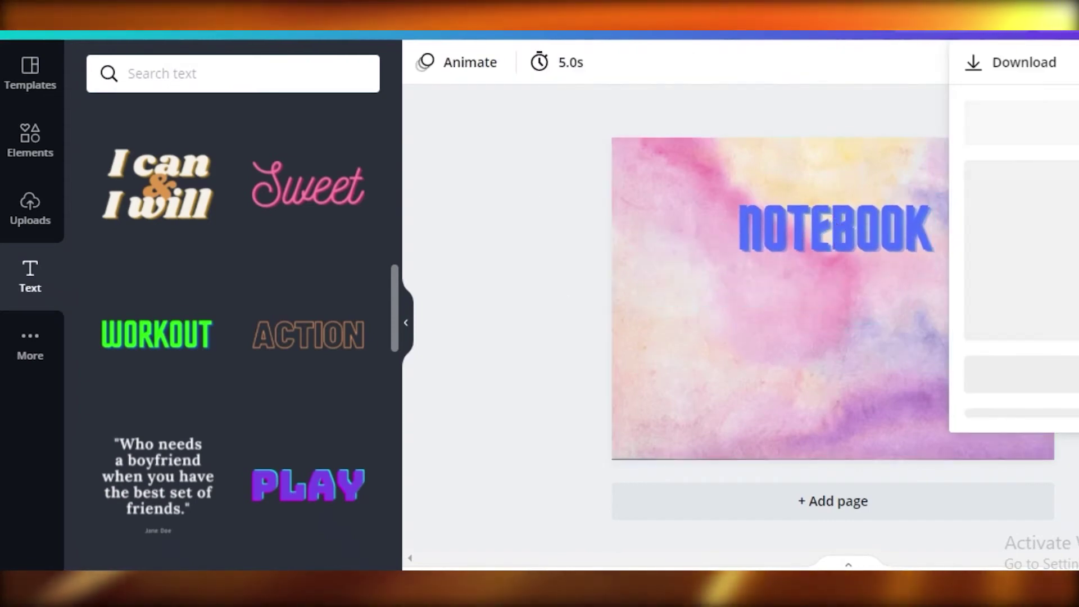
pyautogui.click(1076, 142)
pyautogui.click(1077, 142)
pyautogui.click(1011, 387)
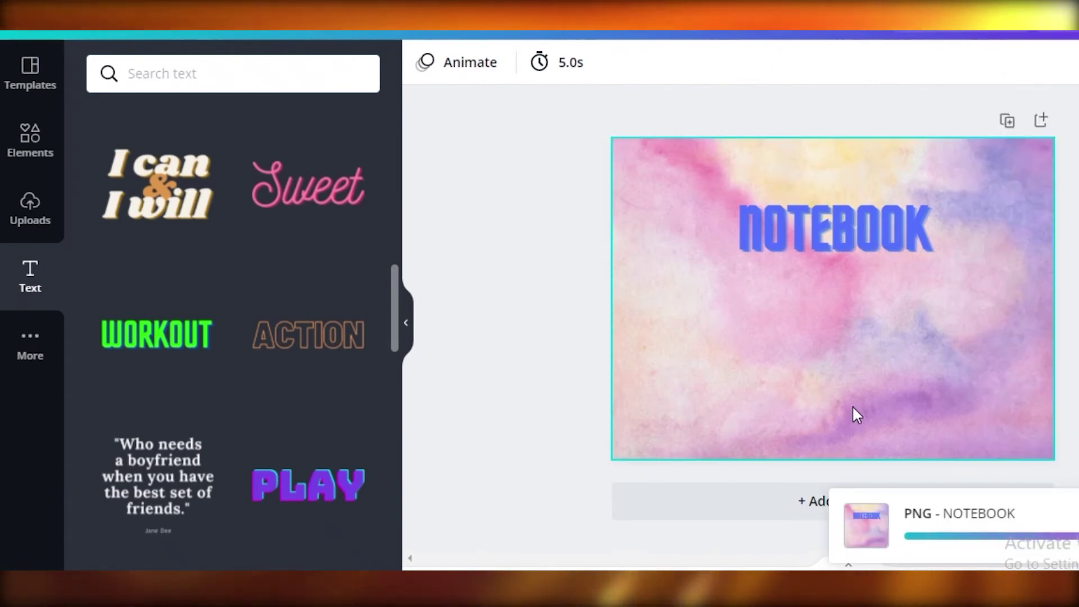
# Step: Clear the "background" element search and show the full collection of graphics
pyautogui.click(22, 157)
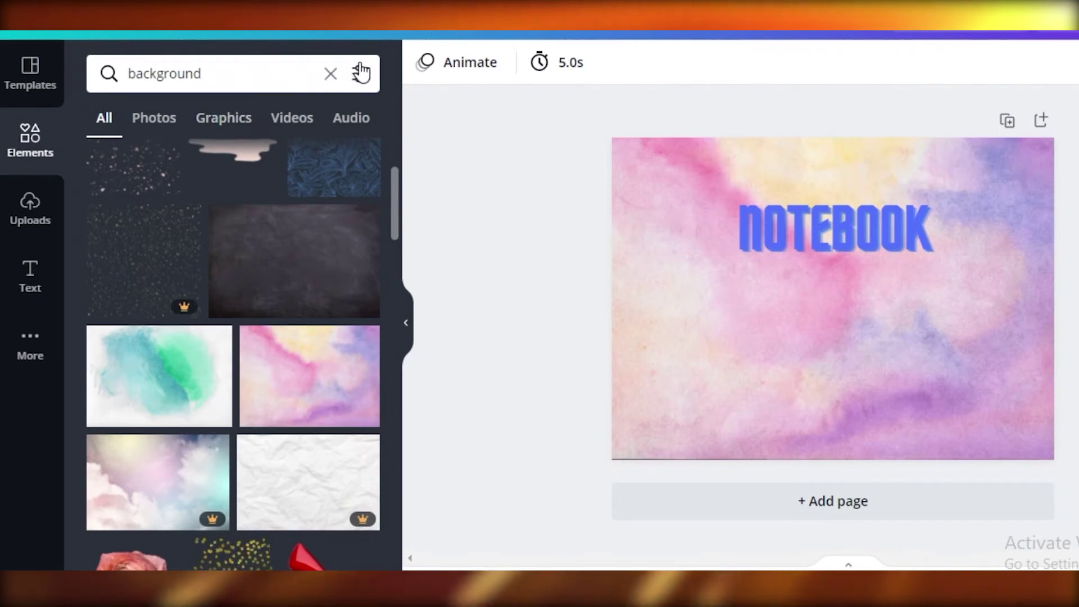
pyautogui.click(331, 74)
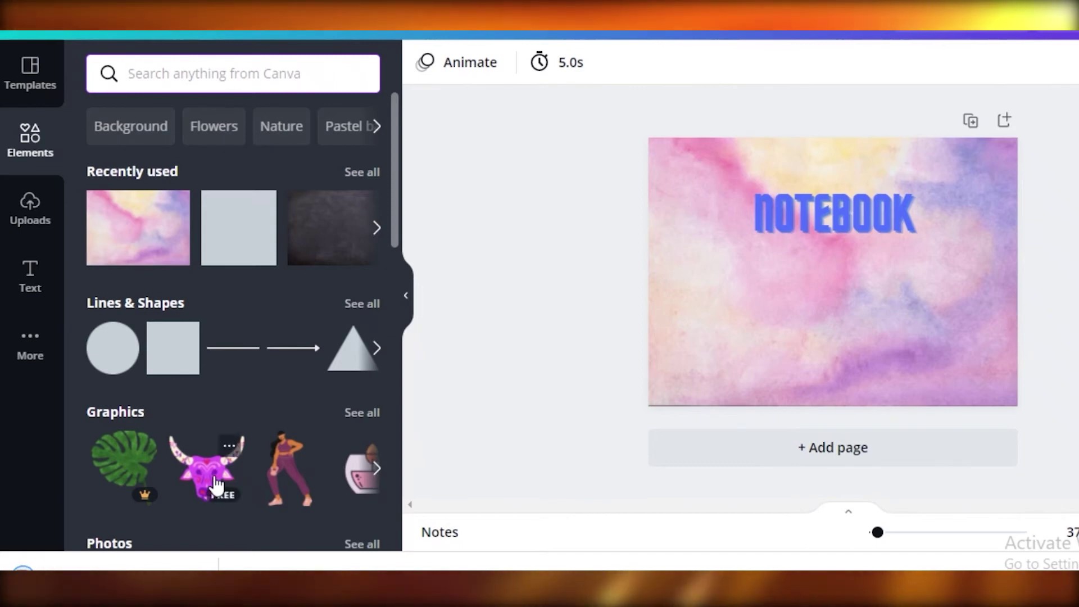
pyautogui.click(362, 413)
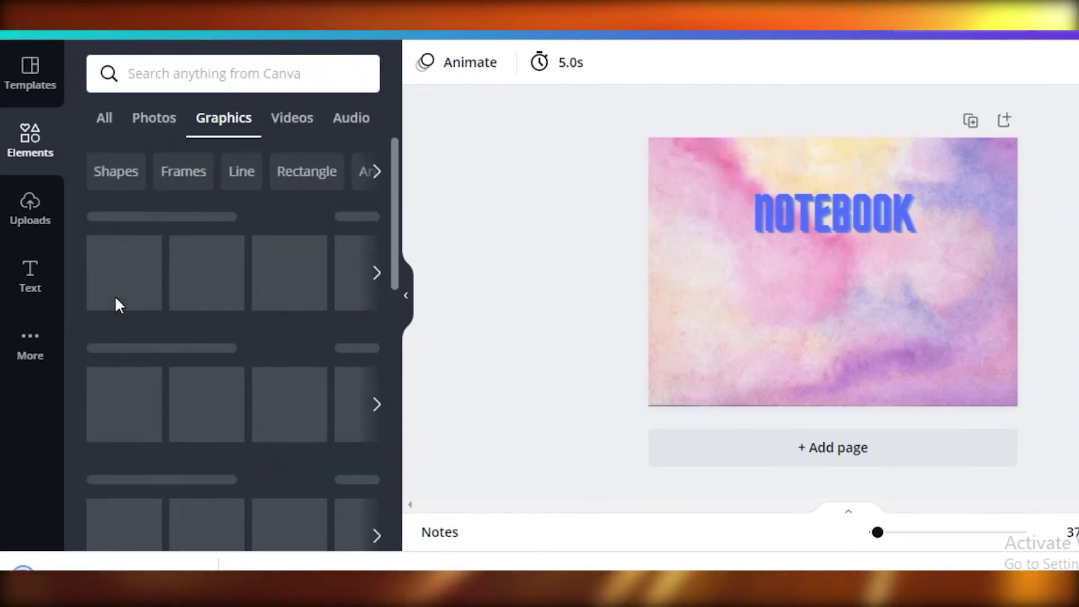
# Step: Try the bottle graphic on the cover while browsing the other graphic collections, and delete it again
pyautogui.scroll(-2, 284, 281)
pyautogui.click(357, 312)
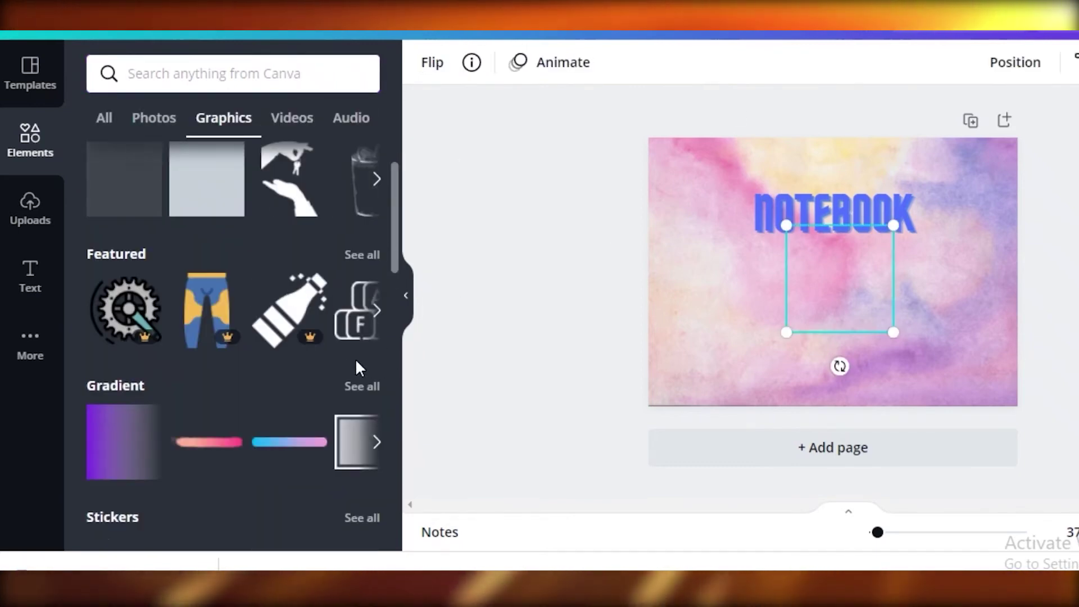
pyautogui.scroll(-10, 350, 320)
pyautogui.scroll(5, 229, 302)
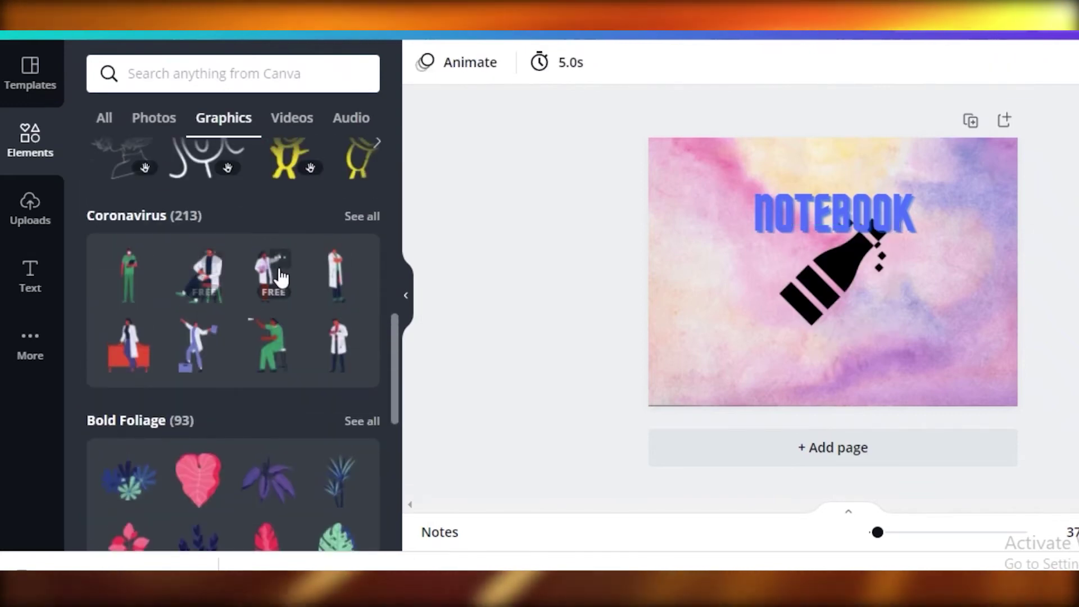
pyautogui.scroll(-5, 364, 233)
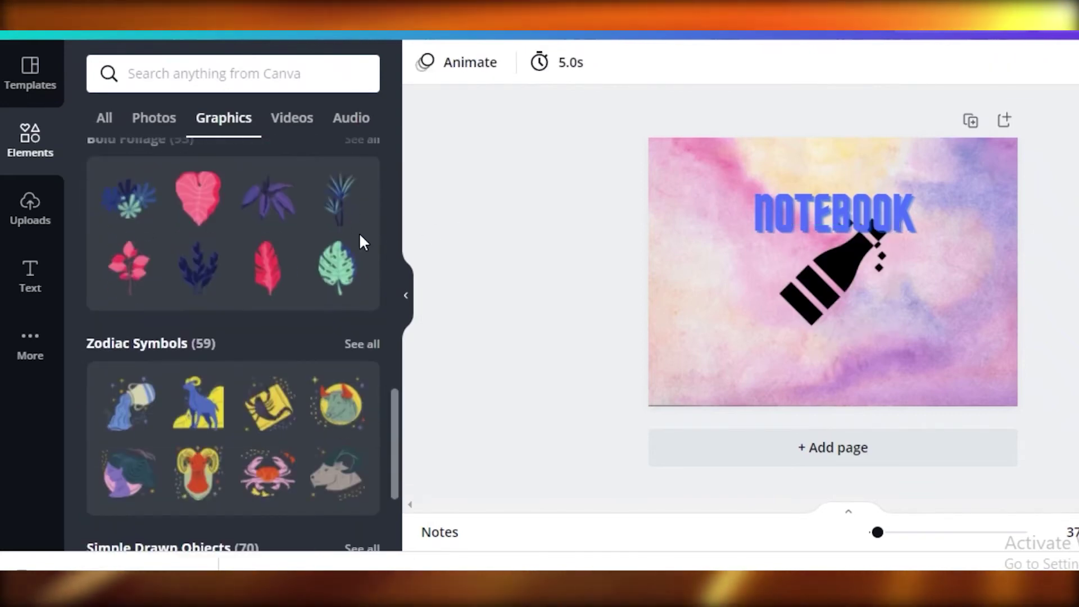
pyautogui.scroll(5, 360, 240)
pyautogui.scroll(-10, 258, 410)
pyautogui.scroll(-2, 345, 368)
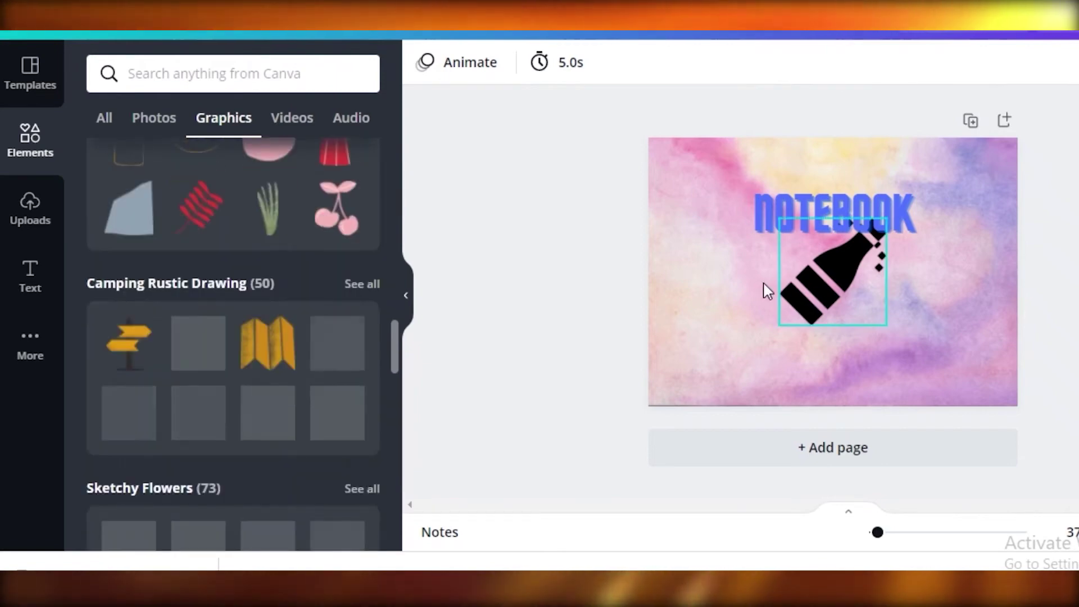
pyautogui.click(804, 270)
pyautogui.press('Delete')
# Step: Add three Sketchy Flowers graphics to the cover: pink blooms at the lower right, purple flowers at the lower left and a peach flower near the title
pyautogui.scroll(-3, 235, 378)
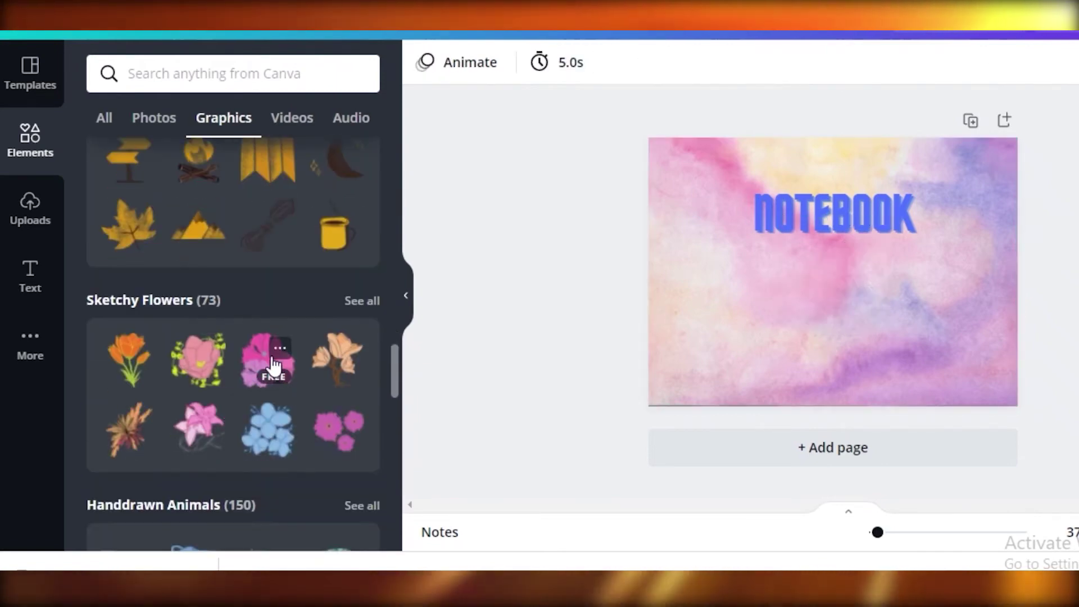
pyautogui.moveTo(652, 323)
pyautogui.mouseDown()
pyautogui.moveTo(802, 284)
pyautogui.moveTo(803, 302)
pyautogui.moveTo(981, 205)
pyautogui.moveTo(983, 188)
pyautogui.moveTo(973, 186)
pyautogui.moveTo(952, 386)
pyautogui.moveTo(959, 343)
pyautogui.mouseUp()
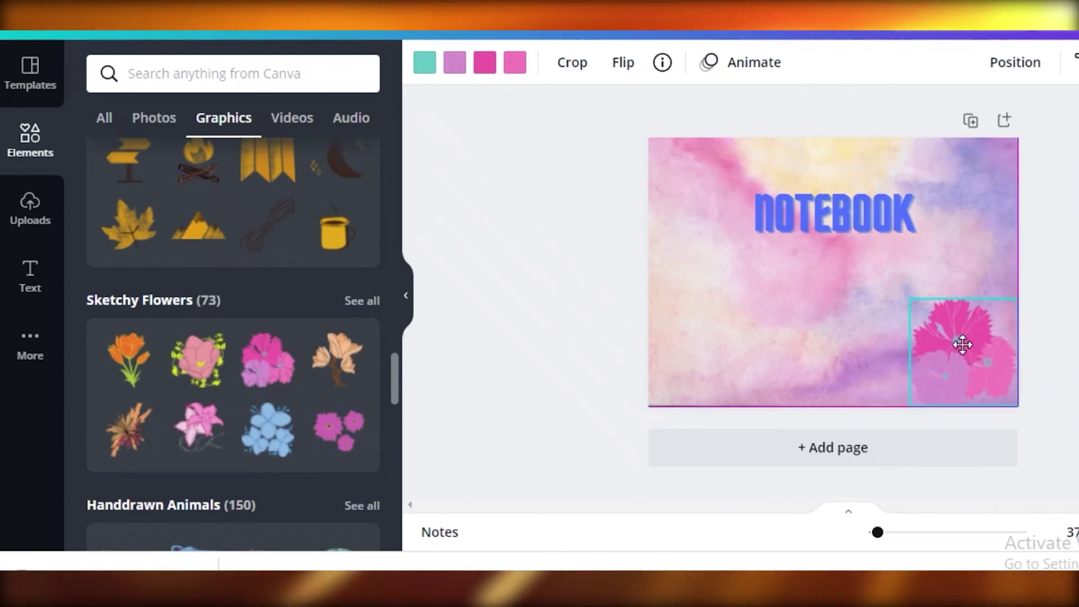
pyautogui.moveTo(339, 430)
pyautogui.mouseDown()
pyautogui.moveTo(742, 356)
pyautogui.moveTo(702, 313)
pyautogui.mouseUp()
pyautogui.moveTo(332, 374); pyautogui.dragTo(717, 238)
pyautogui.moveTo(754, 178); pyautogui.dragTo(786, 187)
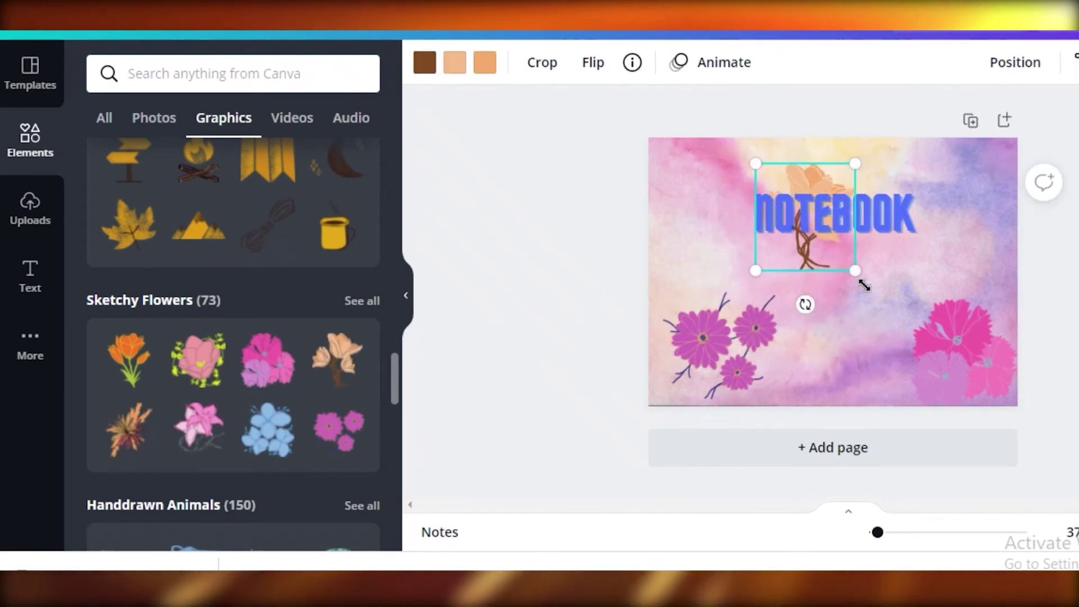
# Step: Enlarge the peach flower and center it below the NOTEBOOK title, and move the purple flowers to the page's upper-left corner
pyautogui.moveTo(864, 286); pyautogui.dragTo(925, 352)
pyautogui.moveTo(844, 306)
pyautogui.mouseDown()
pyautogui.moveTo(833, 324)
pyautogui.moveTo(829, 313)
pyautogui.moveTo(840, 321)
pyautogui.mouseUp()
pyautogui.moveTo(703, 328); pyautogui.dragTo(708, 170)
pyautogui.click(1052, 313)
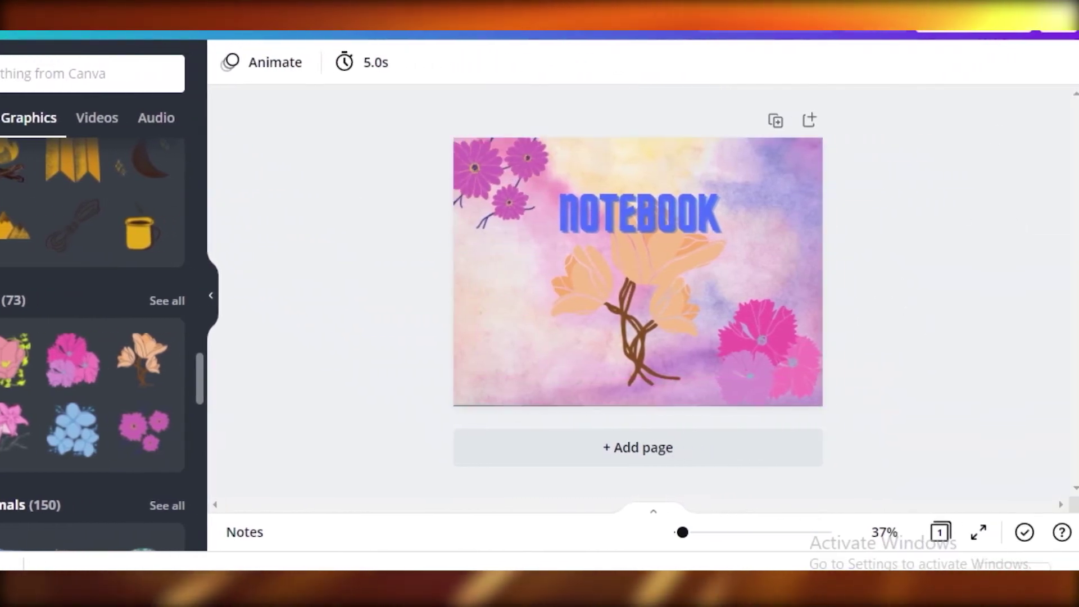
# Step: Download the finished cover as a PNG, and upload NOTEBOOK (1) from the device to the Gelato design editor
pyautogui.click(975, 35)
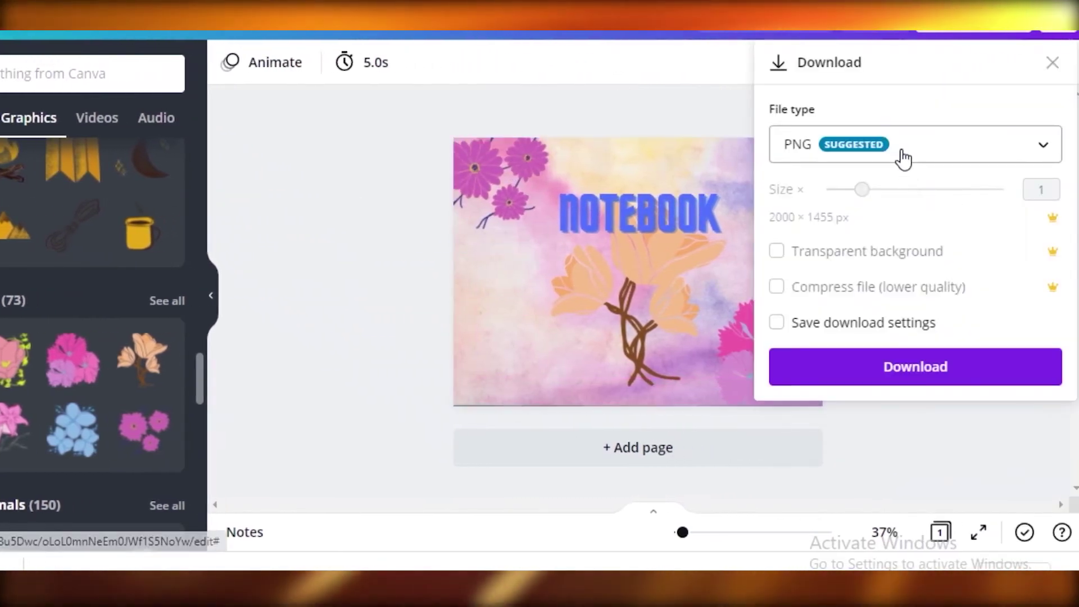
pyautogui.click(804, 363)
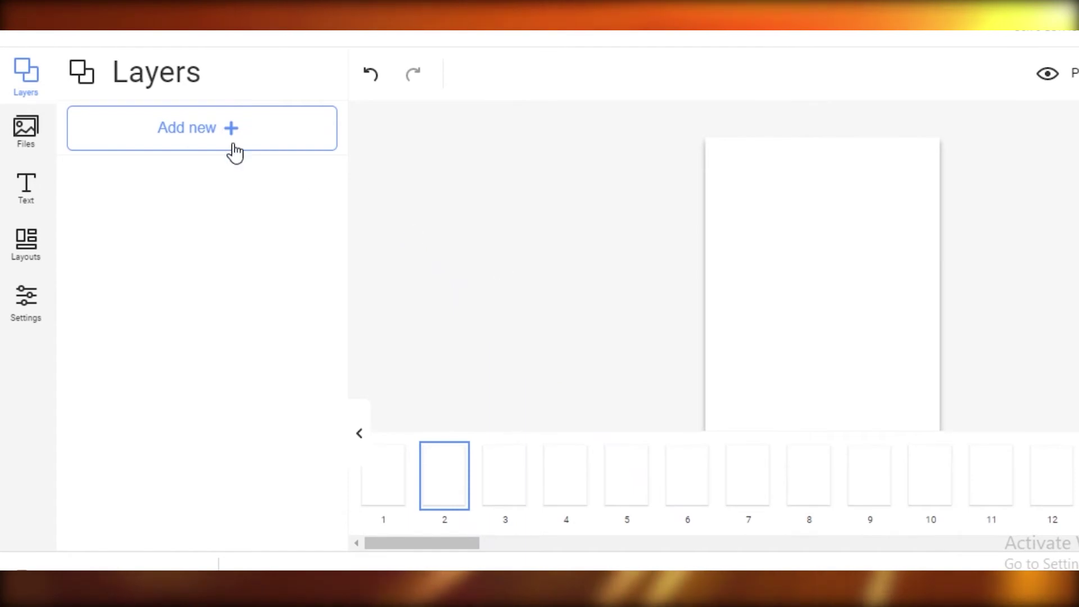
pyautogui.click(189, 133)
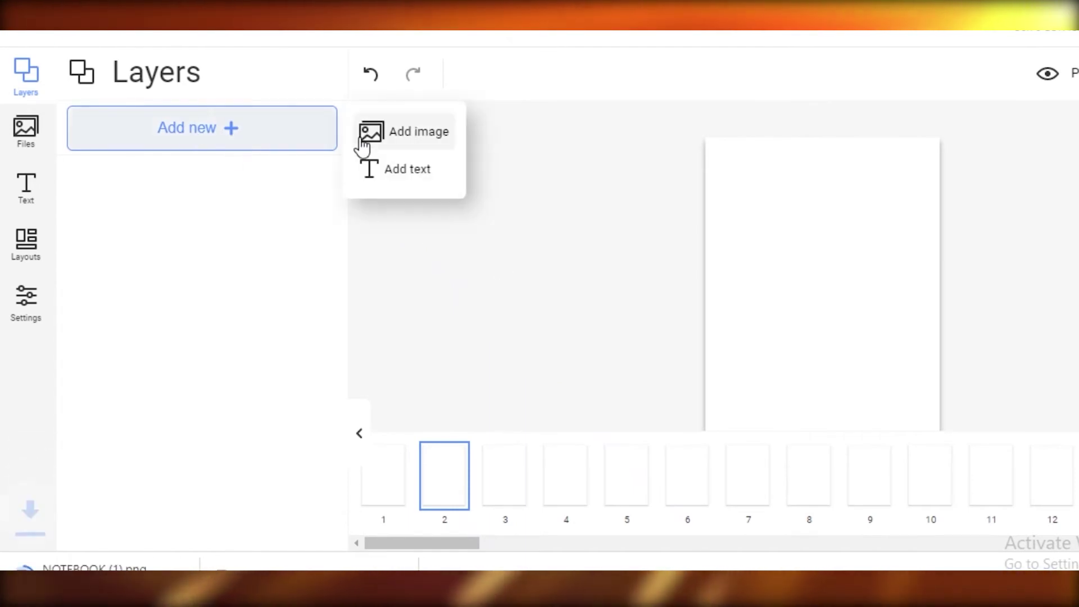
pyautogui.click(388, 145)
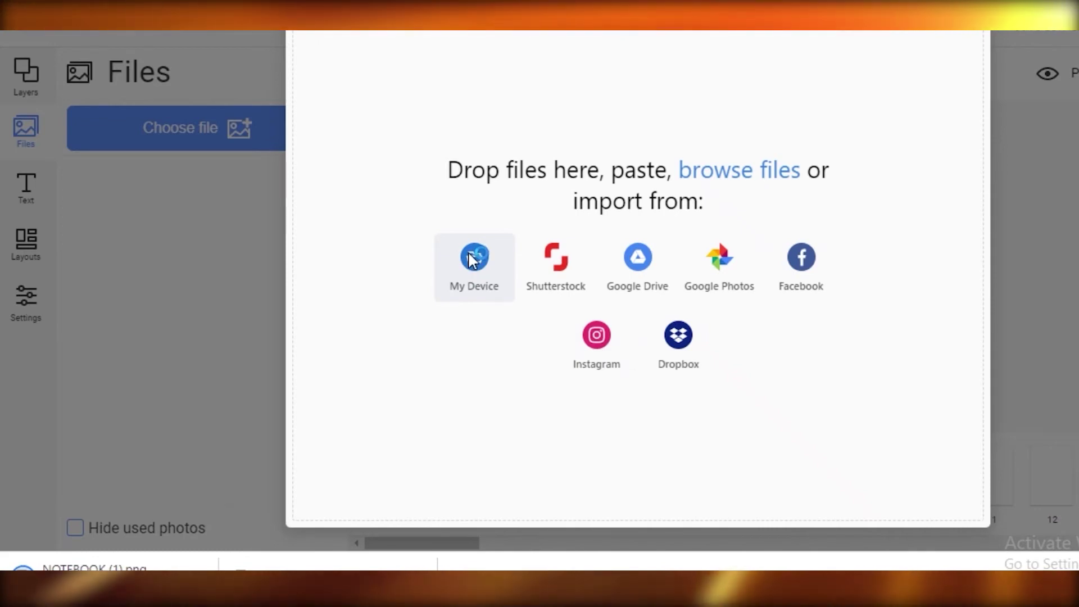
pyautogui.click(520, 287)
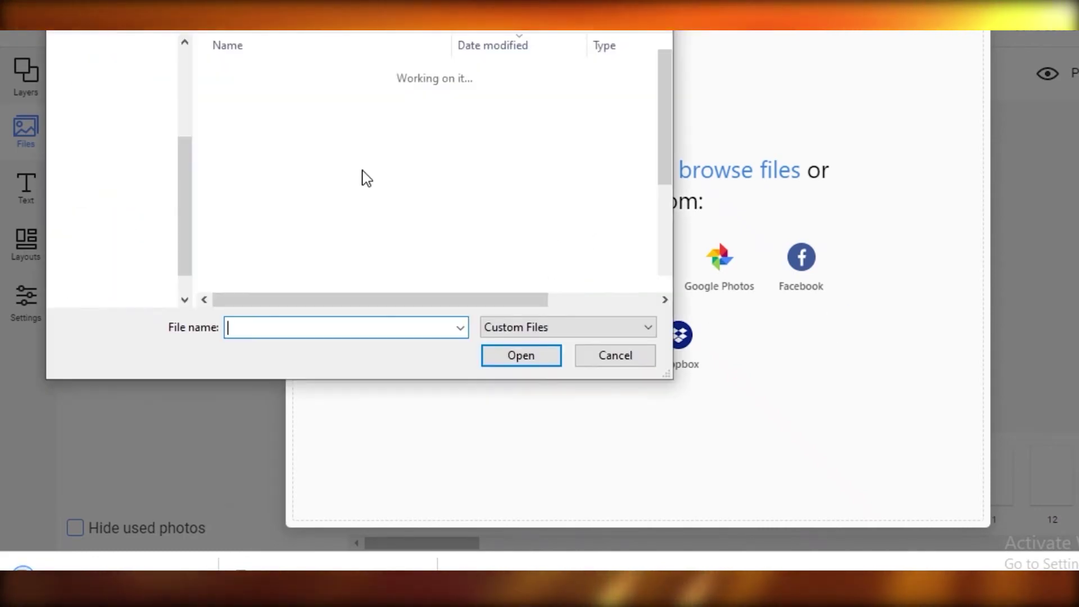
pyautogui.click(264, 99)
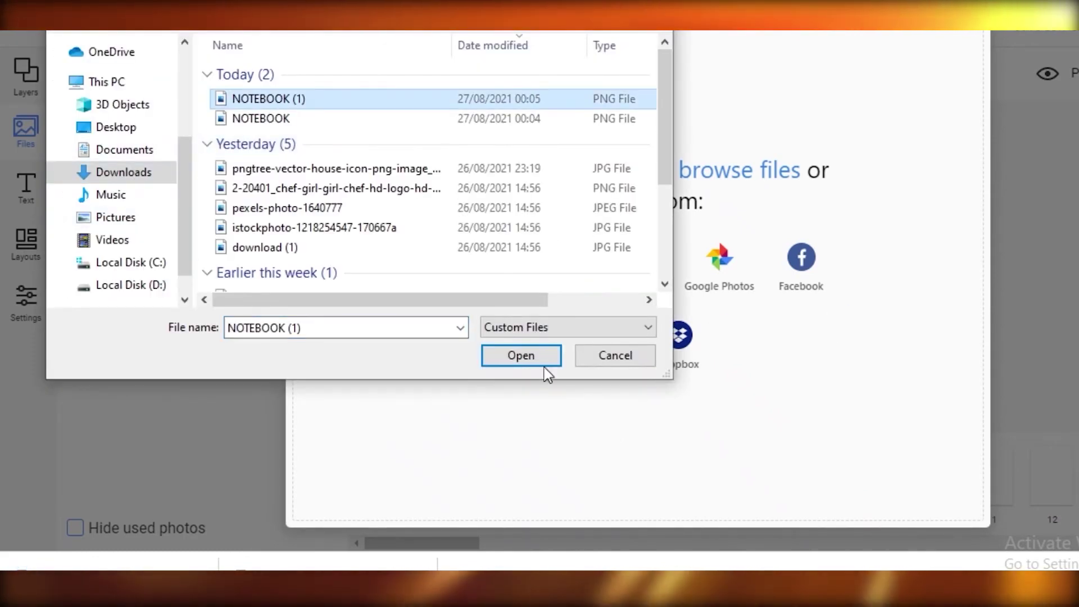
pyautogui.click(521, 356)
pyautogui.click(396, 488)
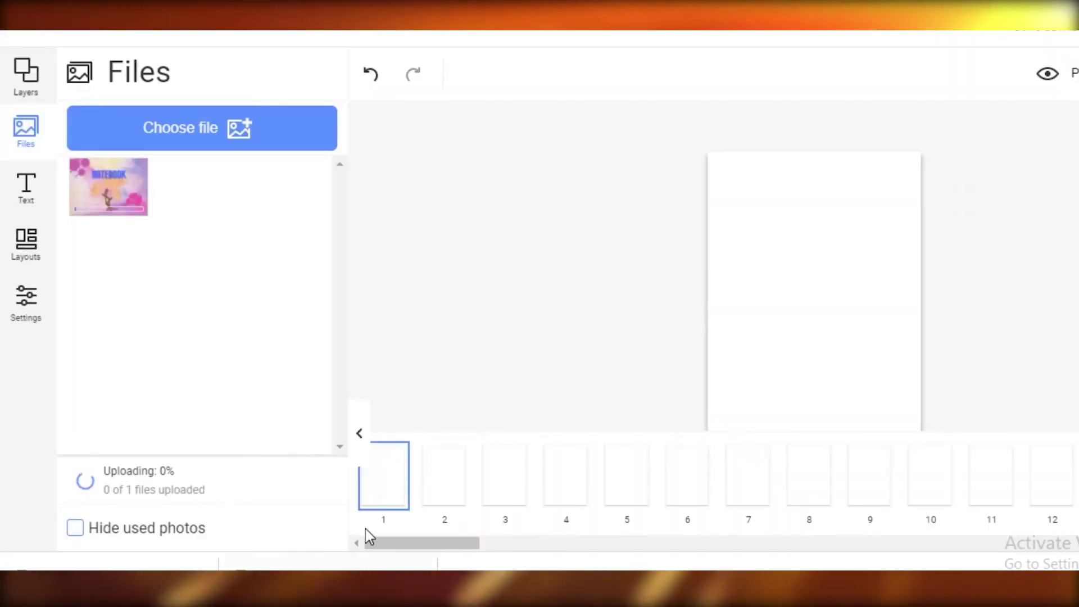
pyautogui.moveTo(434, 543); pyautogui.dragTo(393, 544)
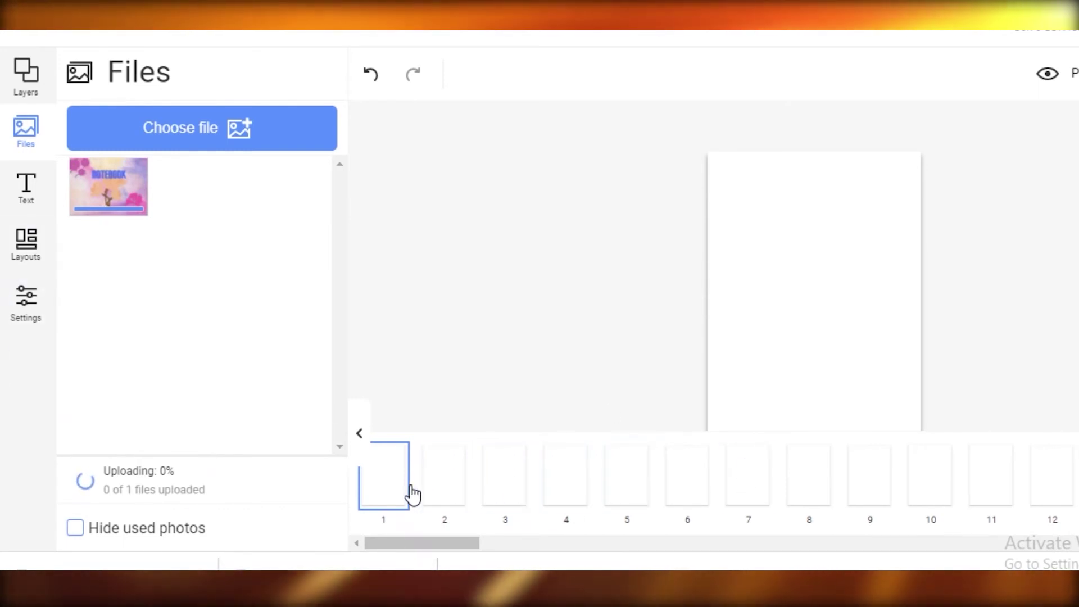
pyautogui.click(446, 504)
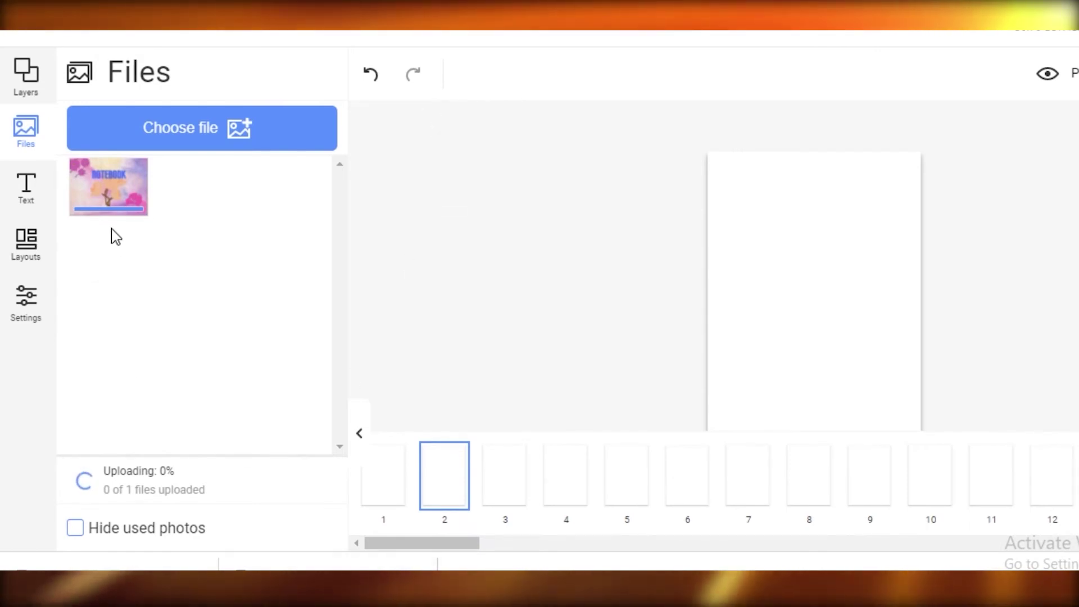
pyautogui.click(408, 480)
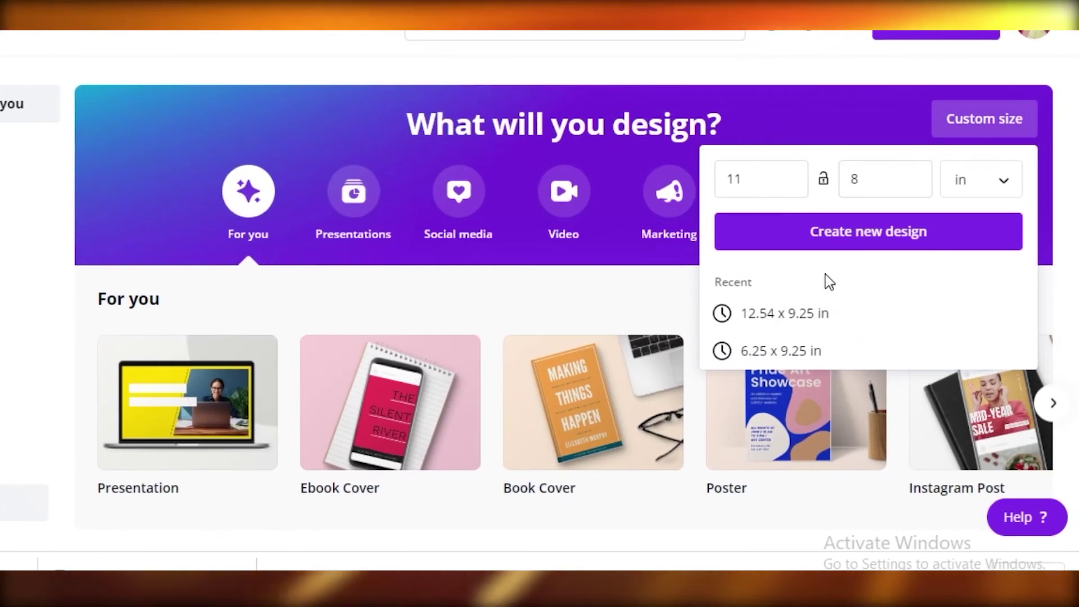
# Step: Create an 11 x 8 in custom design in Canva and add a subheading of underscores as a ruled line across the page
pyautogui.click(826, 233)
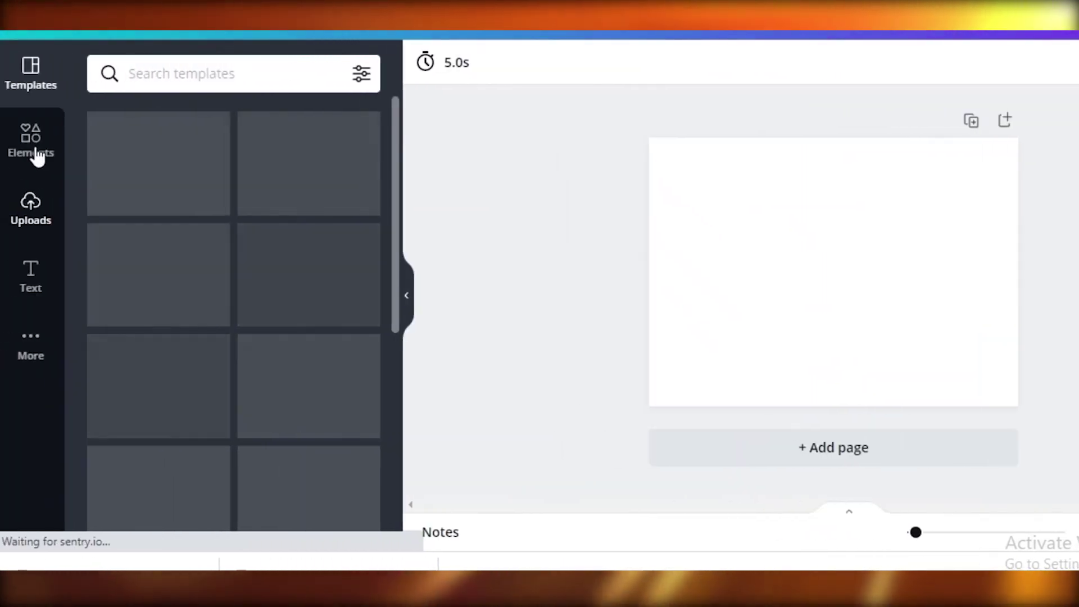
pyautogui.click(30, 140)
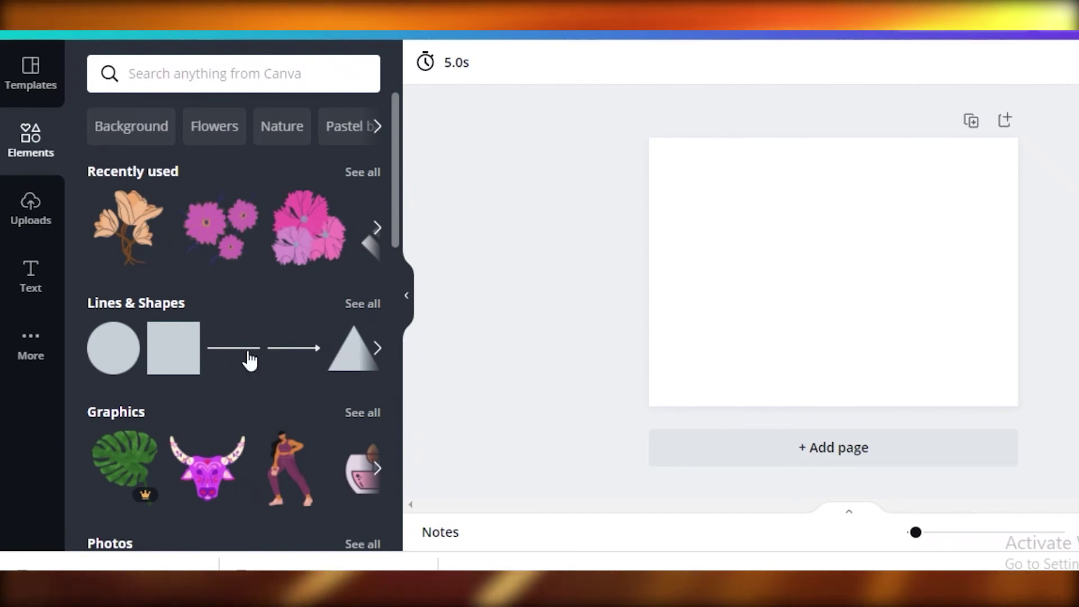
pyautogui.click(40, 285)
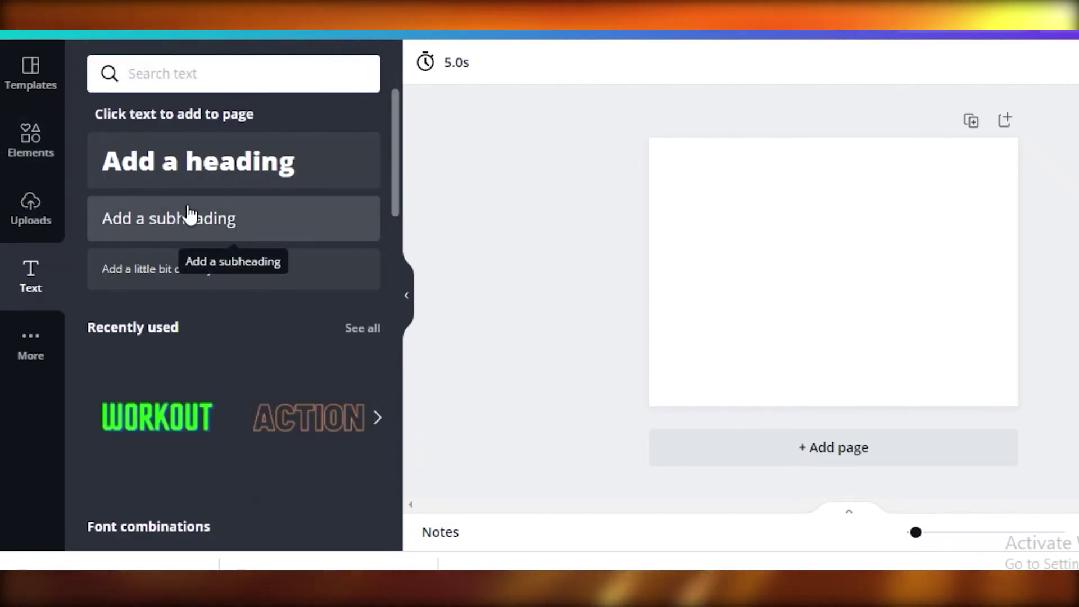
pyautogui.click(190, 214)
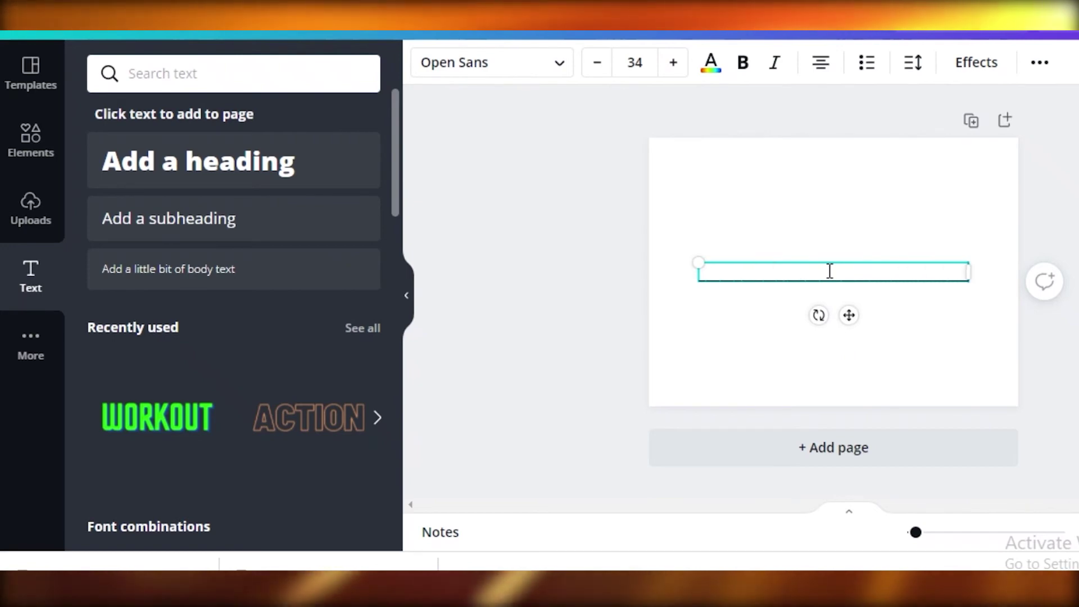
pyautogui.press('Escape')
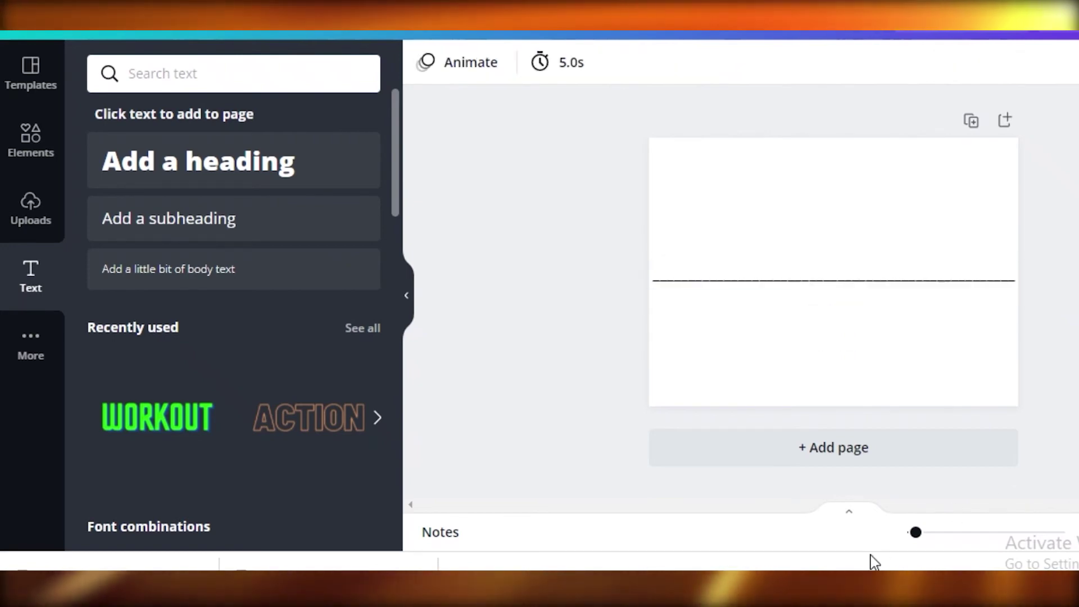
# Step: Move the underscore line near the page's top edge and place a second matching line just below it
pyautogui.moveTo(915, 533); pyautogui.dragTo(918, 533)
pyautogui.click(839, 284)
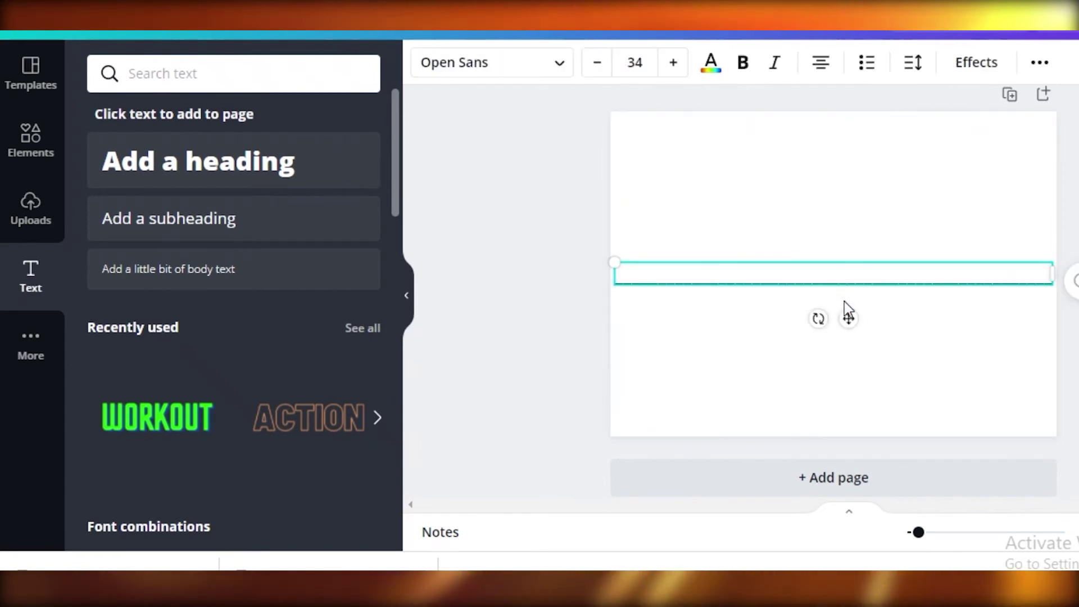
pyautogui.moveTo(848, 319); pyautogui.dragTo(854, 180)
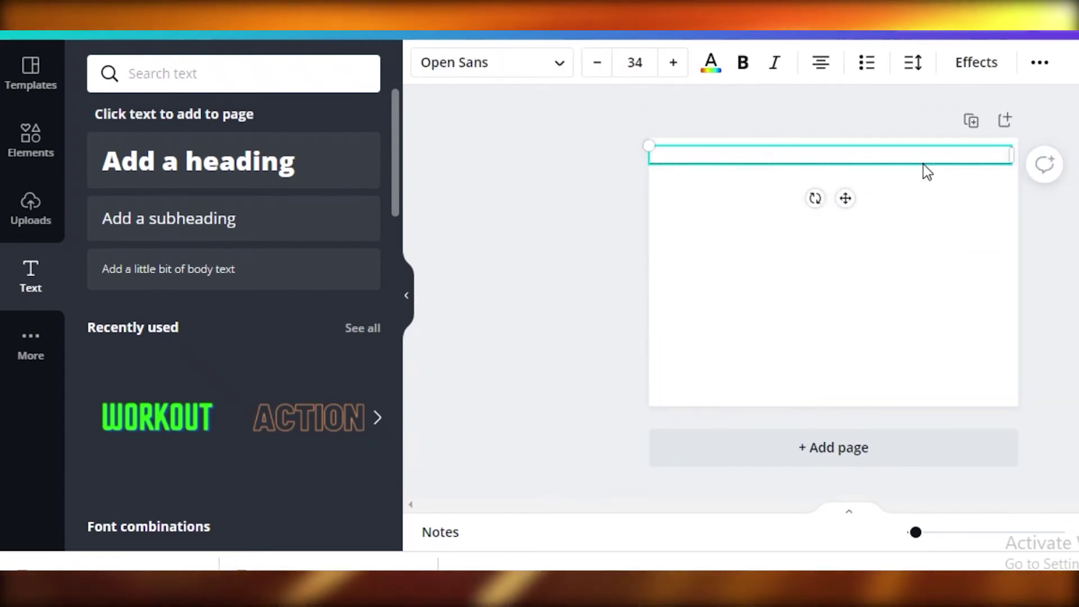
pyautogui.moveTo(846, 199)
pyautogui.mouseDown()
pyautogui.moveTo(843, 224)
pyautogui.moveTo(838, 201)
pyautogui.mouseUp()
pyautogui.click(850, 165)
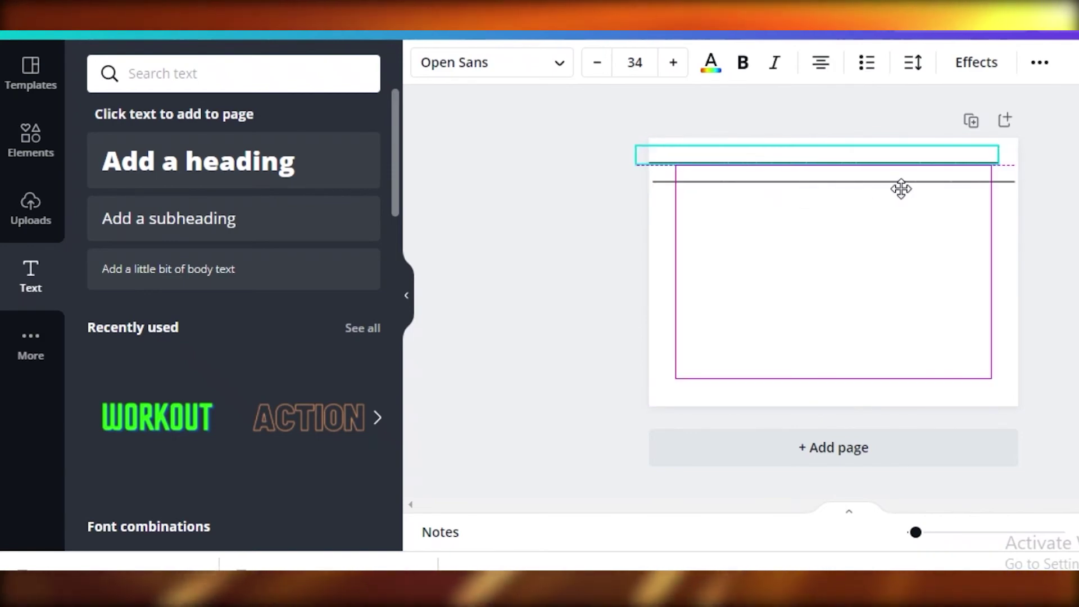
pyautogui.moveTo(901, 188); pyautogui.dragTo(902, 189)
pyautogui.click(963, 227)
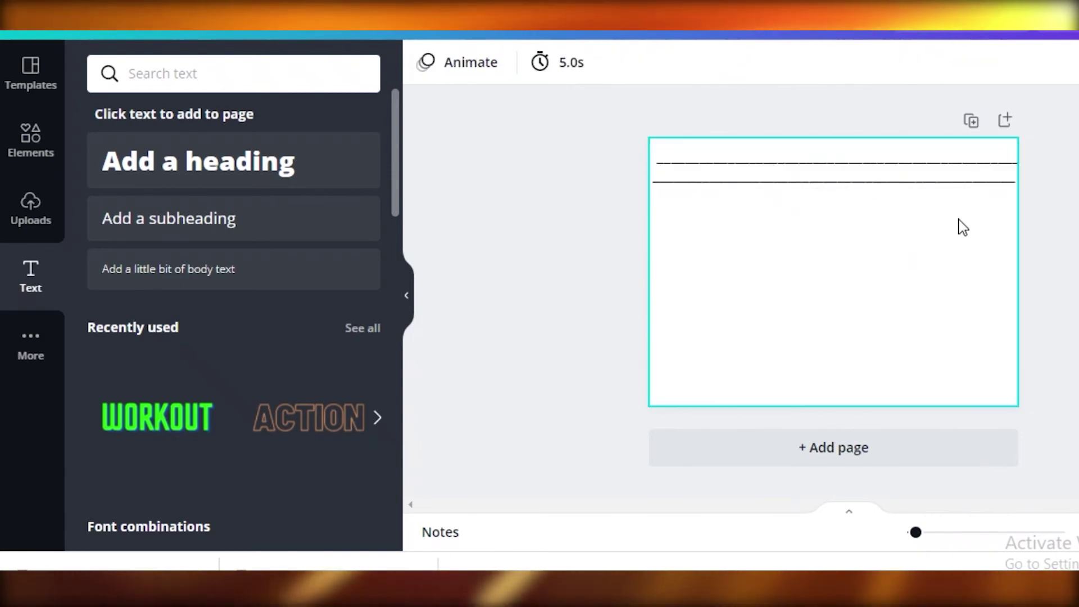
# Step: Recolor both underscore lines dark gray
pyautogui.click(786, 168)
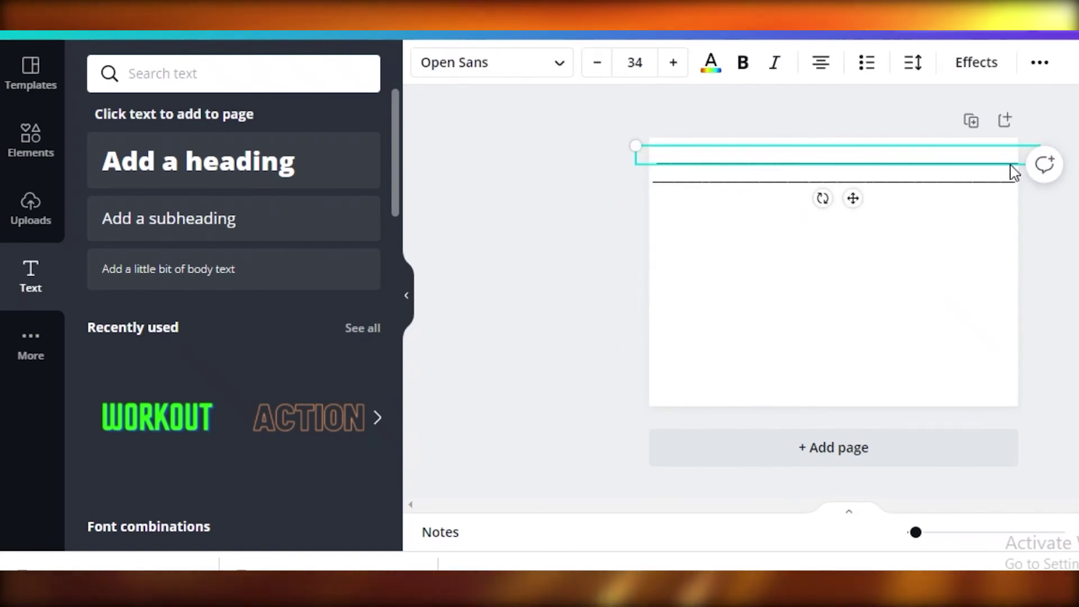
pyautogui.click(864, 162)
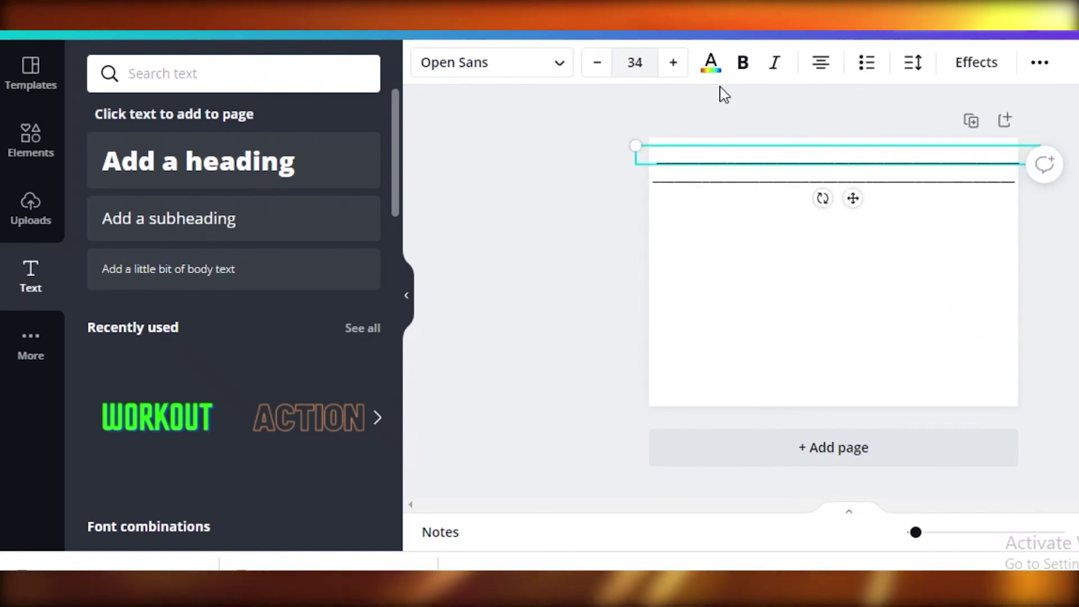
pyautogui.click(705, 64)
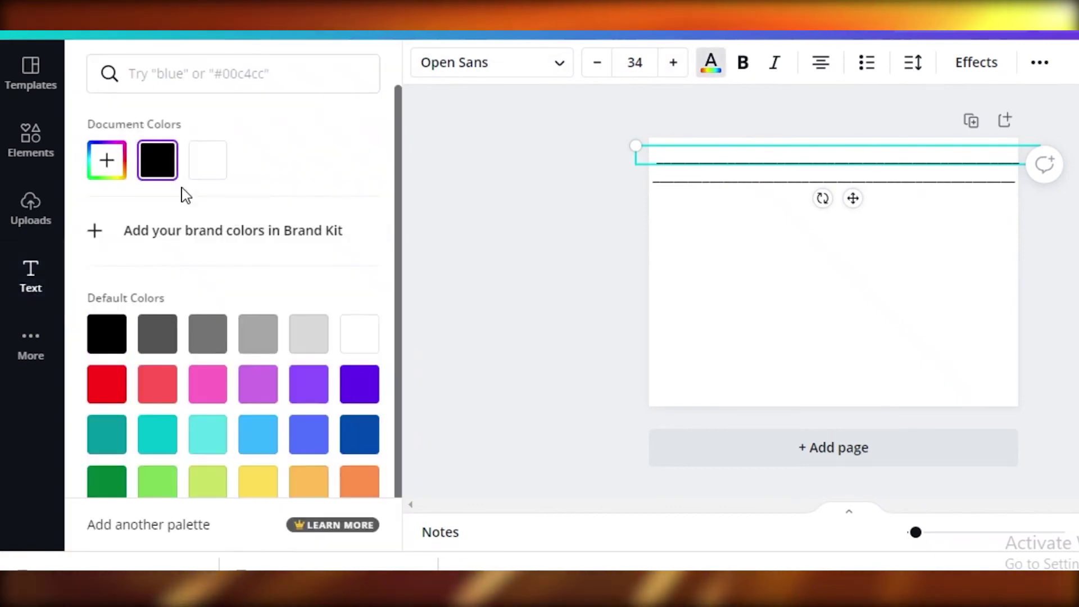
pyautogui.click(155, 336)
pyautogui.click(723, 190)
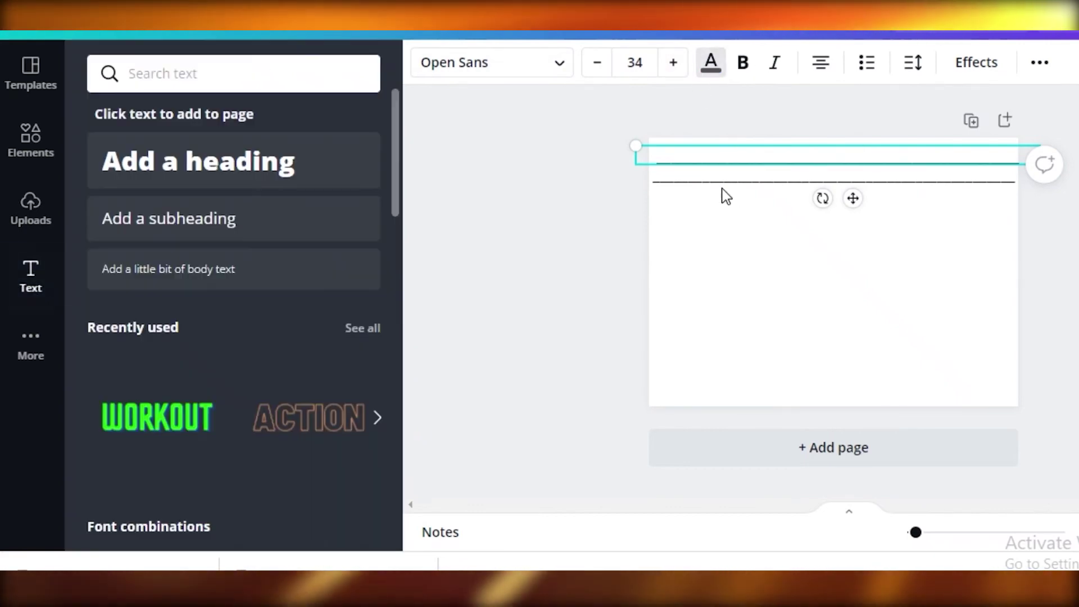
pyautogui.click(712, 64)
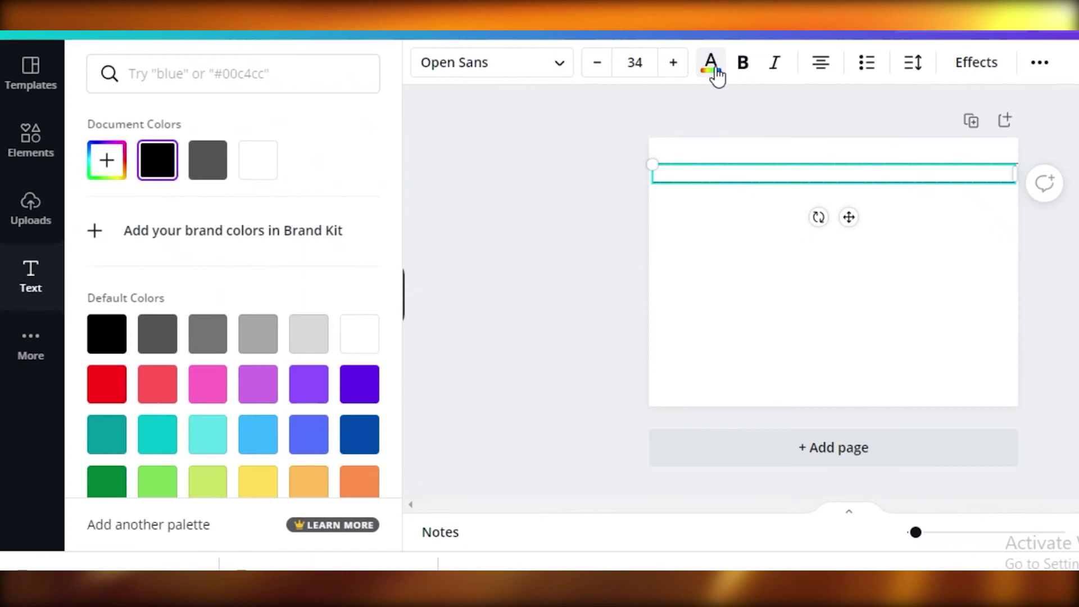
pyautogui.click(206, 169)
pyautogui.click(690, 255)
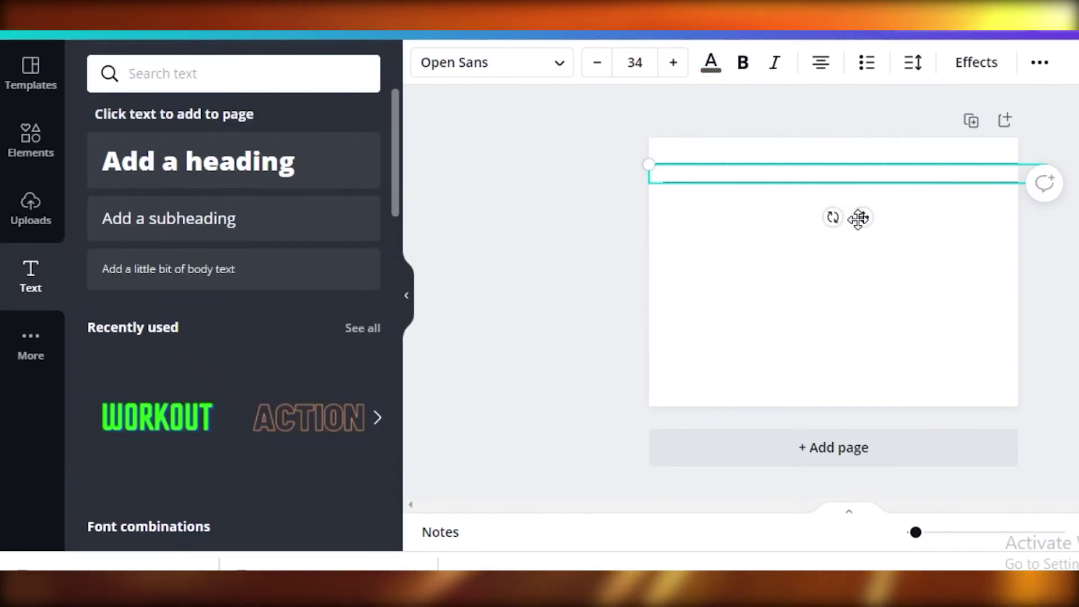
# Step: Stretch the second line's position across the full page width and move the uppermost line directly below it, spanning the page
pyautogui.moveTo(858, 218); pyautogui.dragTo(853, 220)
pyautogui.press('Escape')
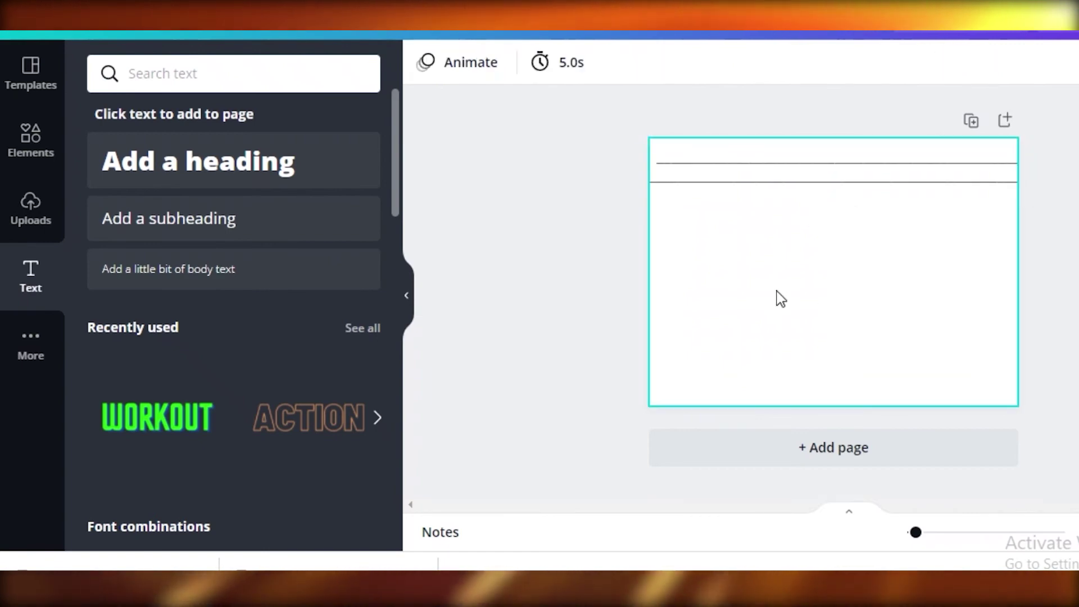
pyautogui.click(748, 171)
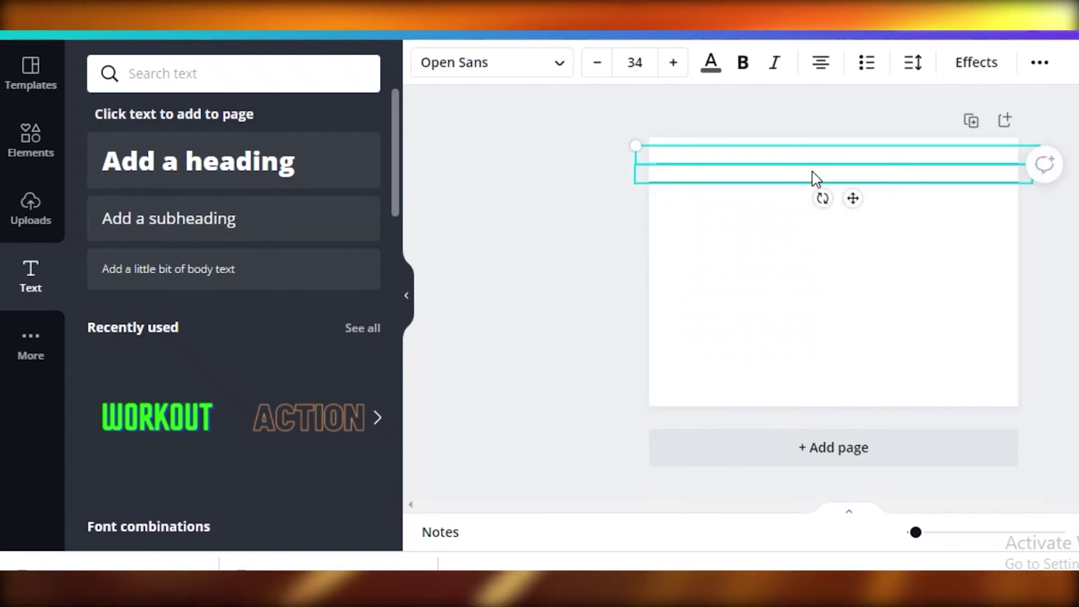
pyautogui.hotkey('shift', 'Right')
pyautogui.hotkey('shift', 'Down')
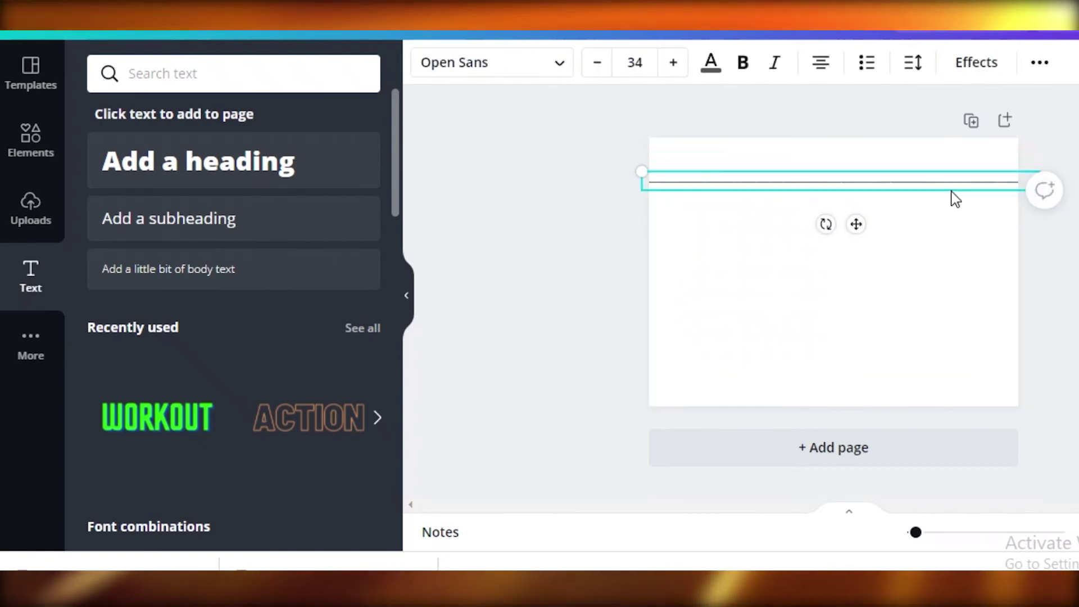
pyautogui.moveTo(854, 222); pyautogui.dragTo(848, 241)
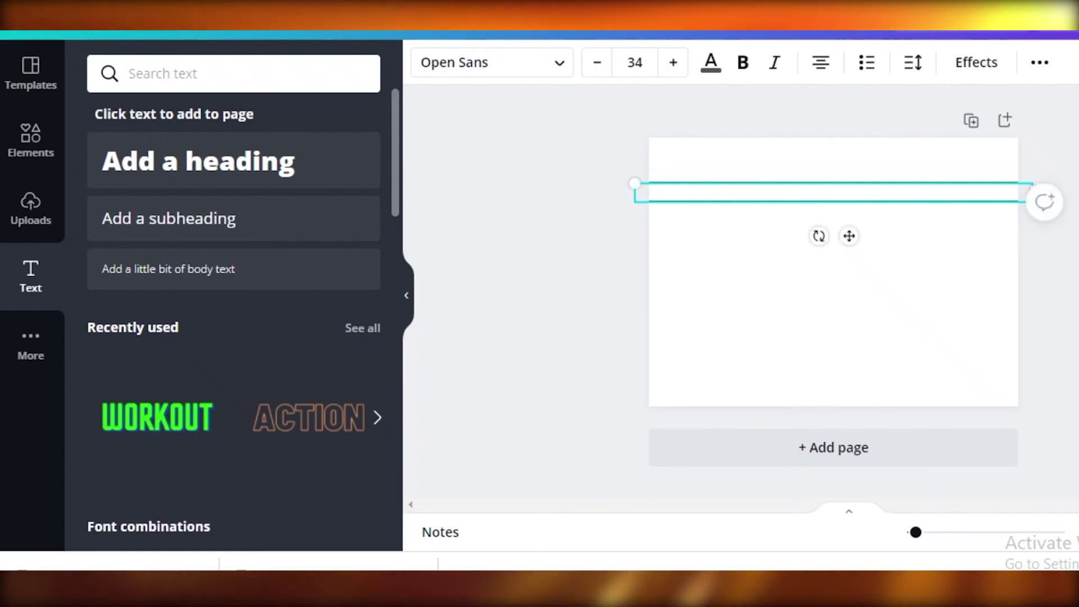
pyautogui.click(865, 240)
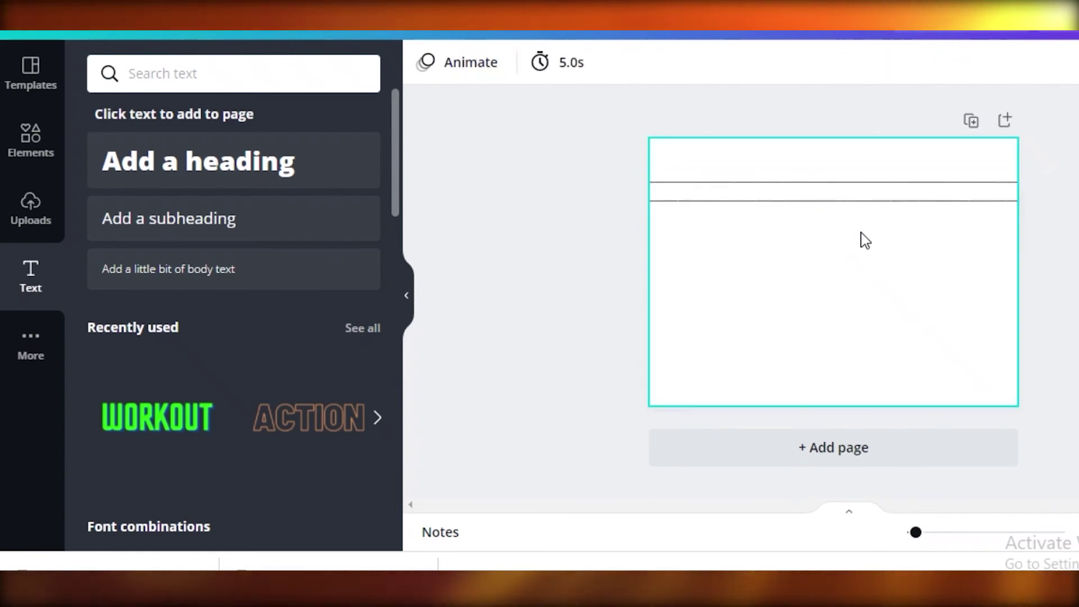
# Step: Fill the rest of the page with evenly spaced copies of the gray line and duplicate the ruled page
pyautogui.click(857, 194)
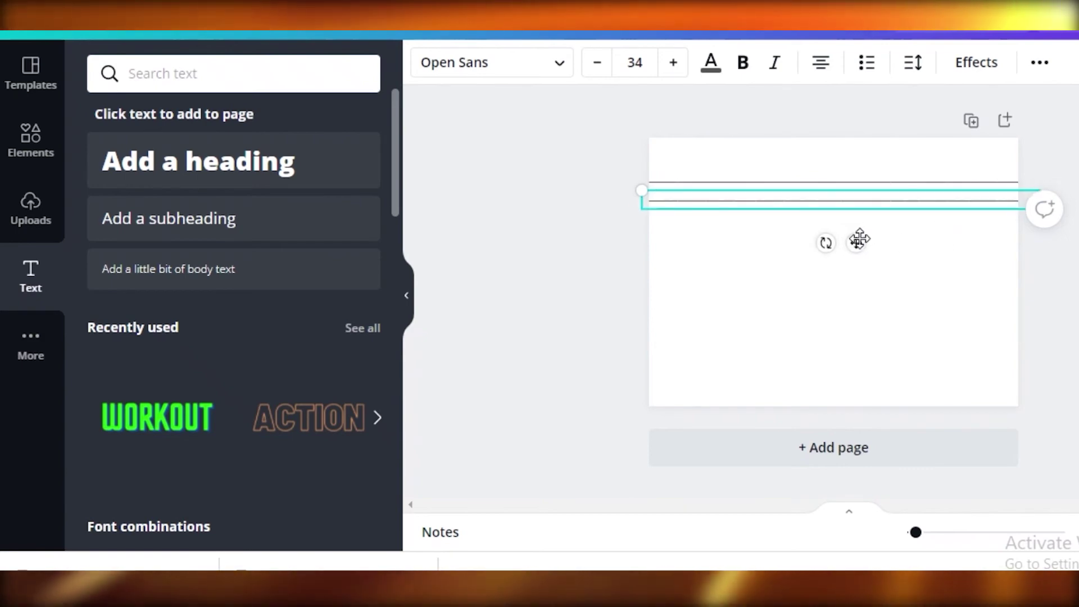
pyautogui.moveTo(856, 240); pyautogui.dragTo(845, 253)
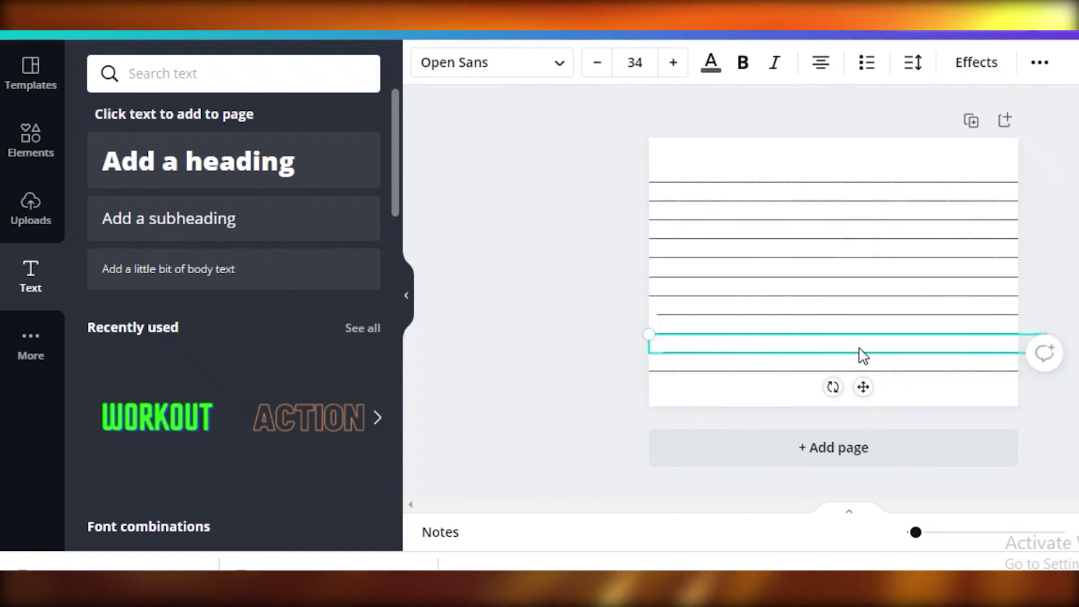
pyautogui.moveTo(854, 388); pyautogui.dragTo(847, 370)
pyautogui.moveTo(843, 311); pyautogui.dragTo(846, 368)
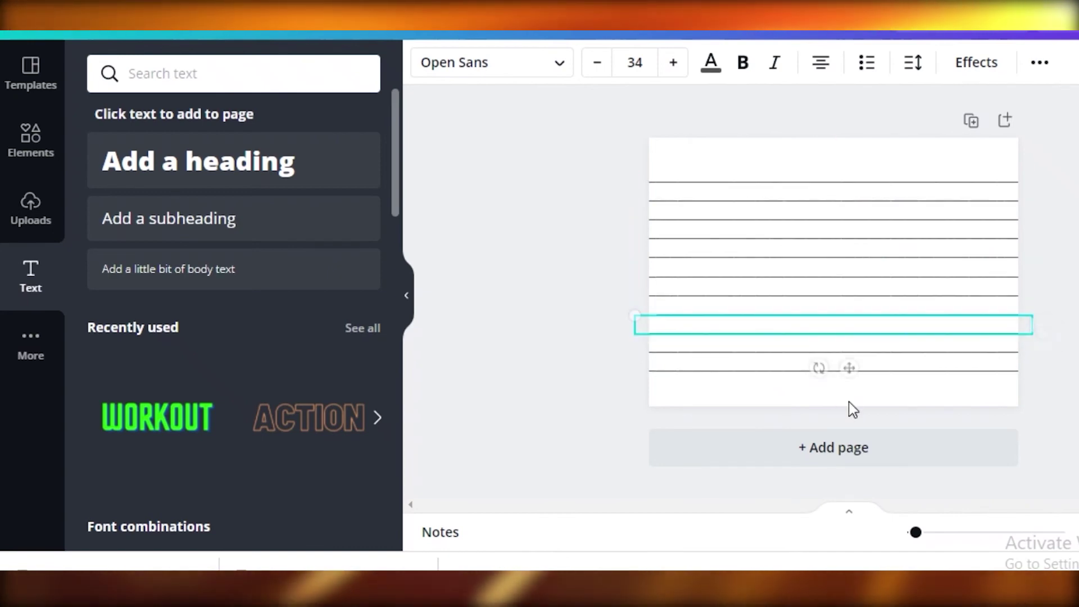
pyautogui.click(848, 401)
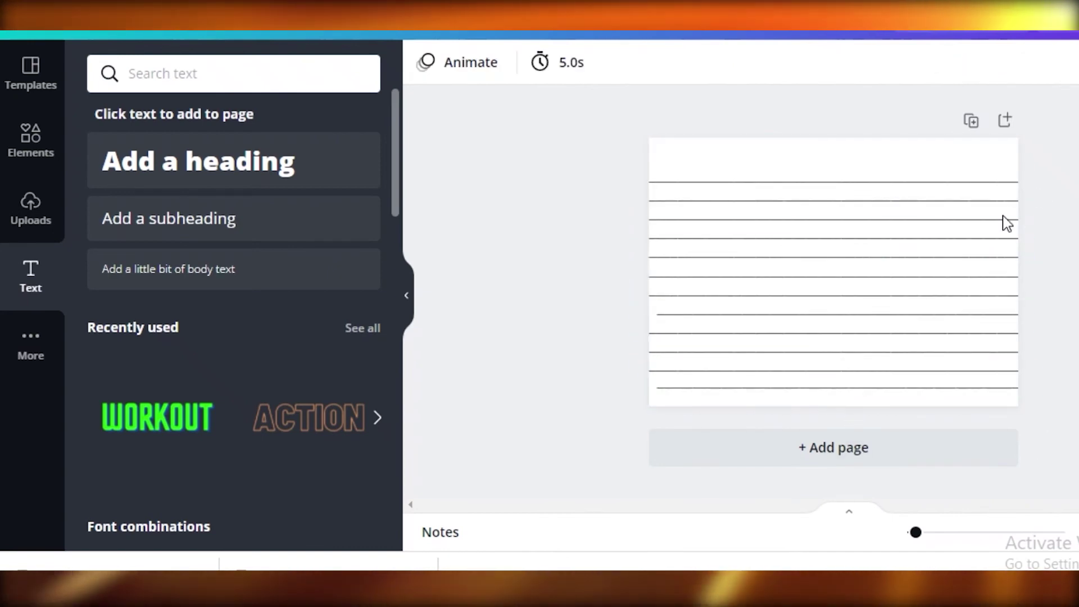
pyautogui.click(973, 120)
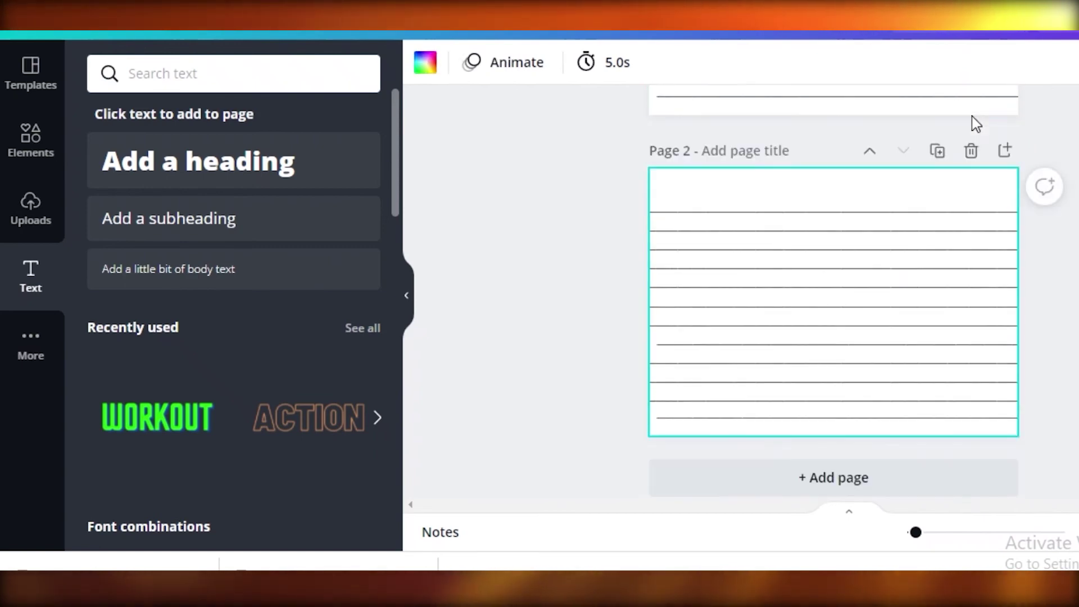
# Step: Duplicate the ruled page repeatedly until the design has ten pages
pyautogui.click(938, 153)
pyautogui.click(938, 183)
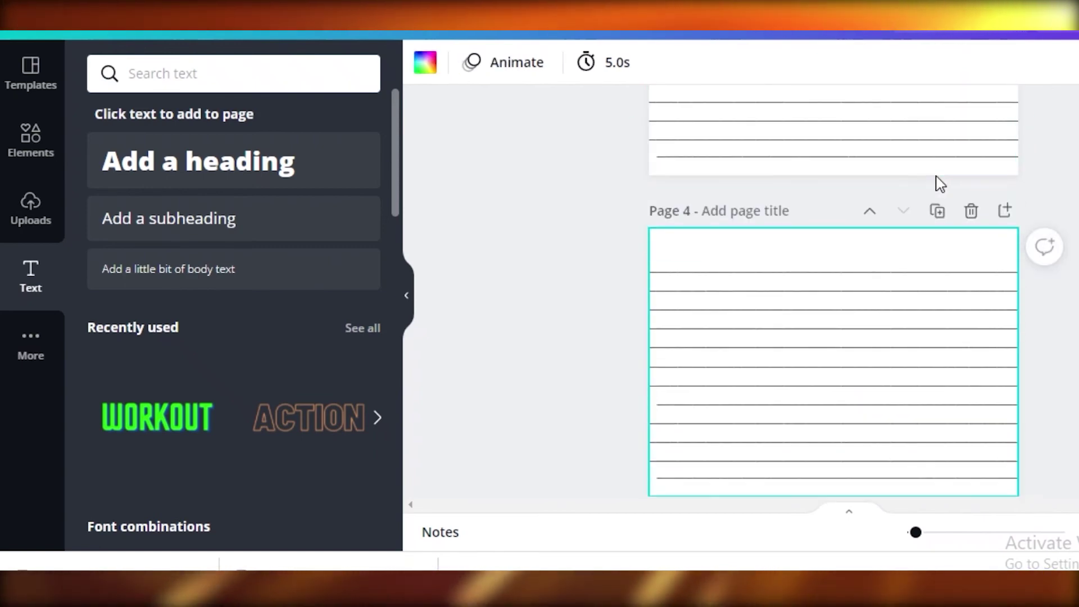
pyautogui.click(939, 210)
pyautogui.click(939, 211)
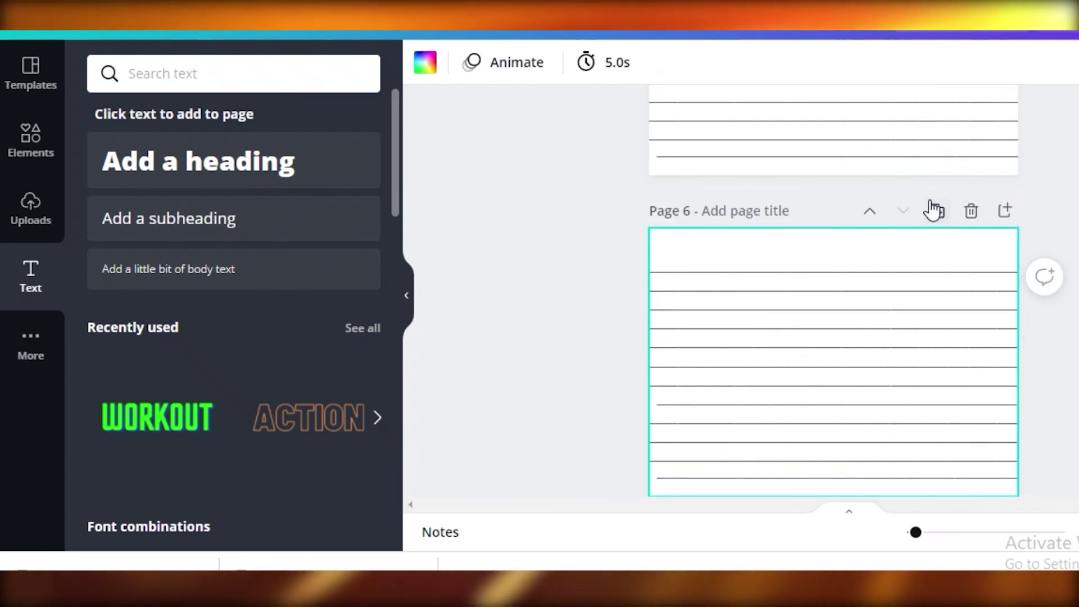
pyautogui.click(938, 212)
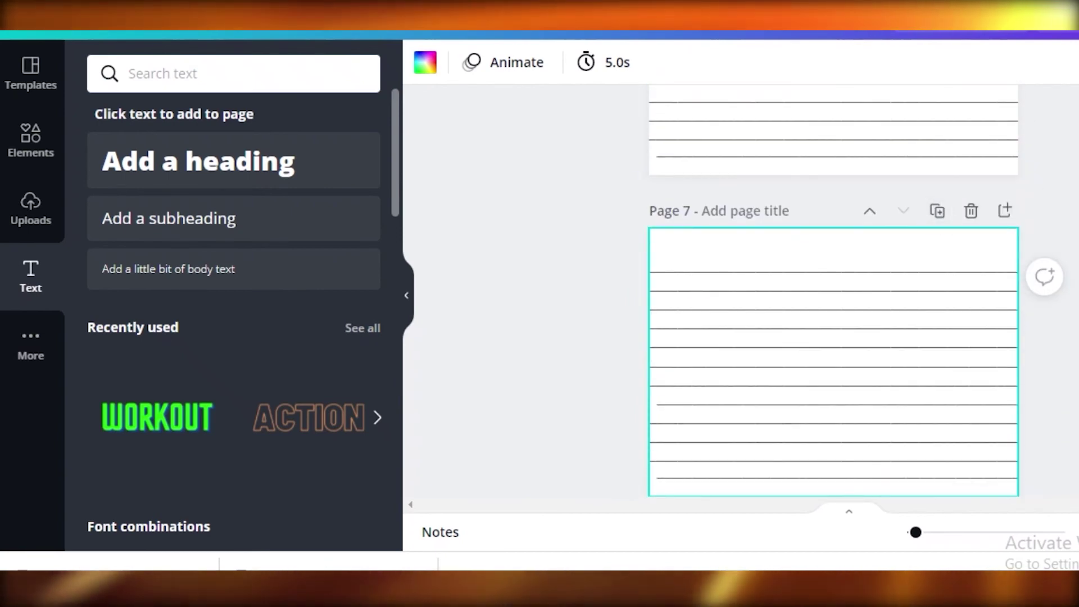
pyautogui.click(934, 217)
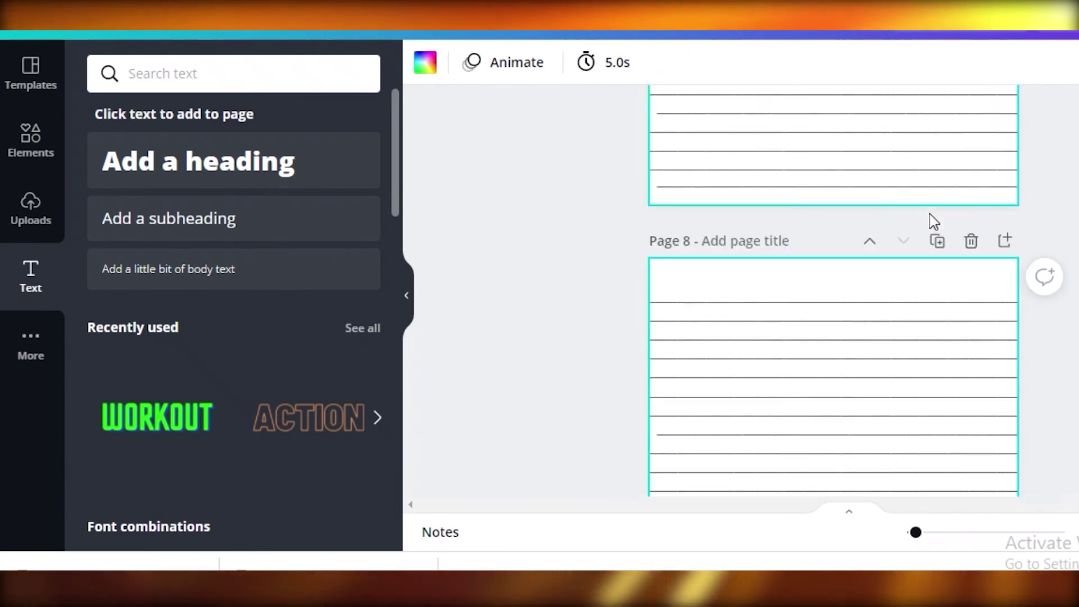
pyautogui.click(936, 244)
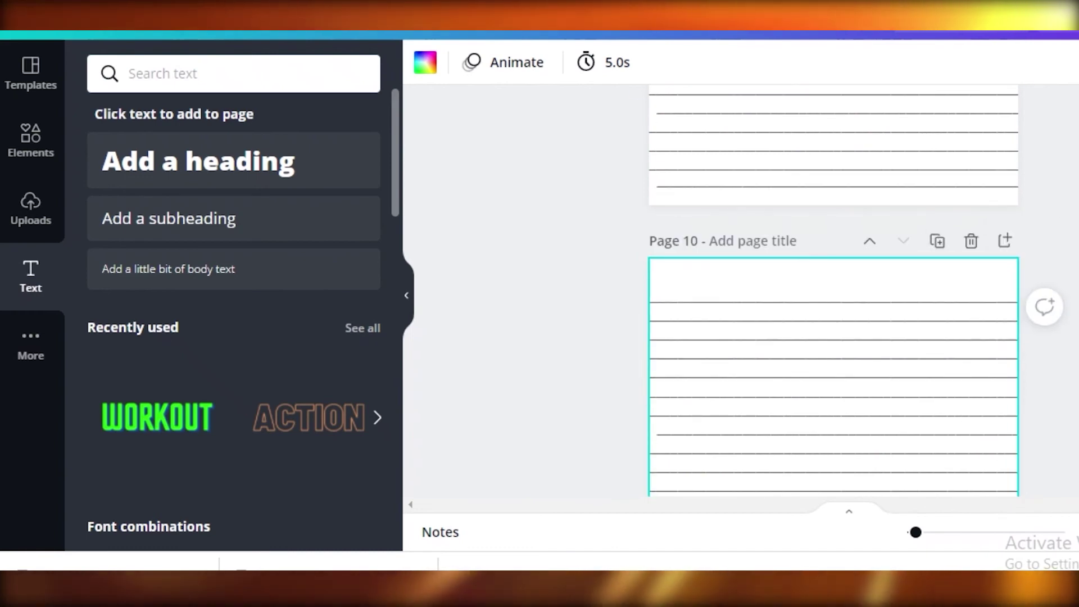
pyautogui.click(1074, 35)
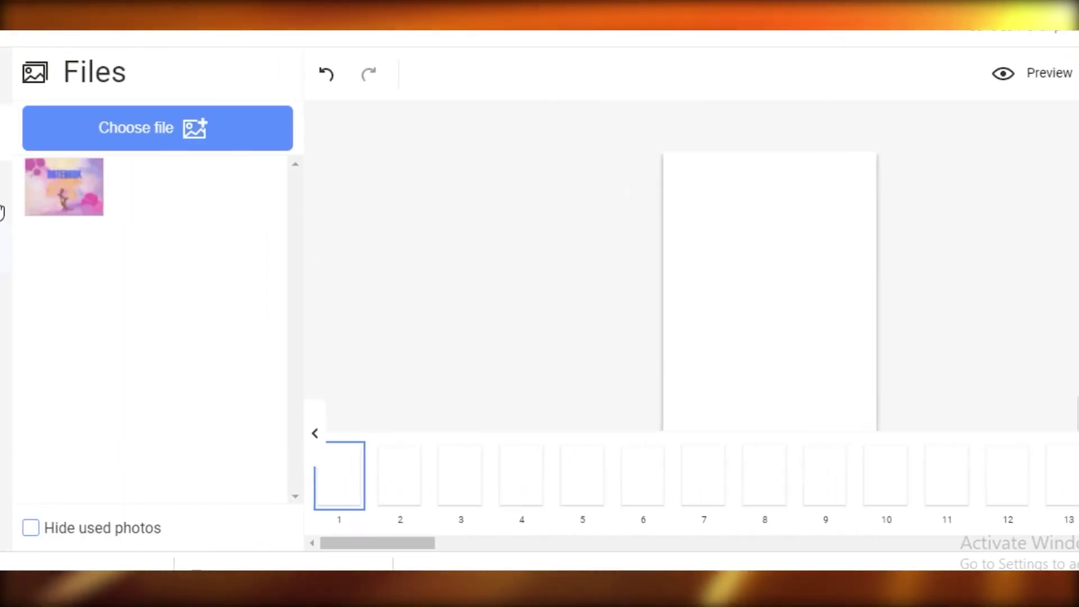
# Step: In Gelato, place the floral NOTEBOOK cover image on page 1 and enlarge it beyond the page edges
pyautogui.moveTo(67, 188); pyautogui.dragTo(757, 219)
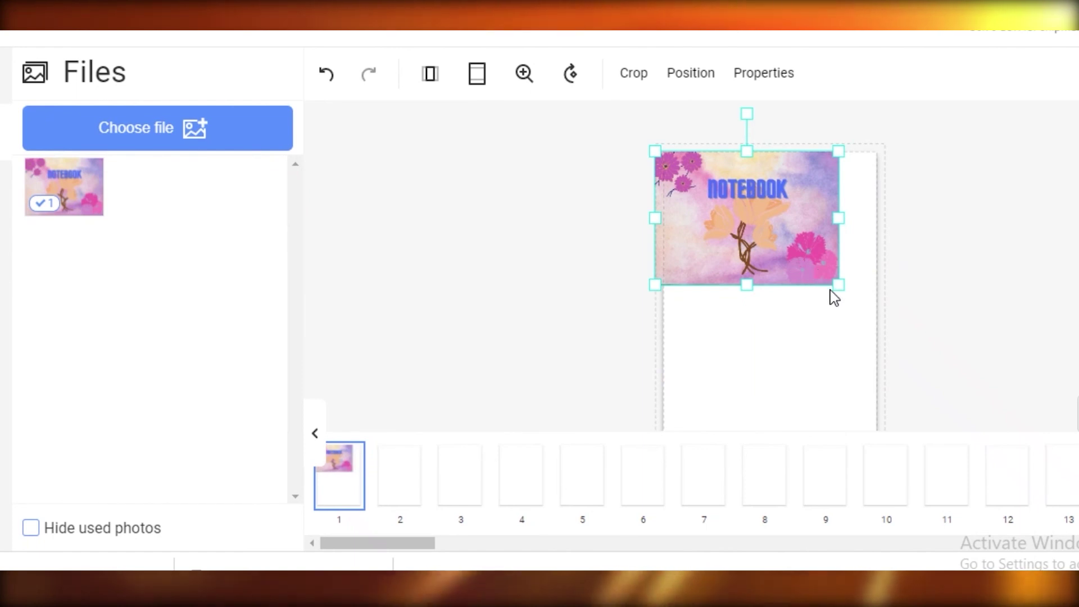
pyautogui.moveTo(839, 286); pyautogui.dragTo(1076, 556)
pyautogui.moveTo(771, 335); pyautogui.dragTo(752, 321)
pyautogui.scroll(-4, 891, 308)
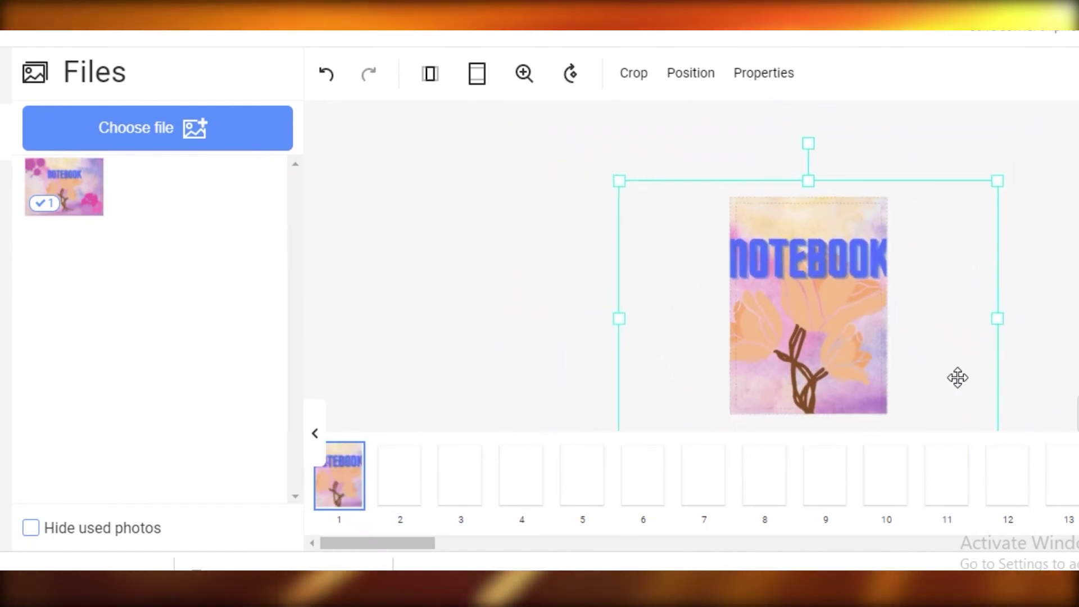
# Step: Scale down the cover image and centre it so the whole NOTEBOOK title fits while the artwork covers page 1
pyautogui.moveTo(986, 197); pyautogui.dragTo(875, 272)
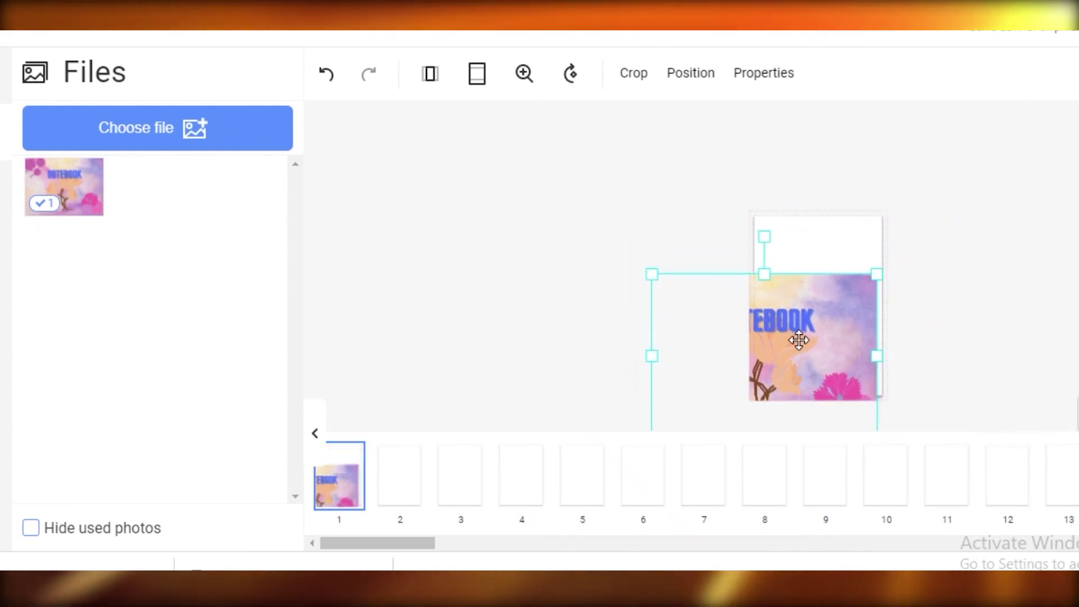
pyautogui.moveTo(800, 337); pyautogui.dragTo(854, 280)
pyautogui.moveTo(821, 379); pyautogui.dragTo(812, 400)
pyautogui.click(1000, 354)
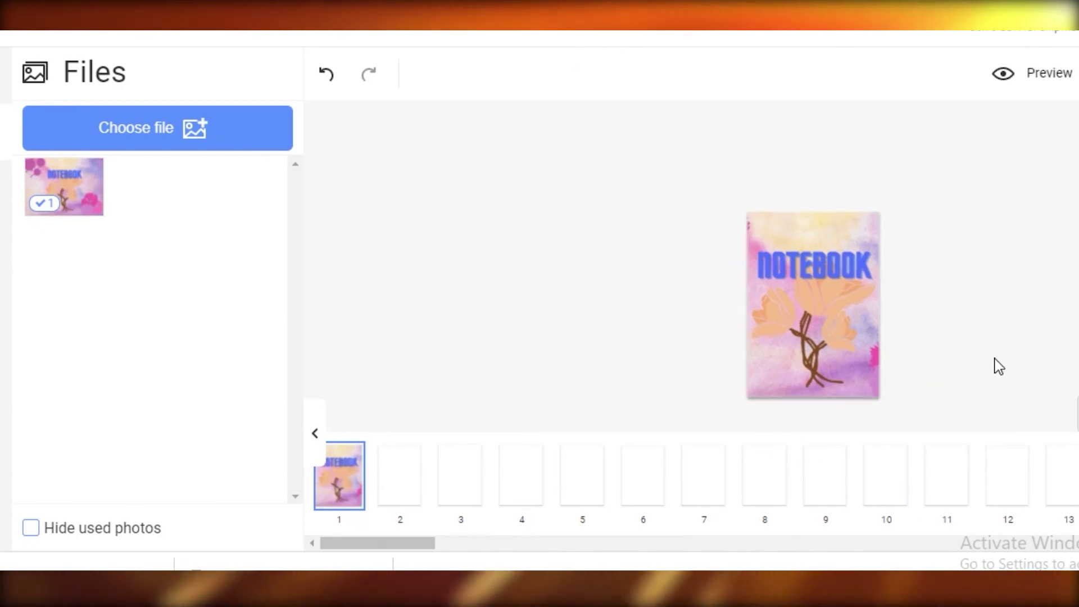
# Step: Fine-tune the size and position of the cover artwork within its frame on page 1
pyautogui.moveTo(870, 357); pyautogui.dragTo(782, 286)
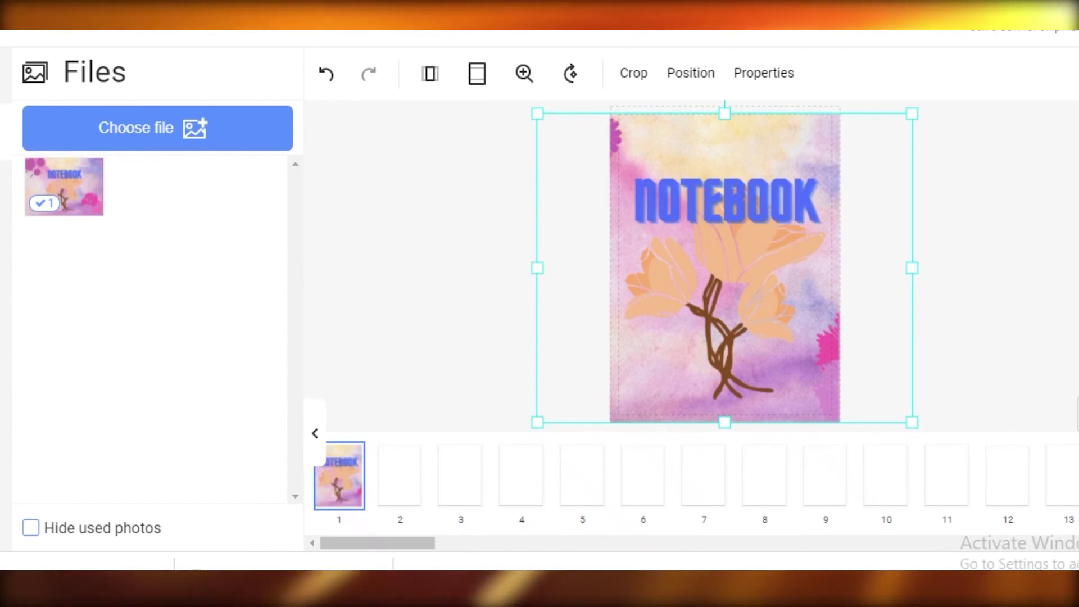
pyautogui.moveTo(776, 214); pyautogui.dragTo(472, 321)
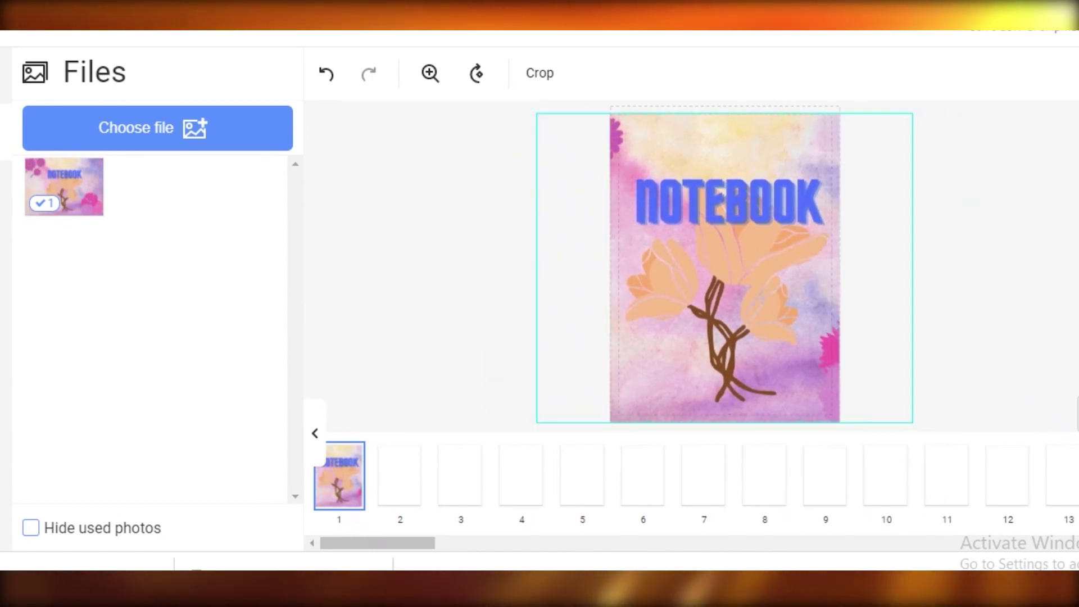
pyautogui.click(787, 328)
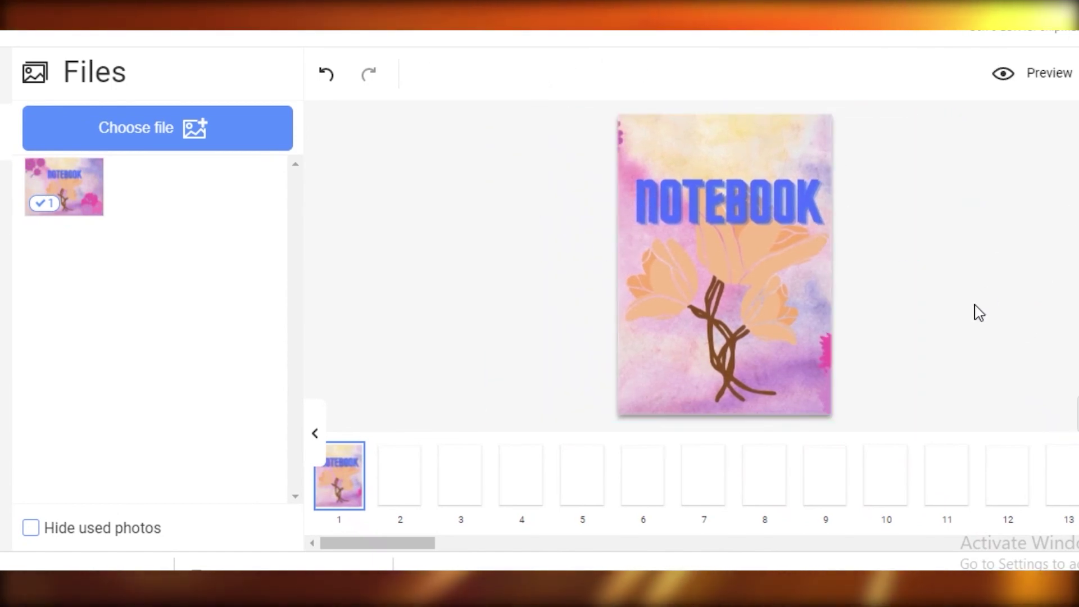
pyautogui.click(390, 487)
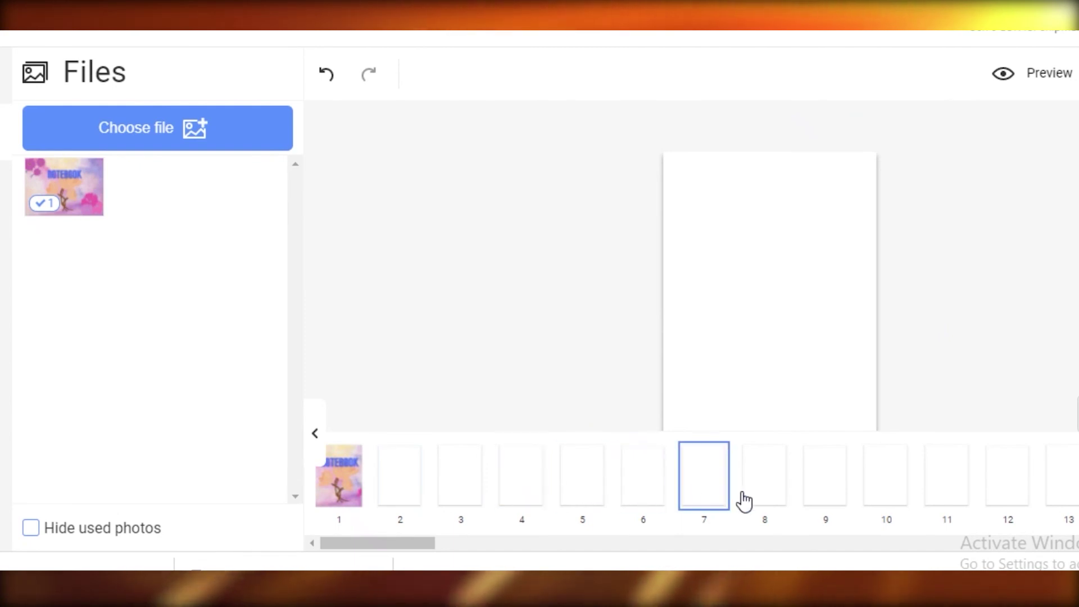
pyautogui.click(815, 544)
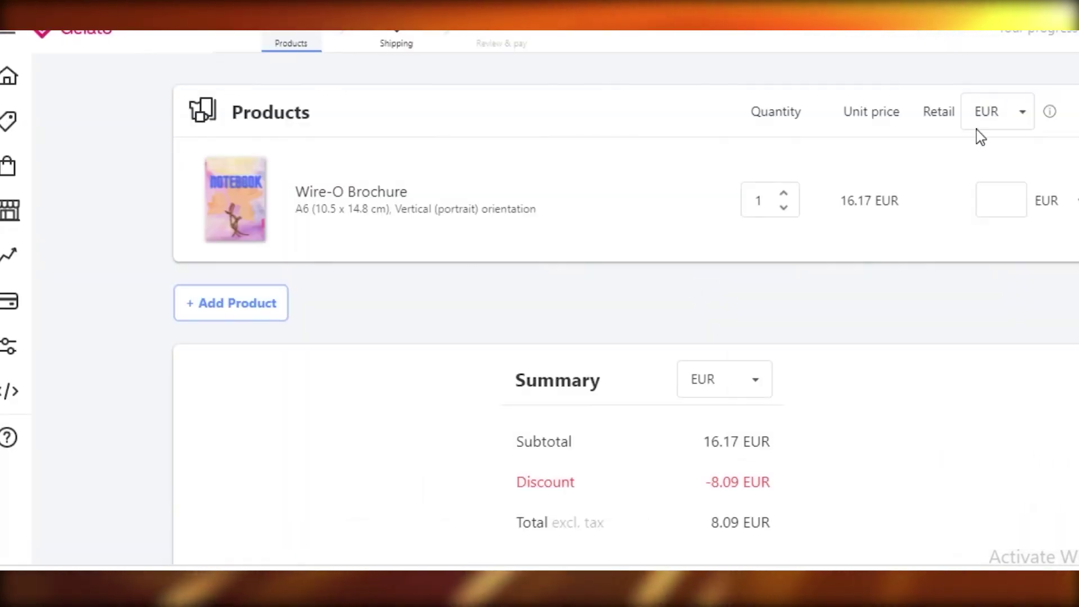
# Step: Set the Wire-O Brochure's order quantity to 10 and its retail price to 30 EUR
pyautogui.scroll(2, 981, 138)
pyautogui.click(770, 296)
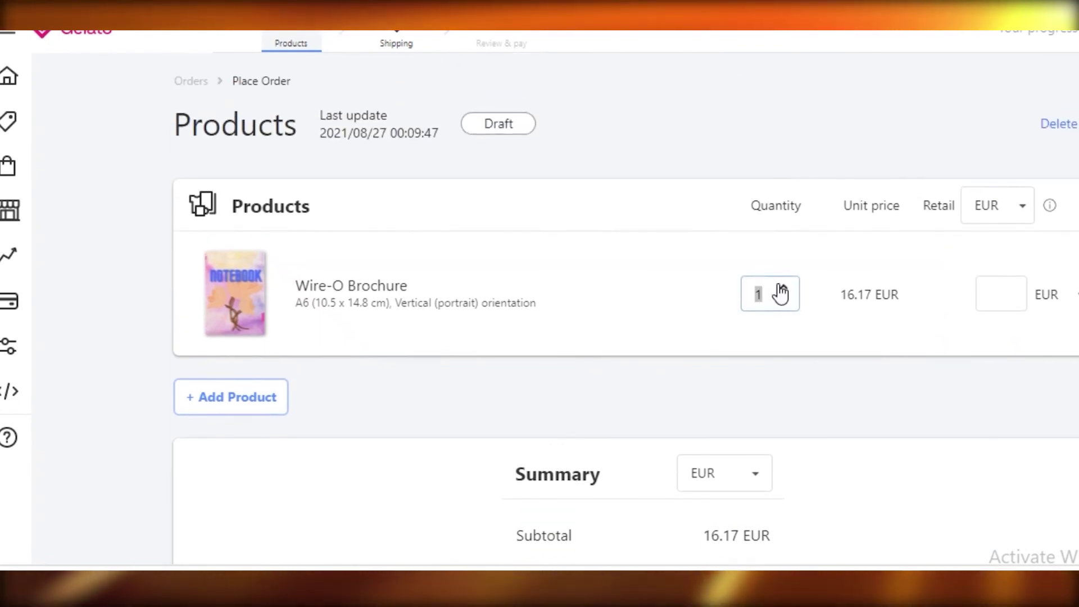
pyautogui.click(998, 208)
pyautogui.click(883, 290)
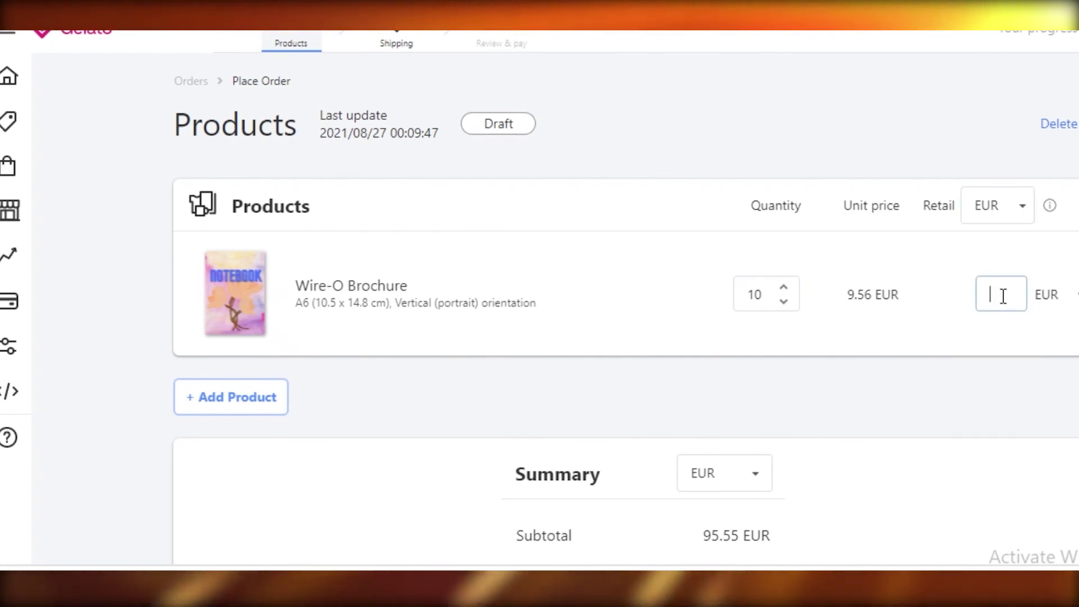
pyautogui.write('30')
# Step: Continue the order to shipping and review the shipping address and order information fields
pyautogui.scroll(-5, 629, 439)
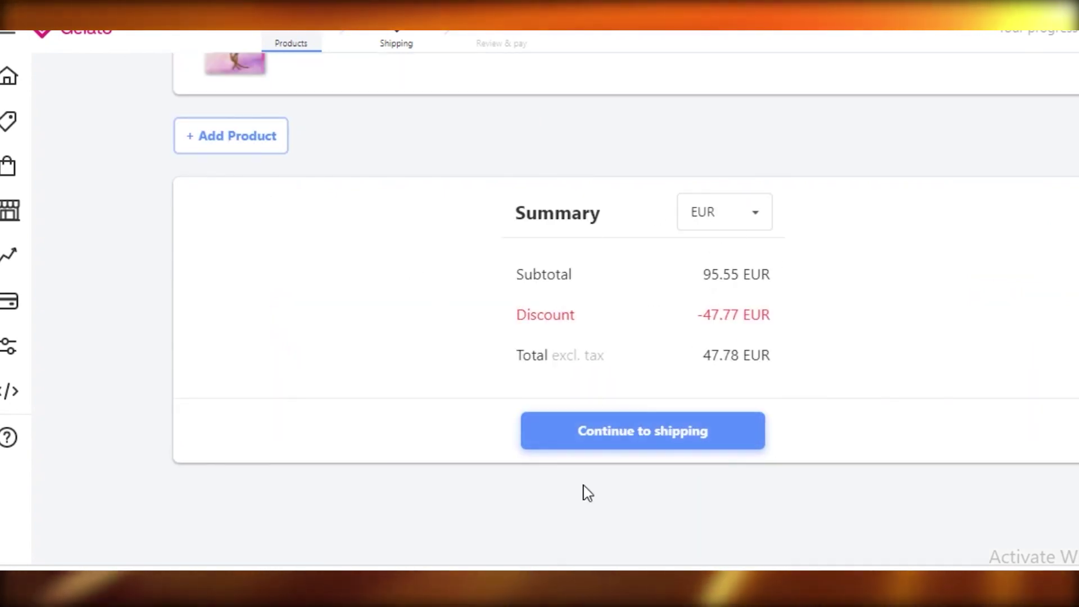
pyautogui.click(677, 423)
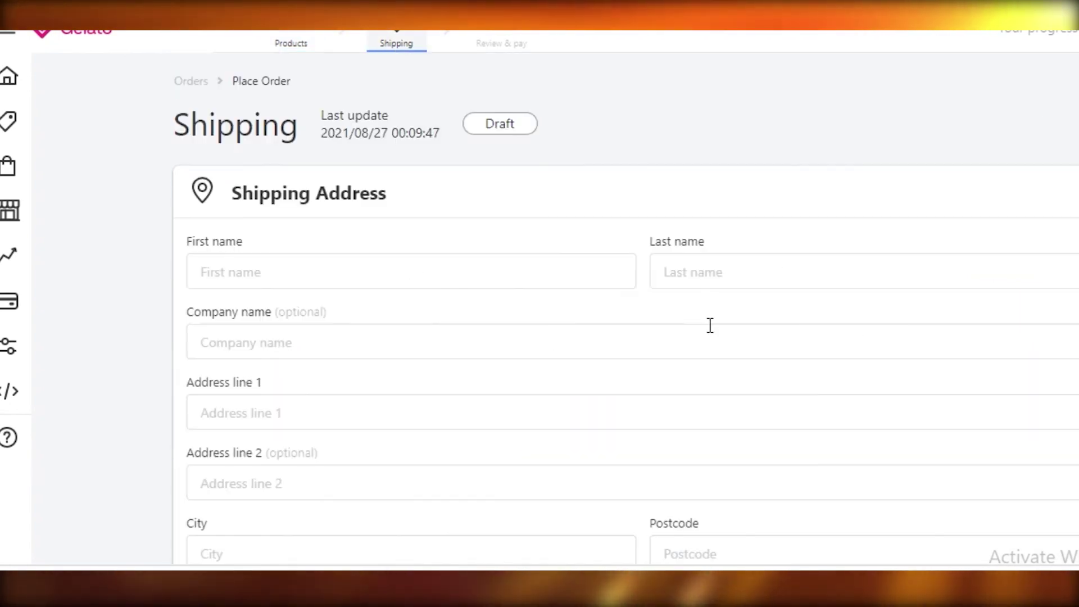
pyautogui.scroll(-3, 488, 228)
pyautogui.scroll(-2, 488, 228)
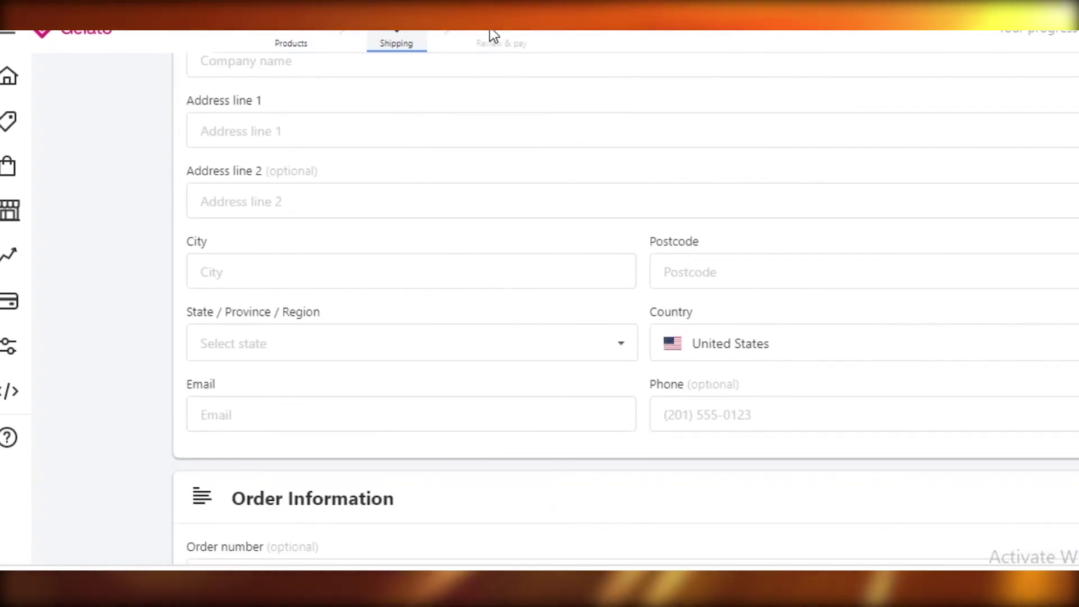
pyautogui.scroll(-8, 570, 168)
pyautogui.scroll(13, 838, 193)
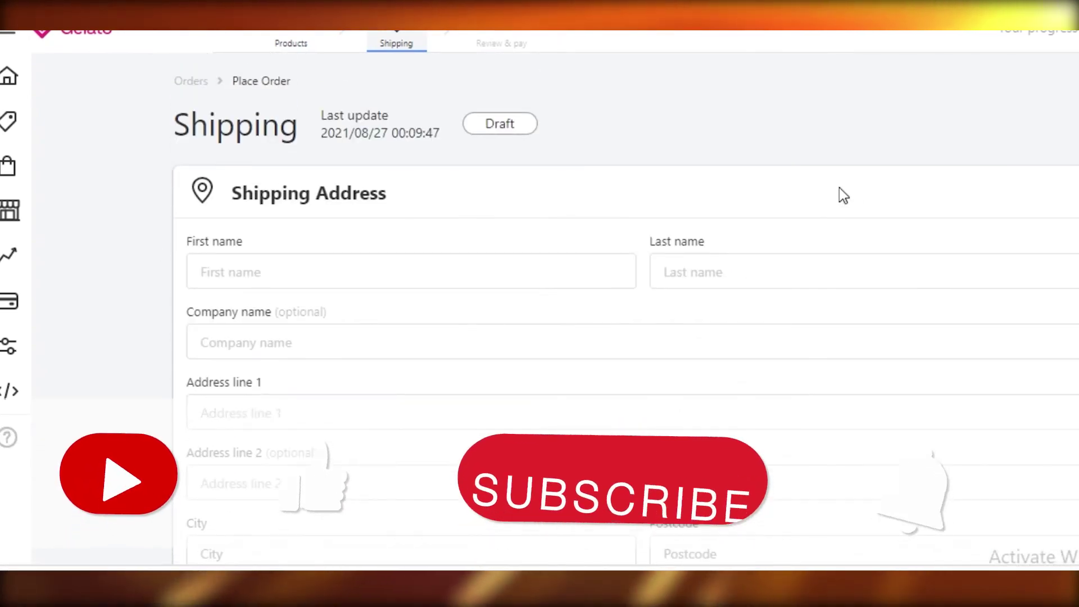